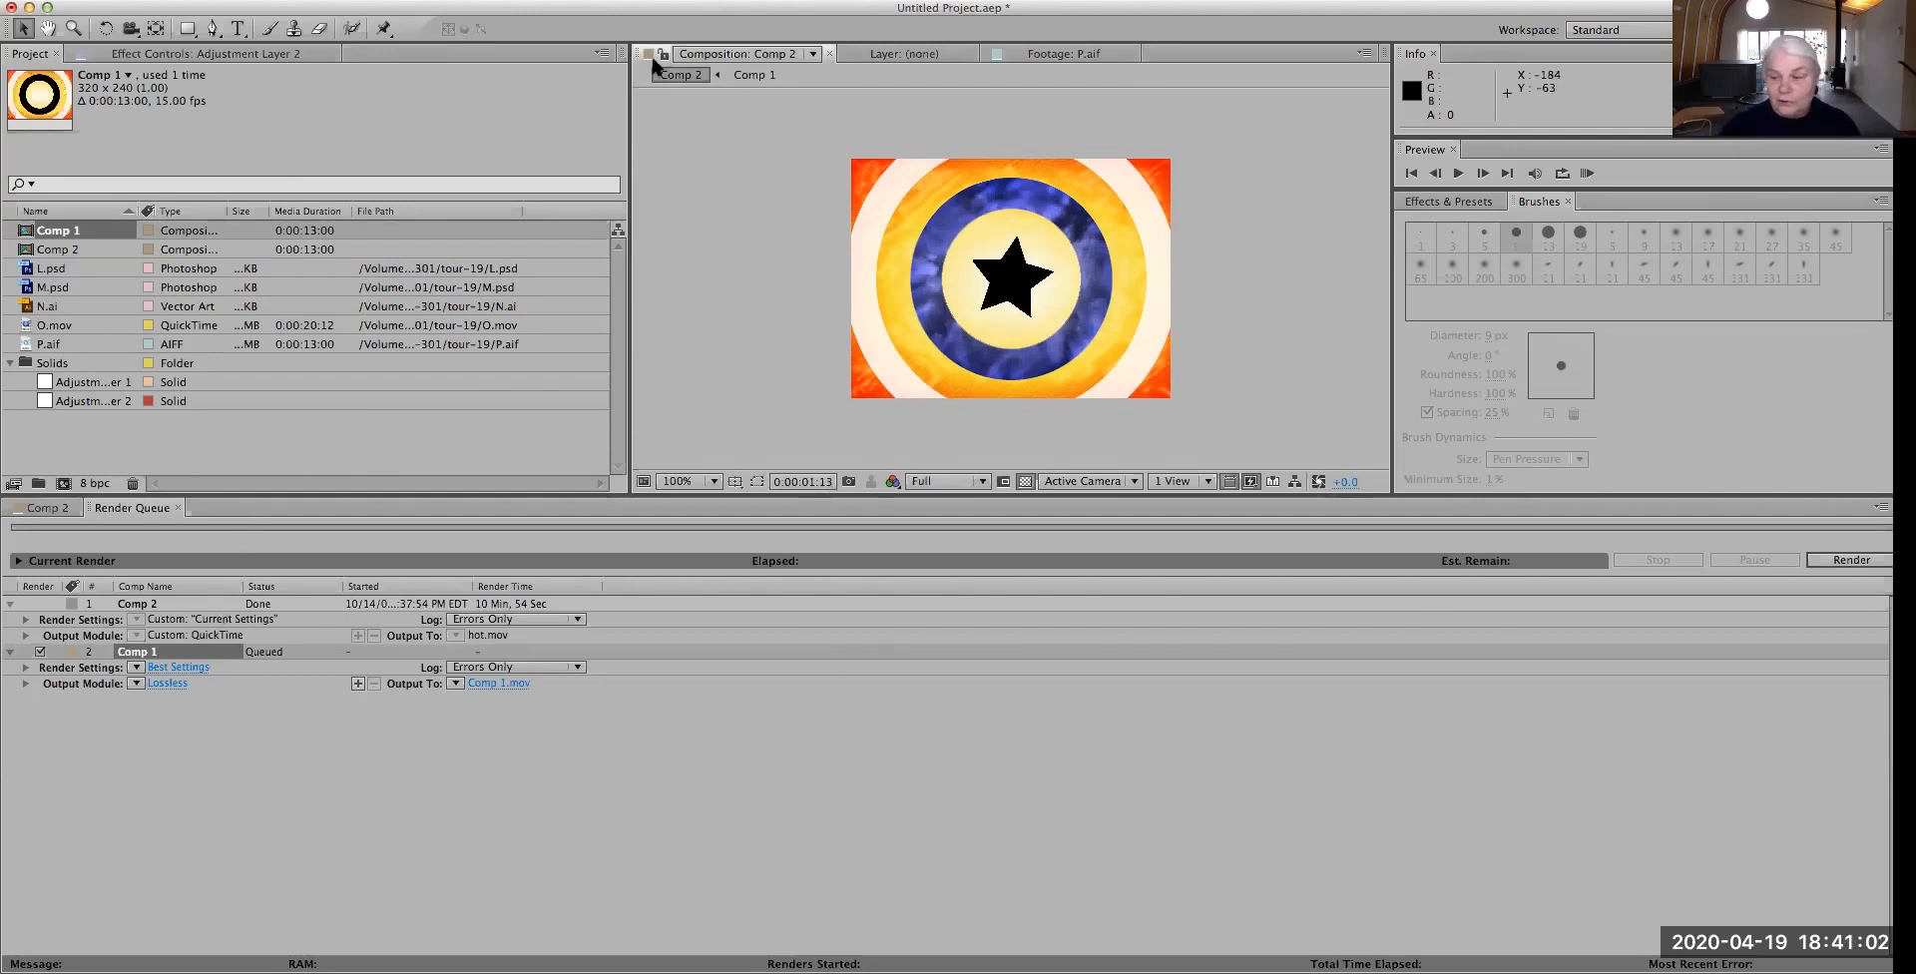
Remove the queued Comp 1 item from the render queue
left_click(599, 0)
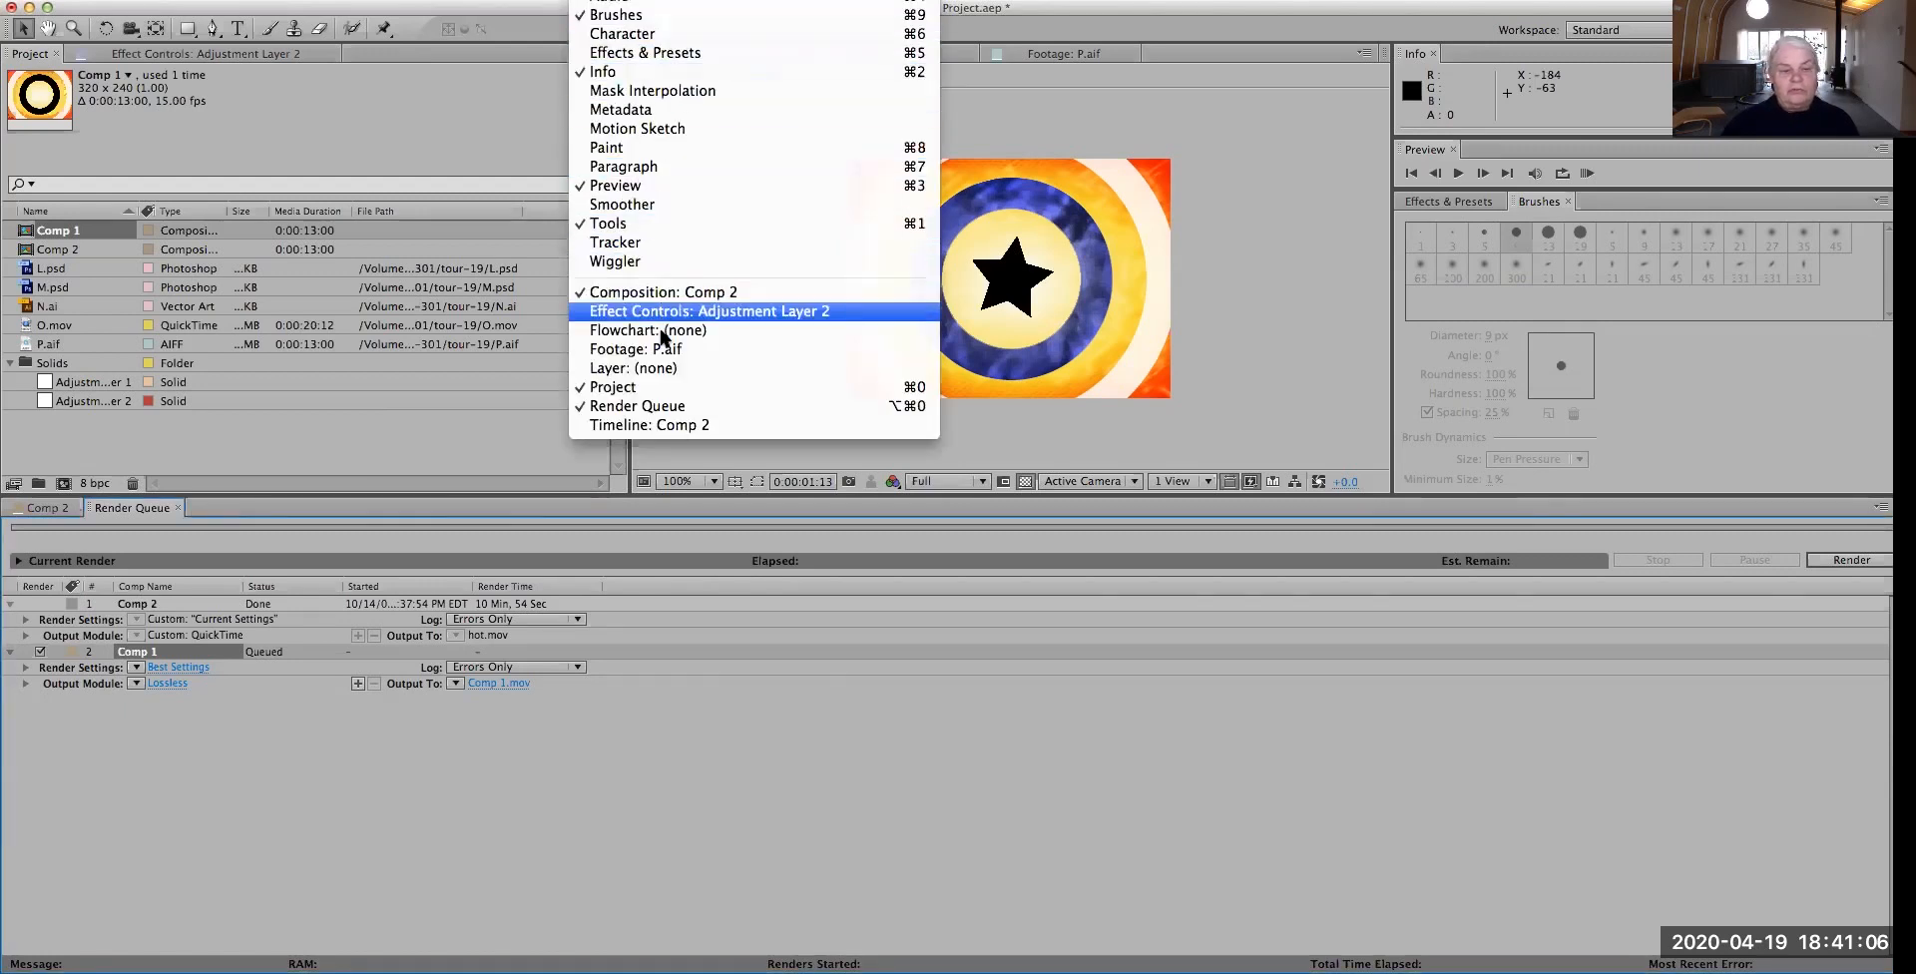
left_click(445, 429)
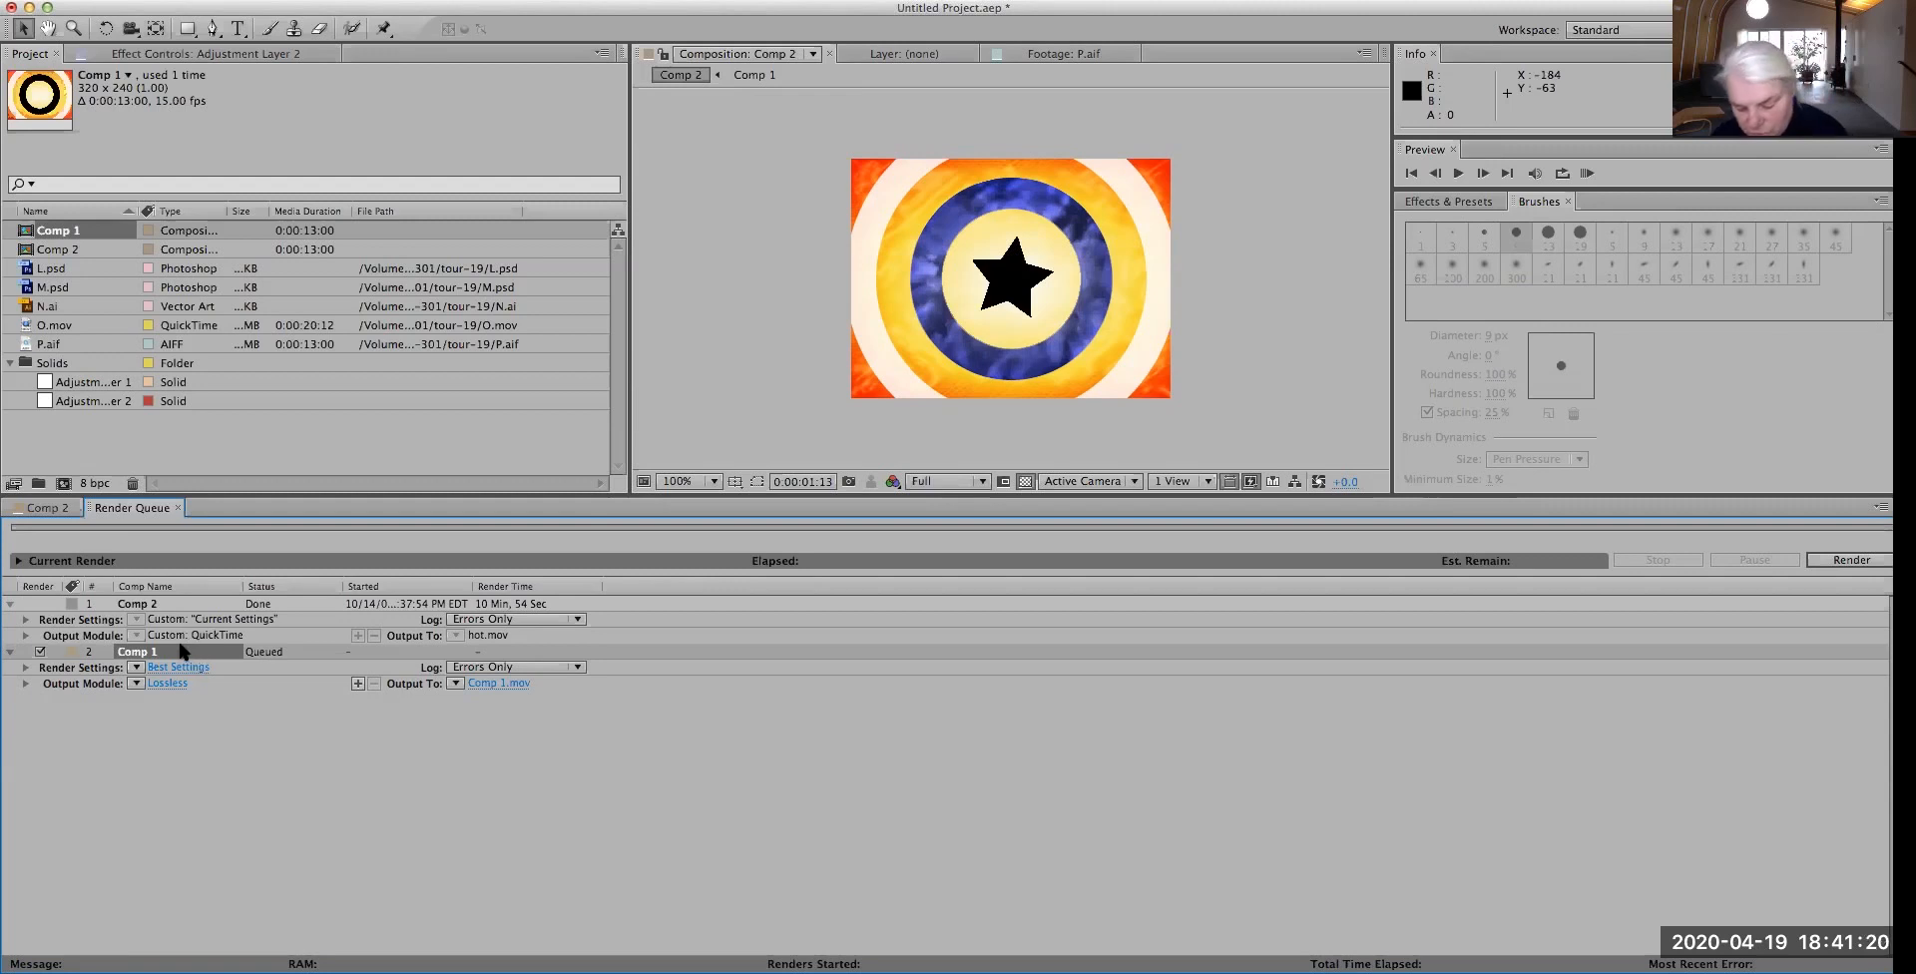
key("Delete")
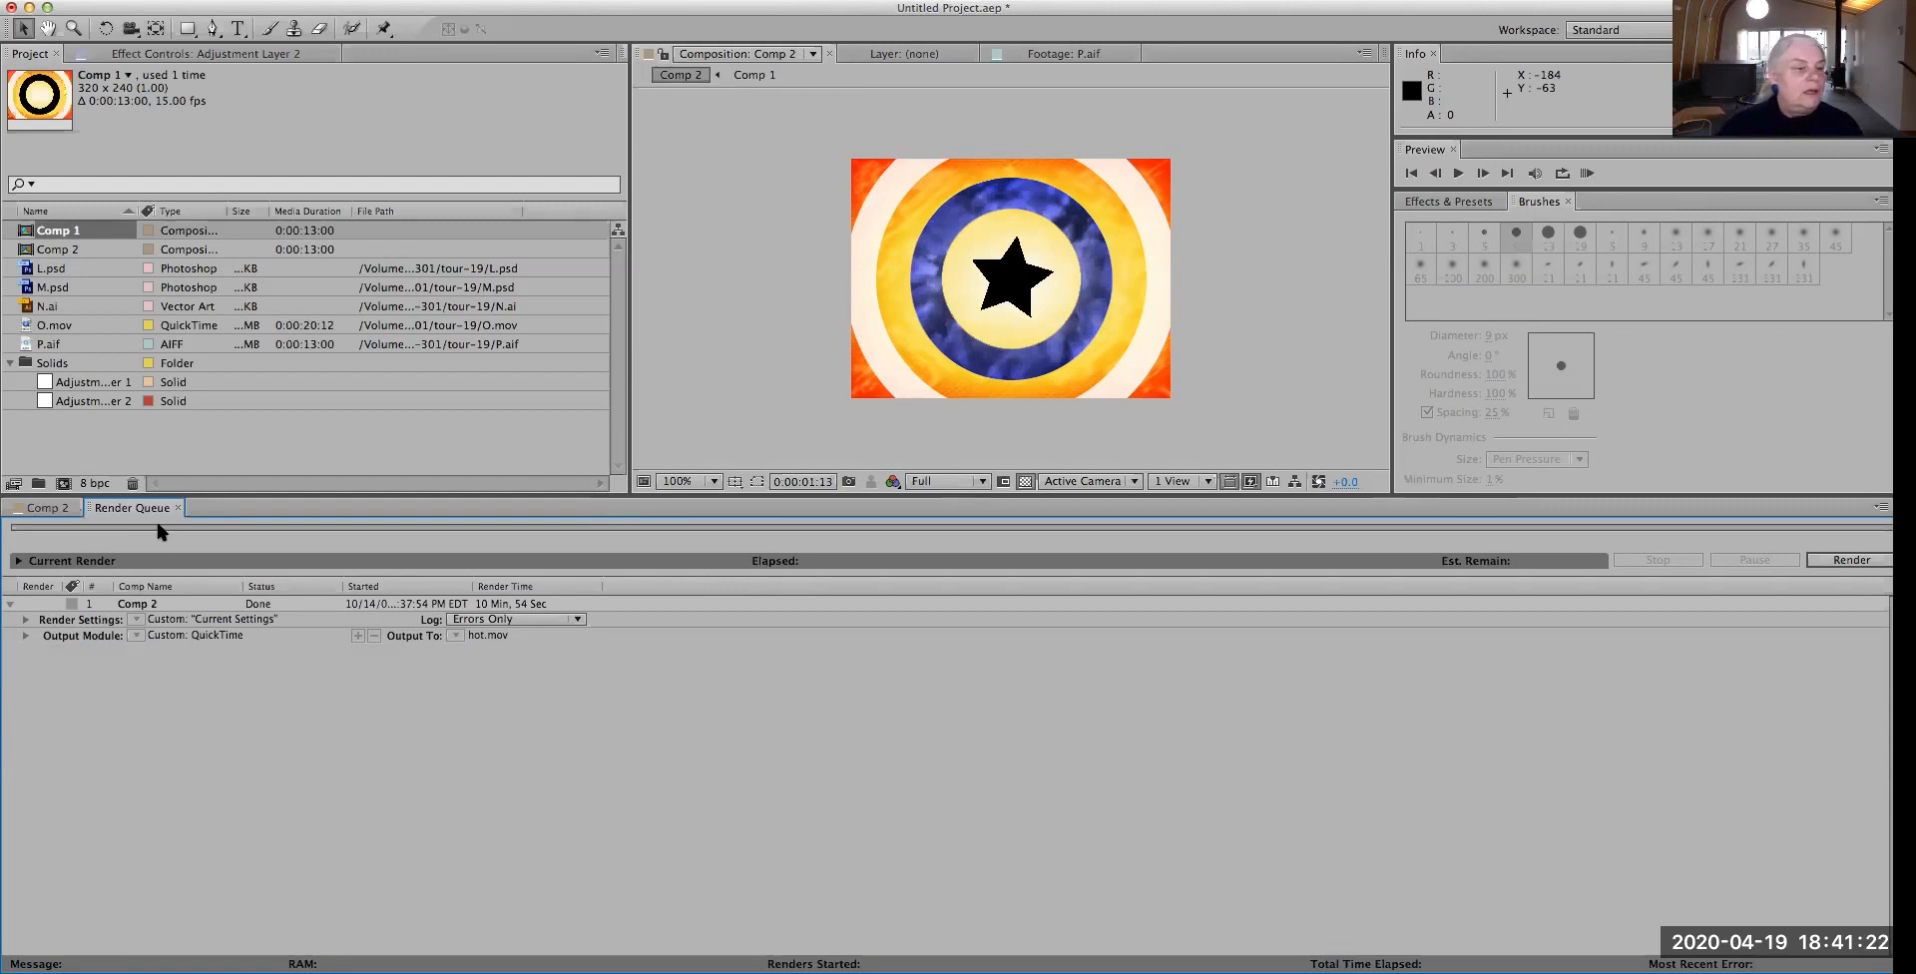
Open the Comp 2 composition and add it to the render queue
left_click(73, 252)
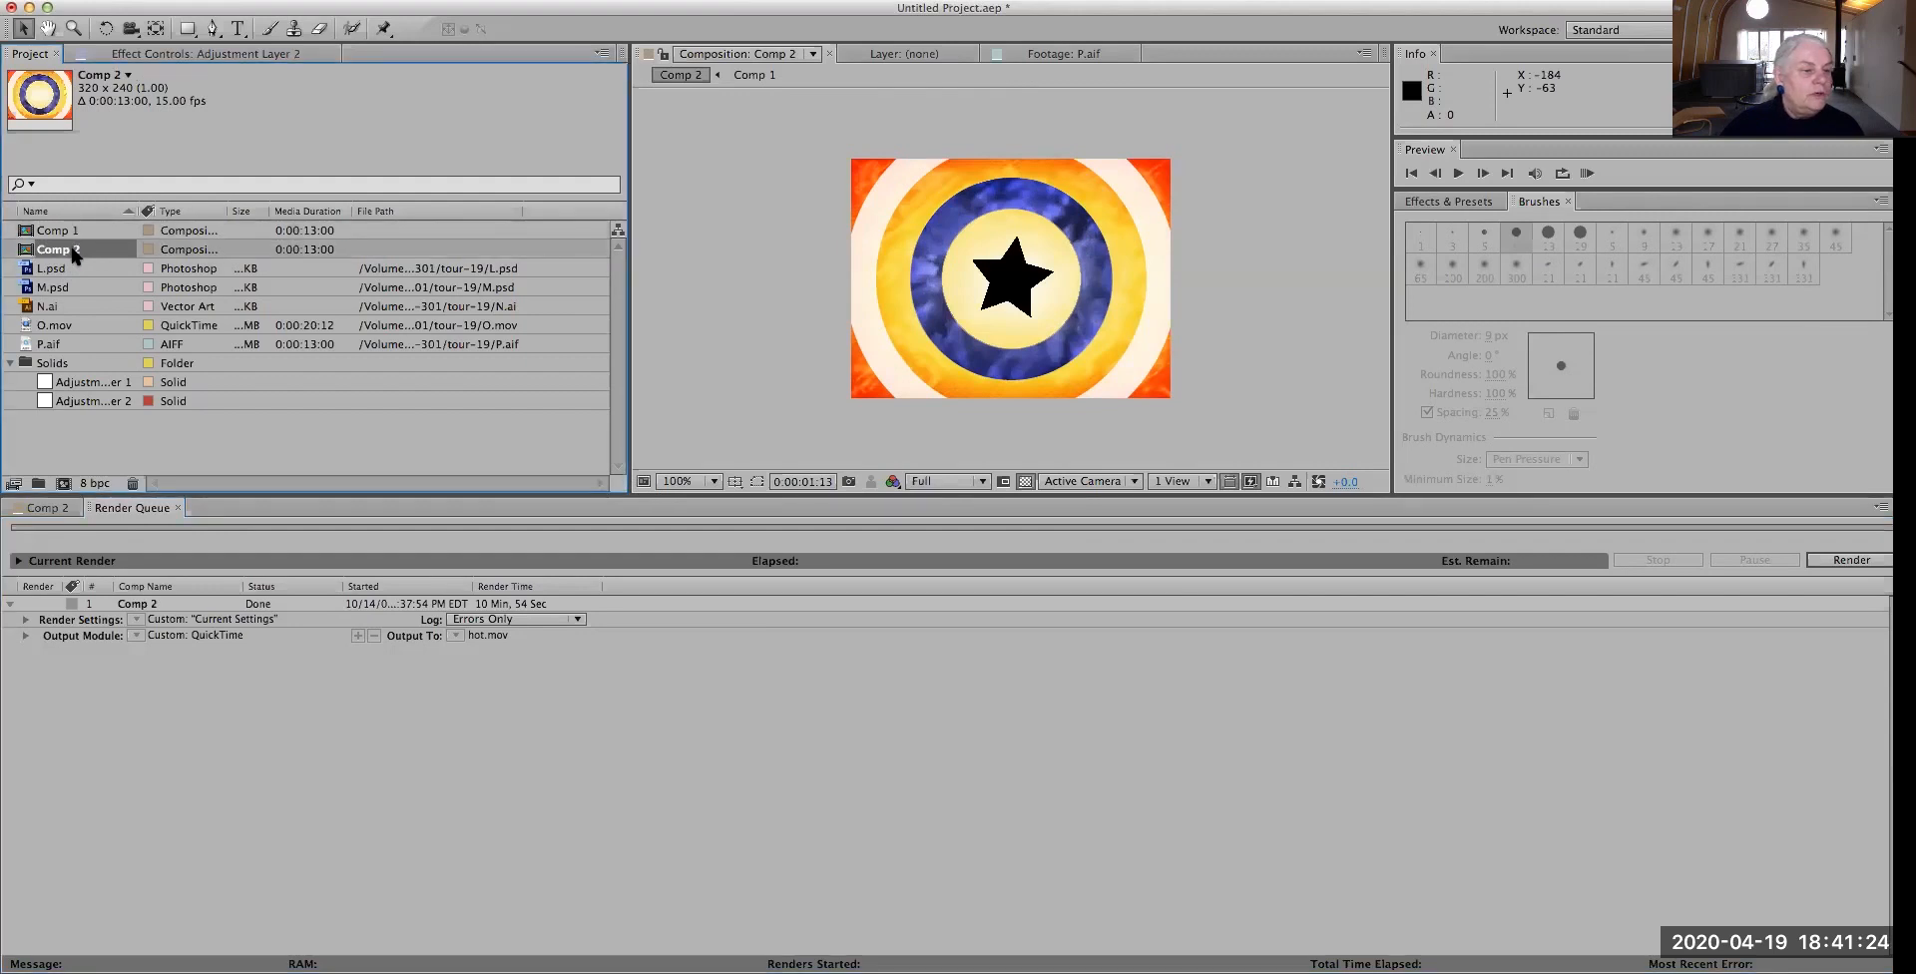
double_click(55, 252)
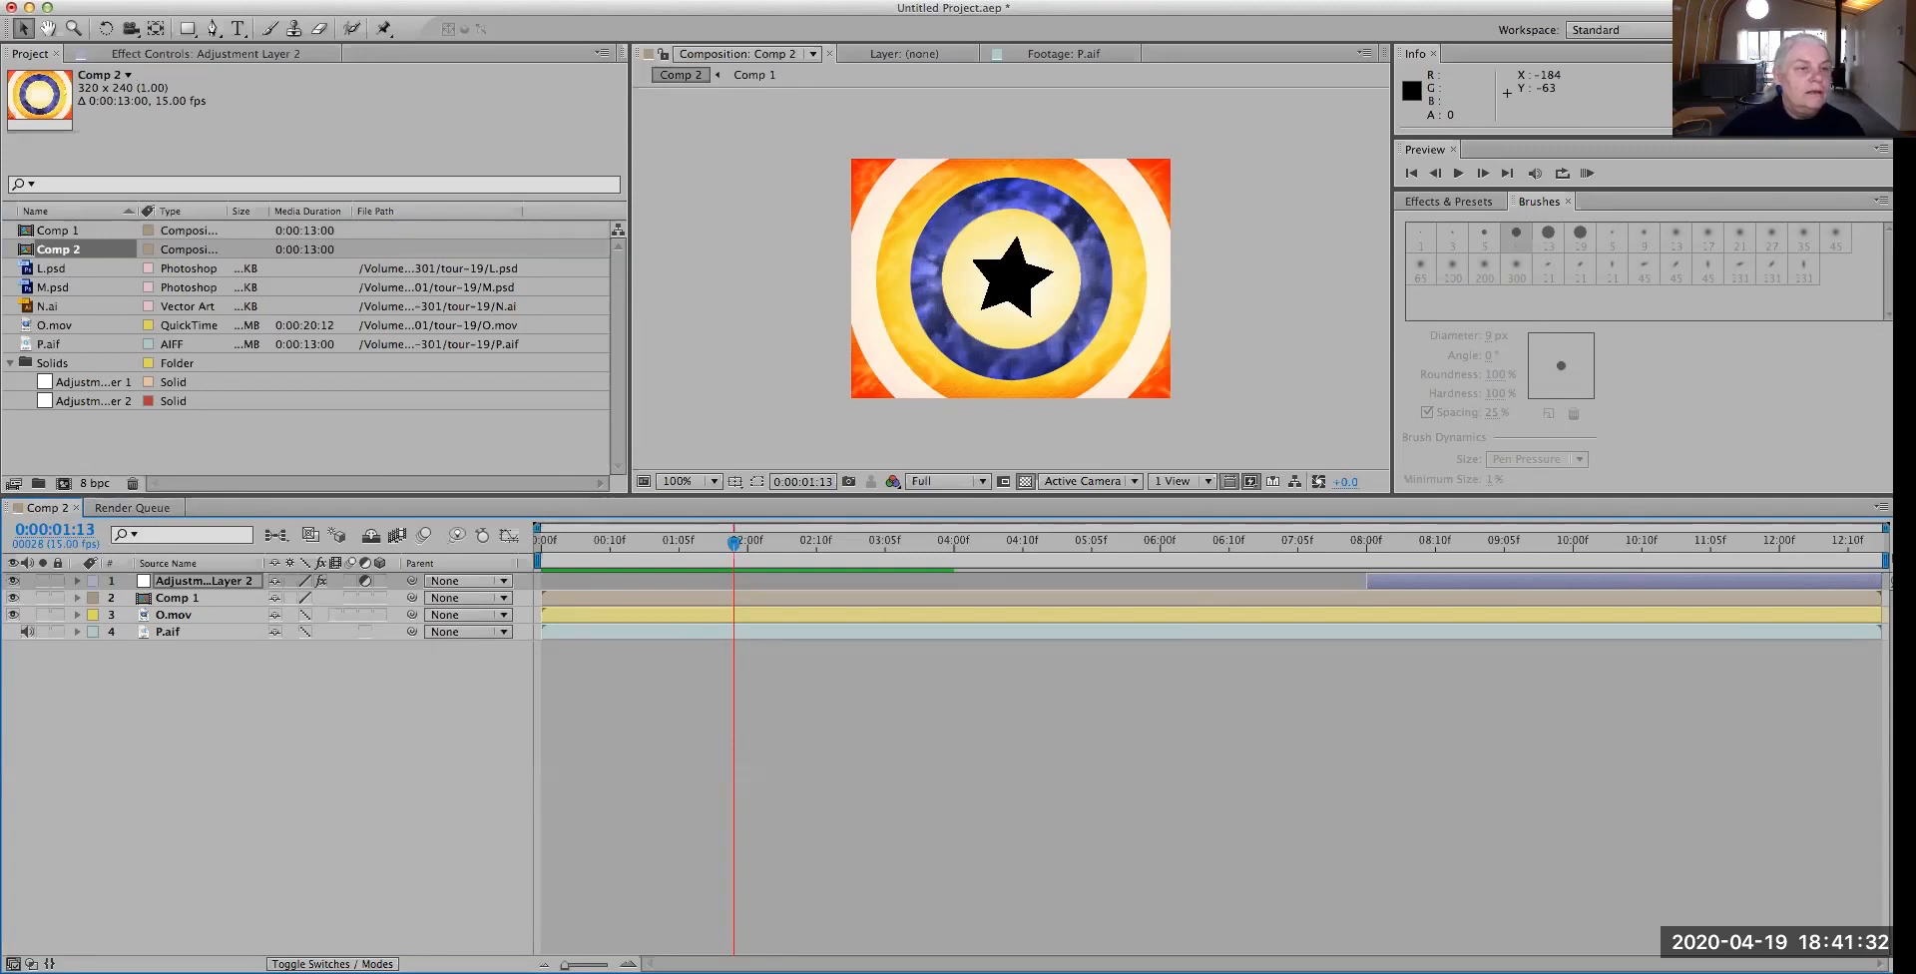
left_click(270, 0)
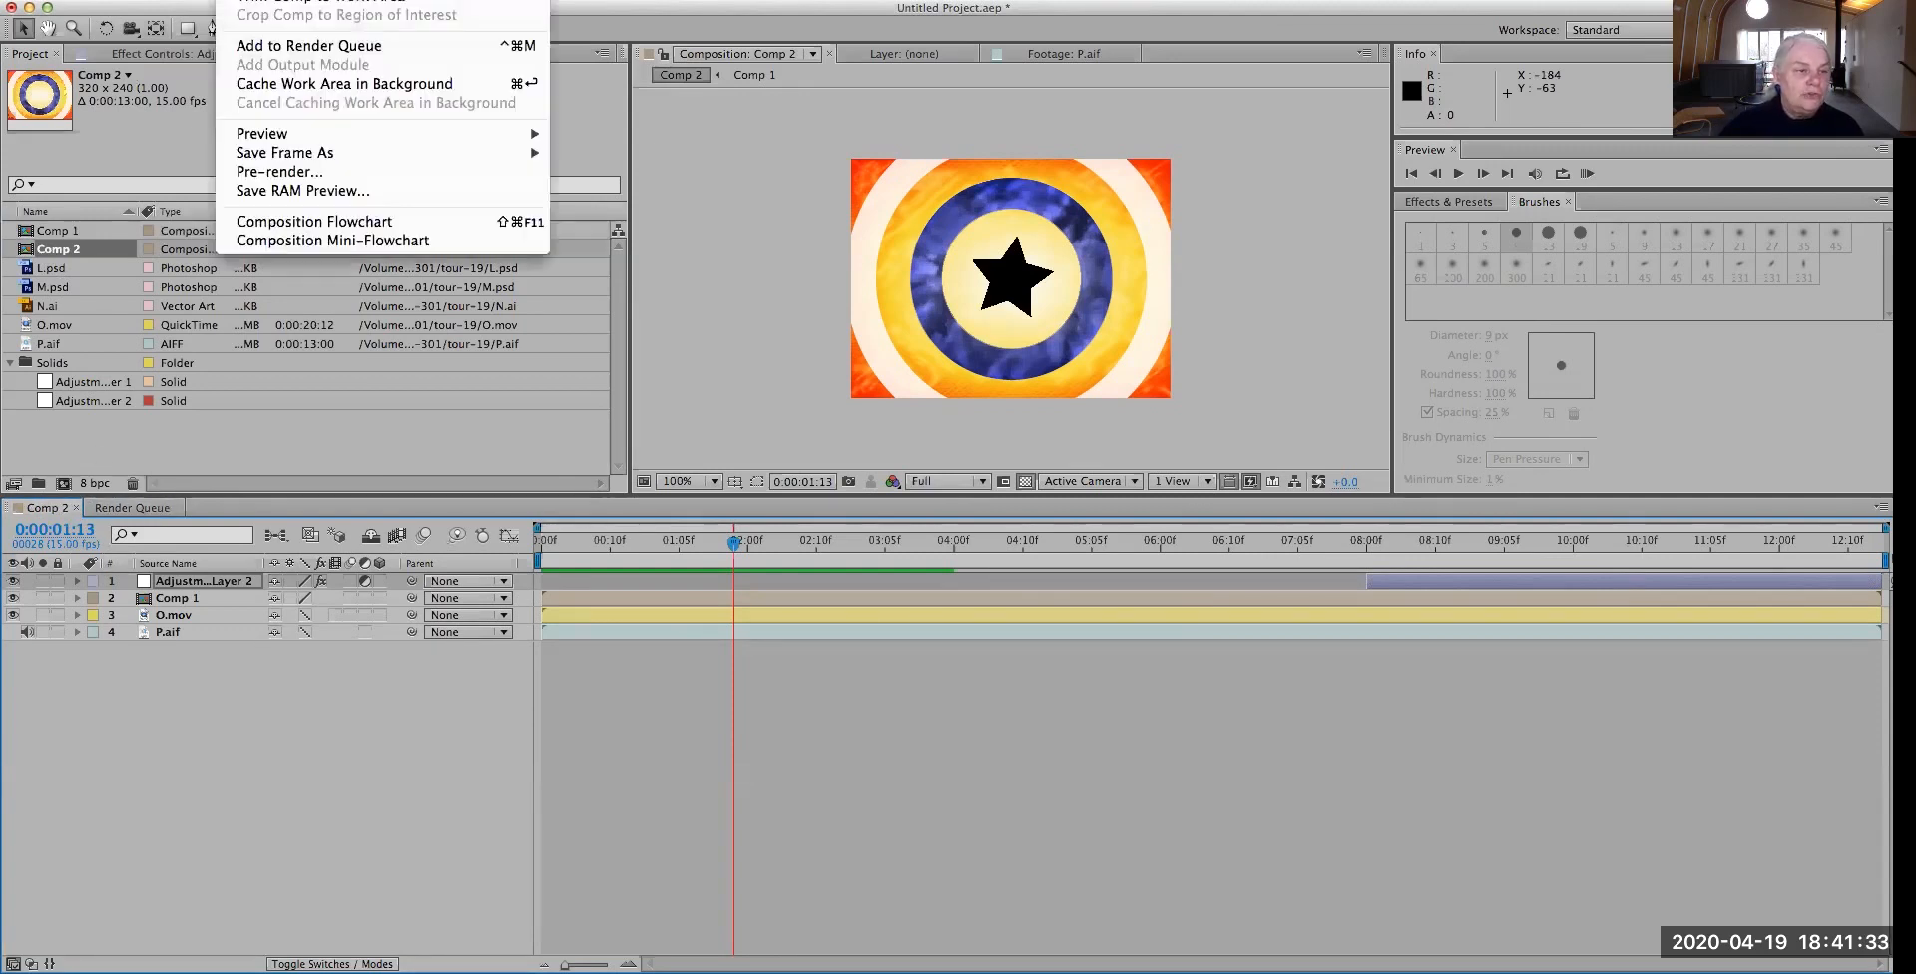
left_click(318, 45)
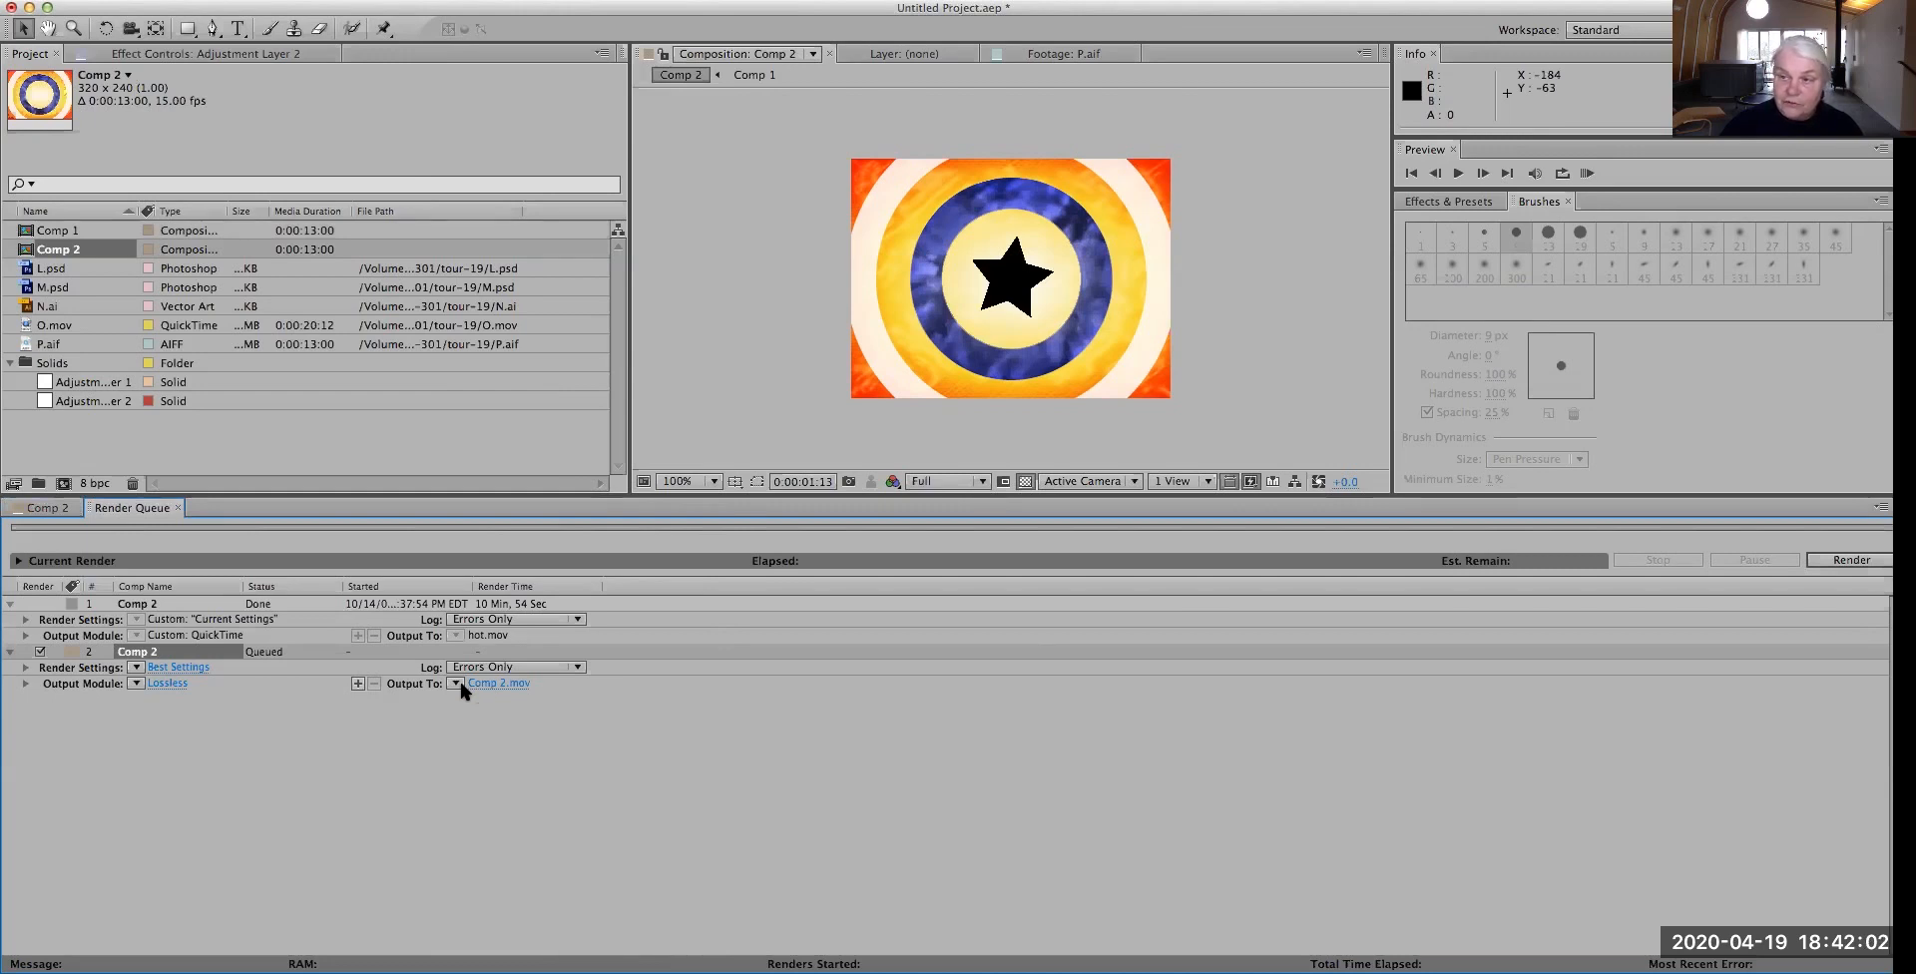
Set the time span in the queued Comp 2's render settings to Length of Comp
left_click(167, 667)
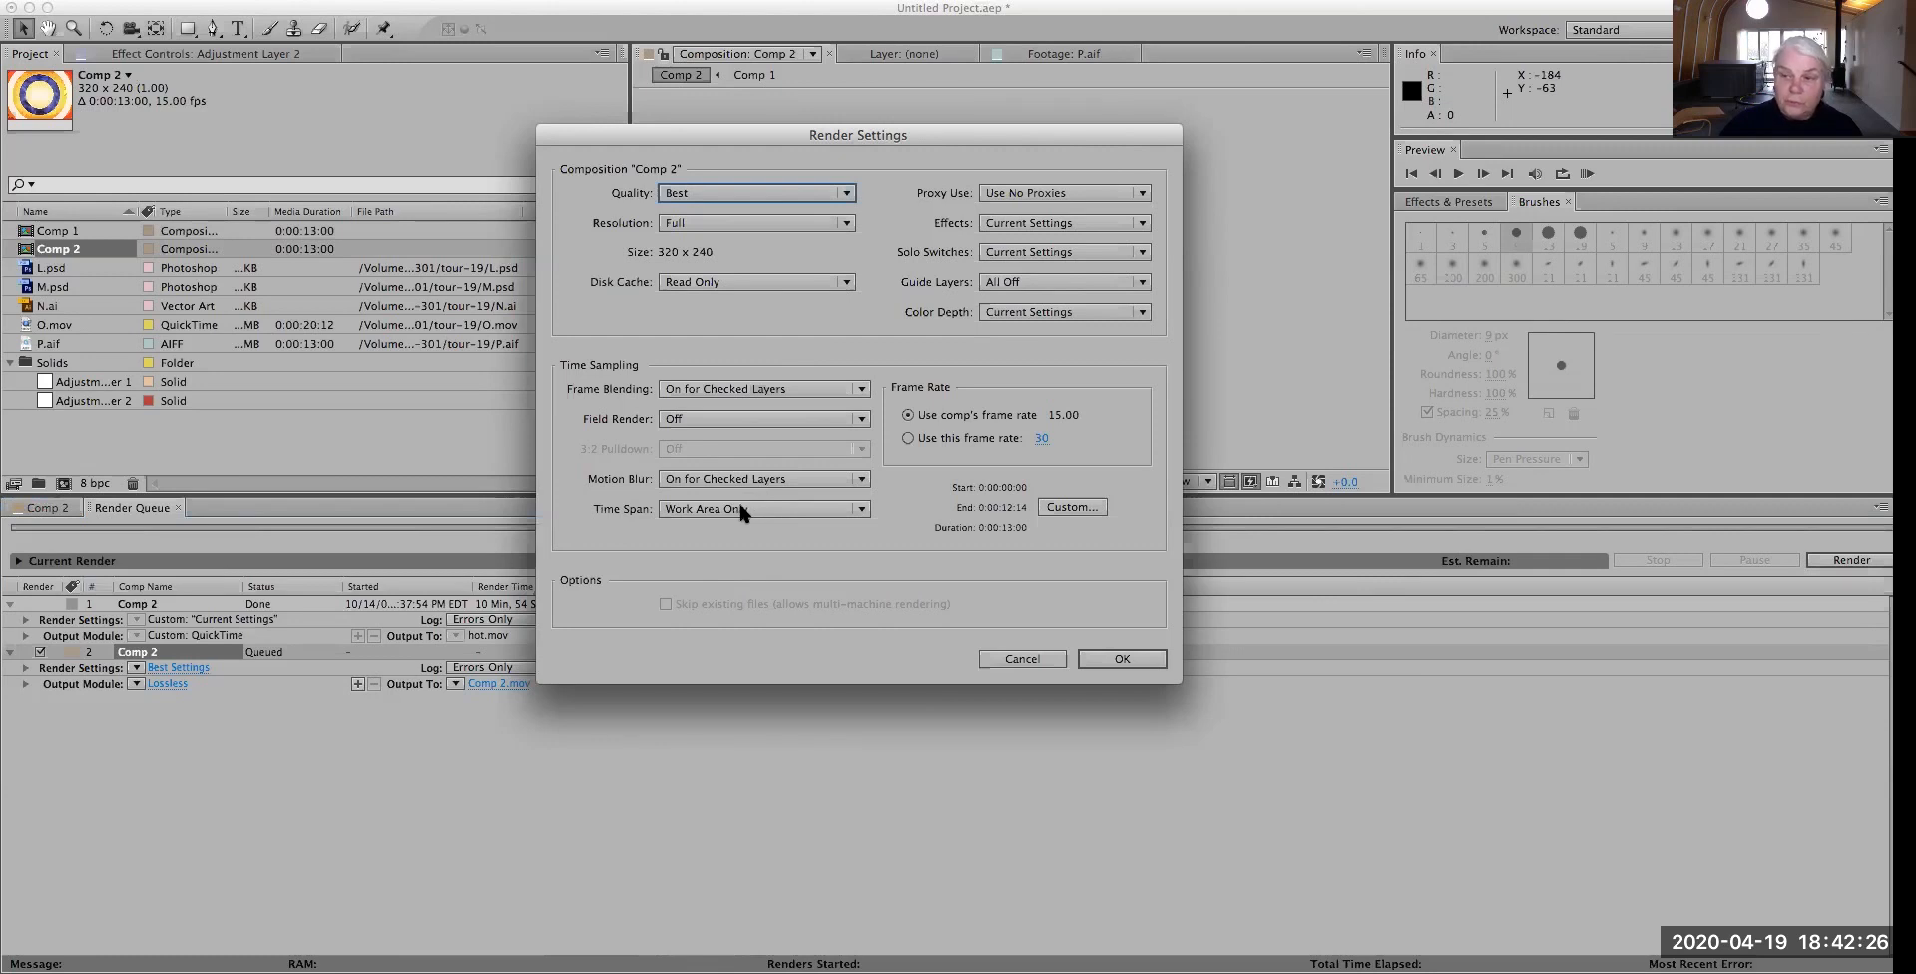
left_click(862, 511)
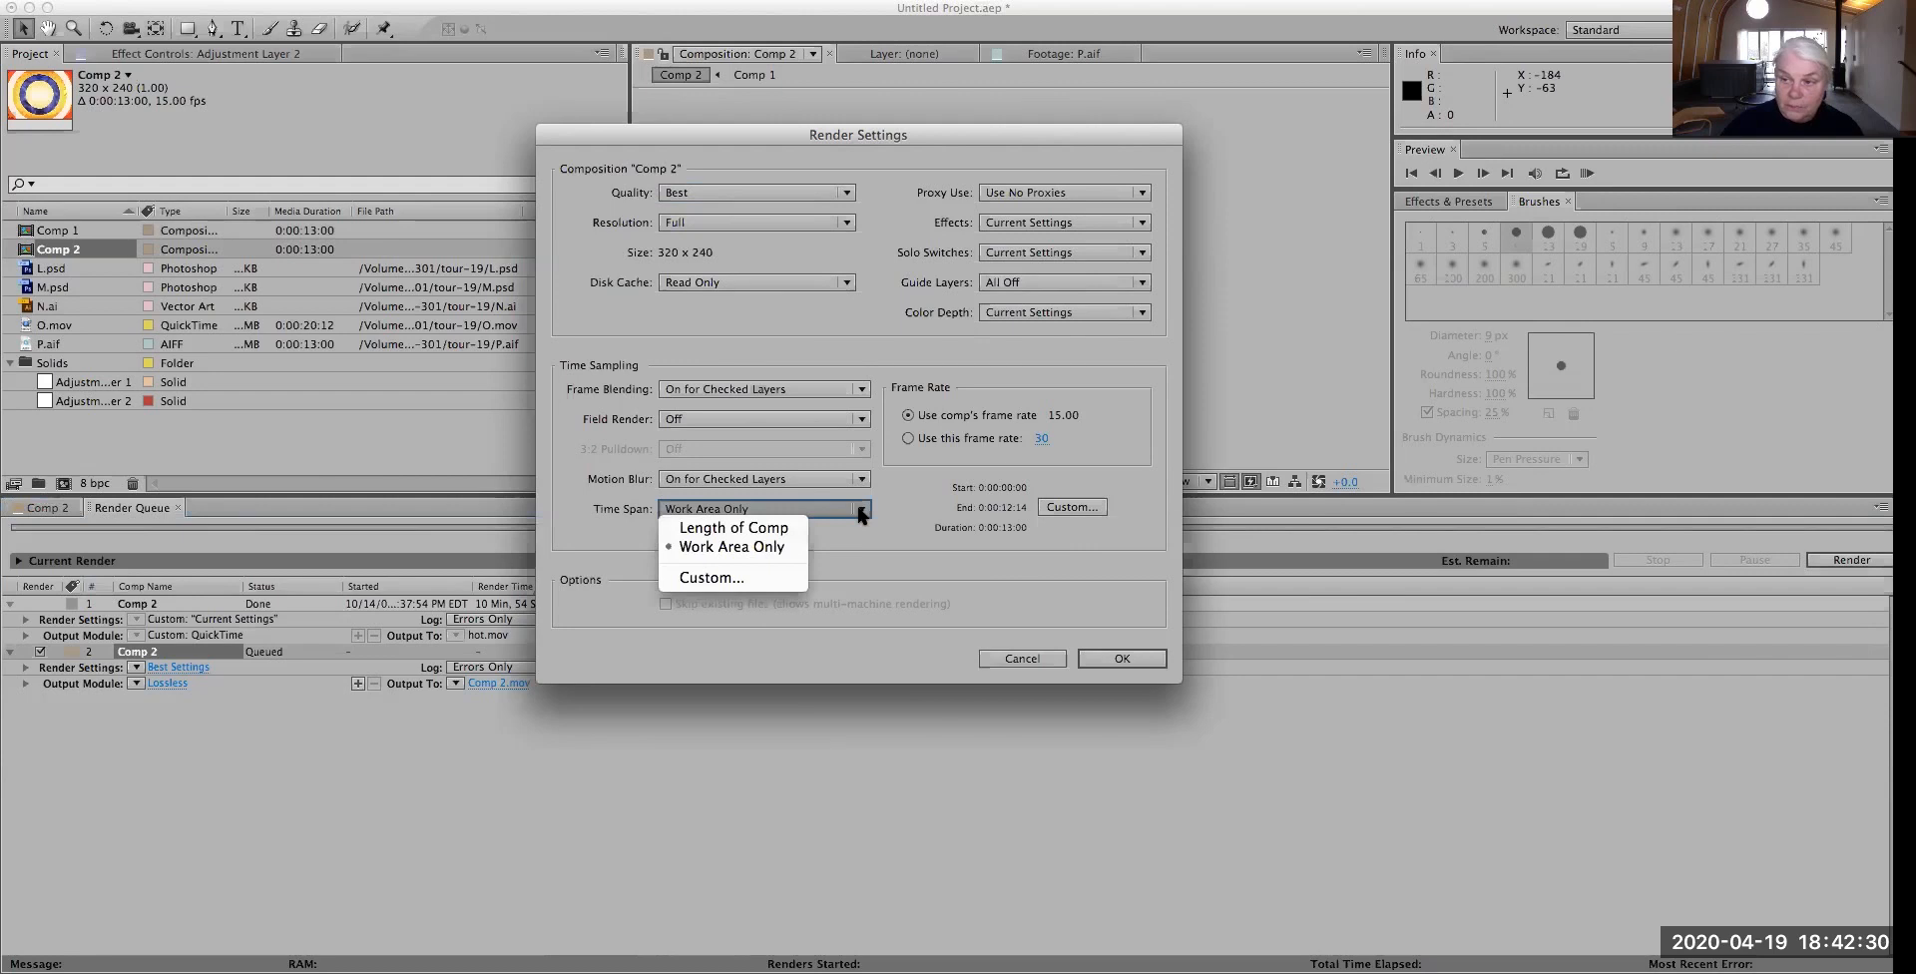
left_click(789, 527)
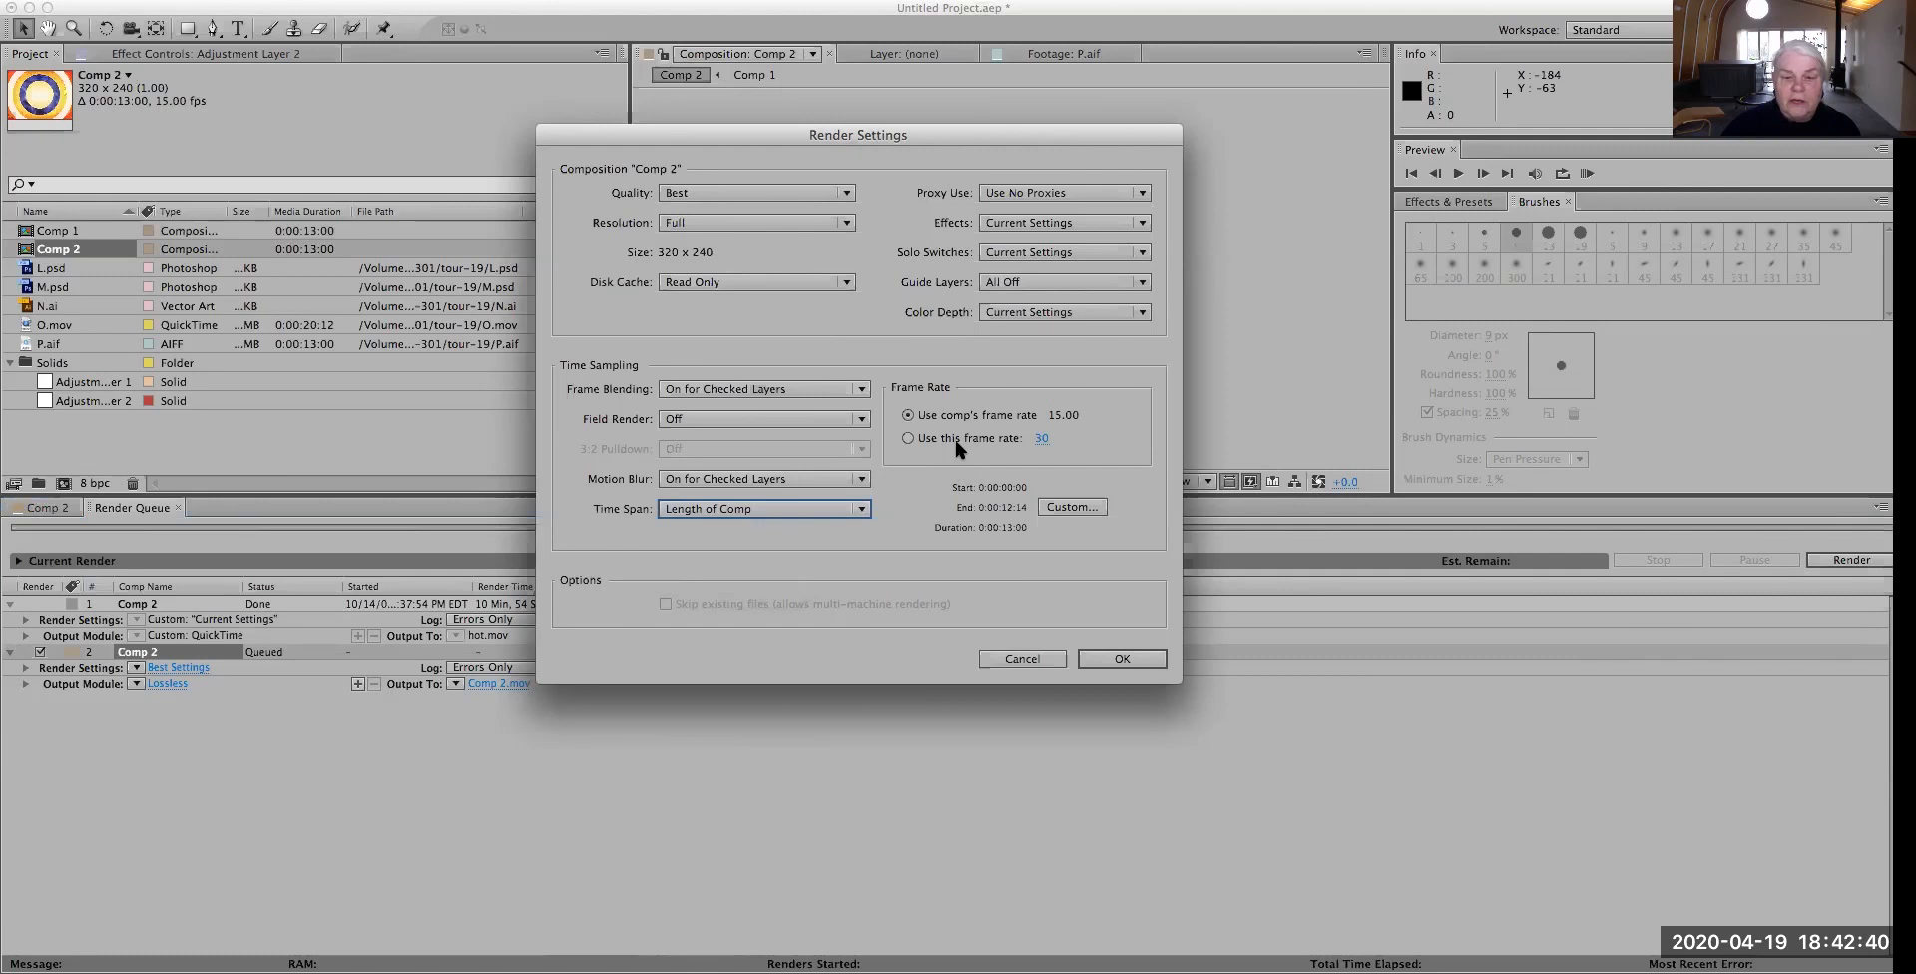
left_click(1121, 658)
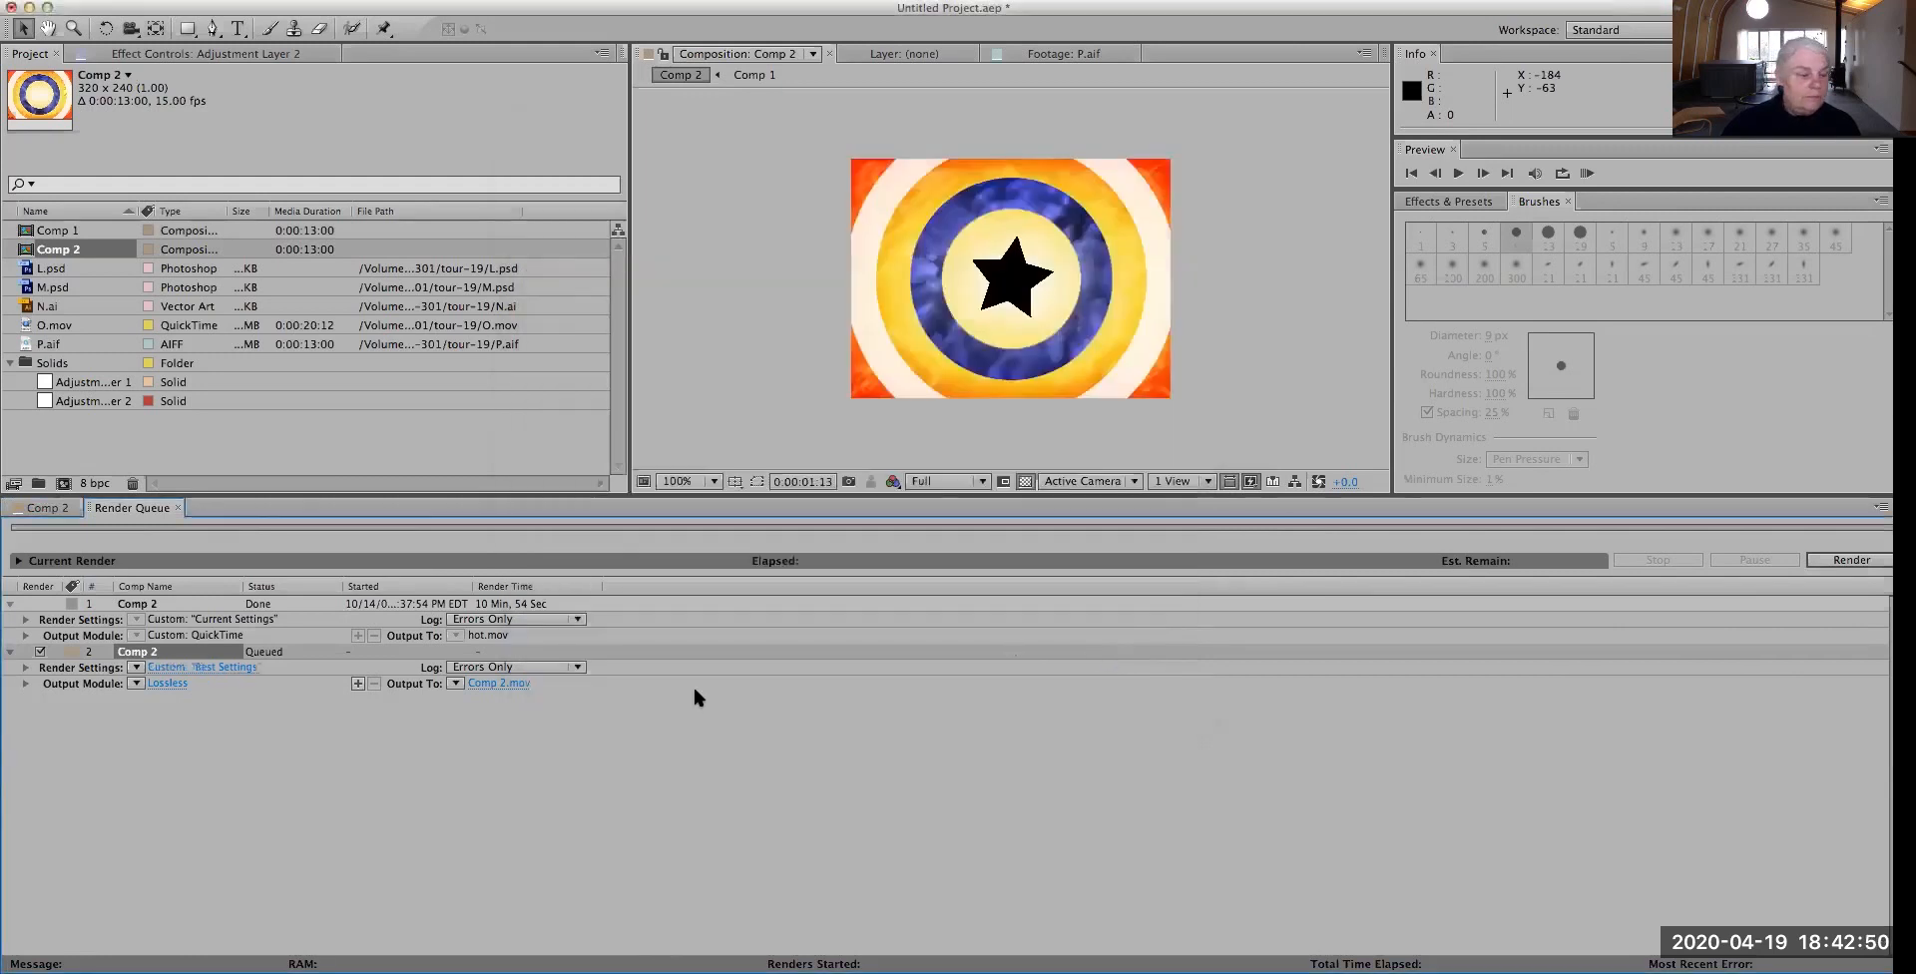
Turn off Include Project Link in the queued Comp 2's output module settings, keeping QuickTime as the format
left_click(166, 685)
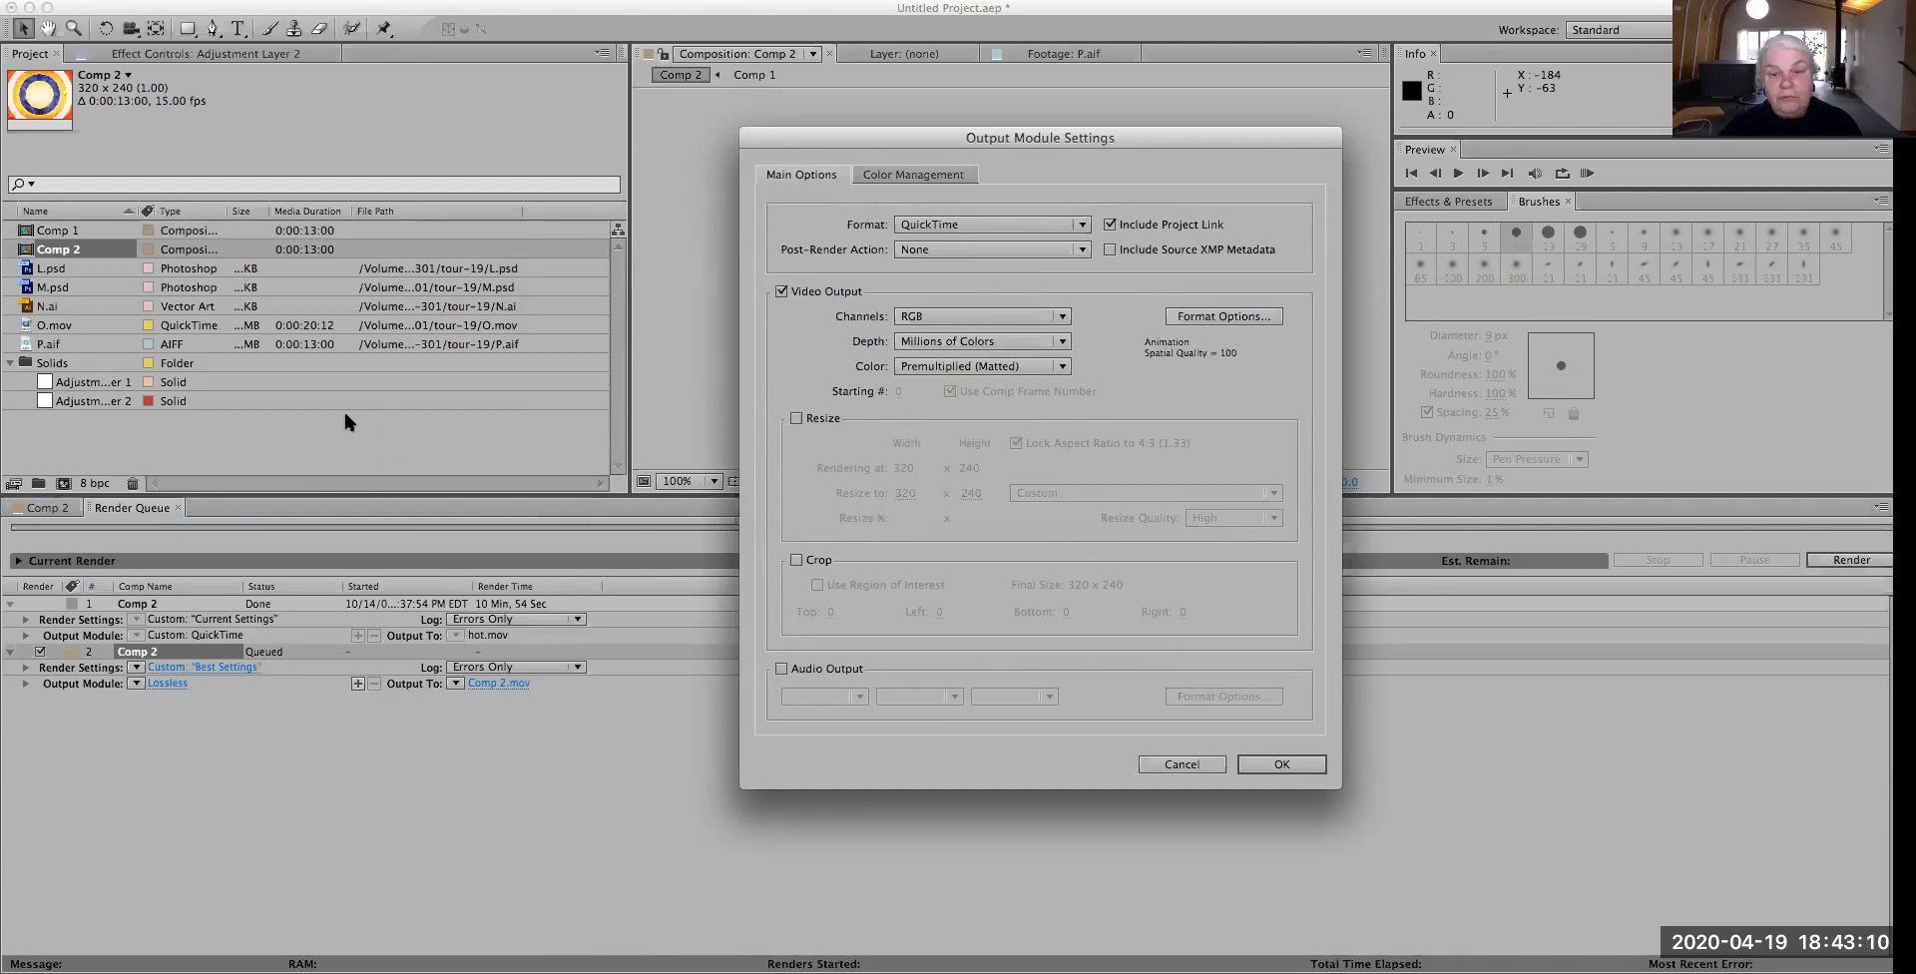
left_click(1110, 225)
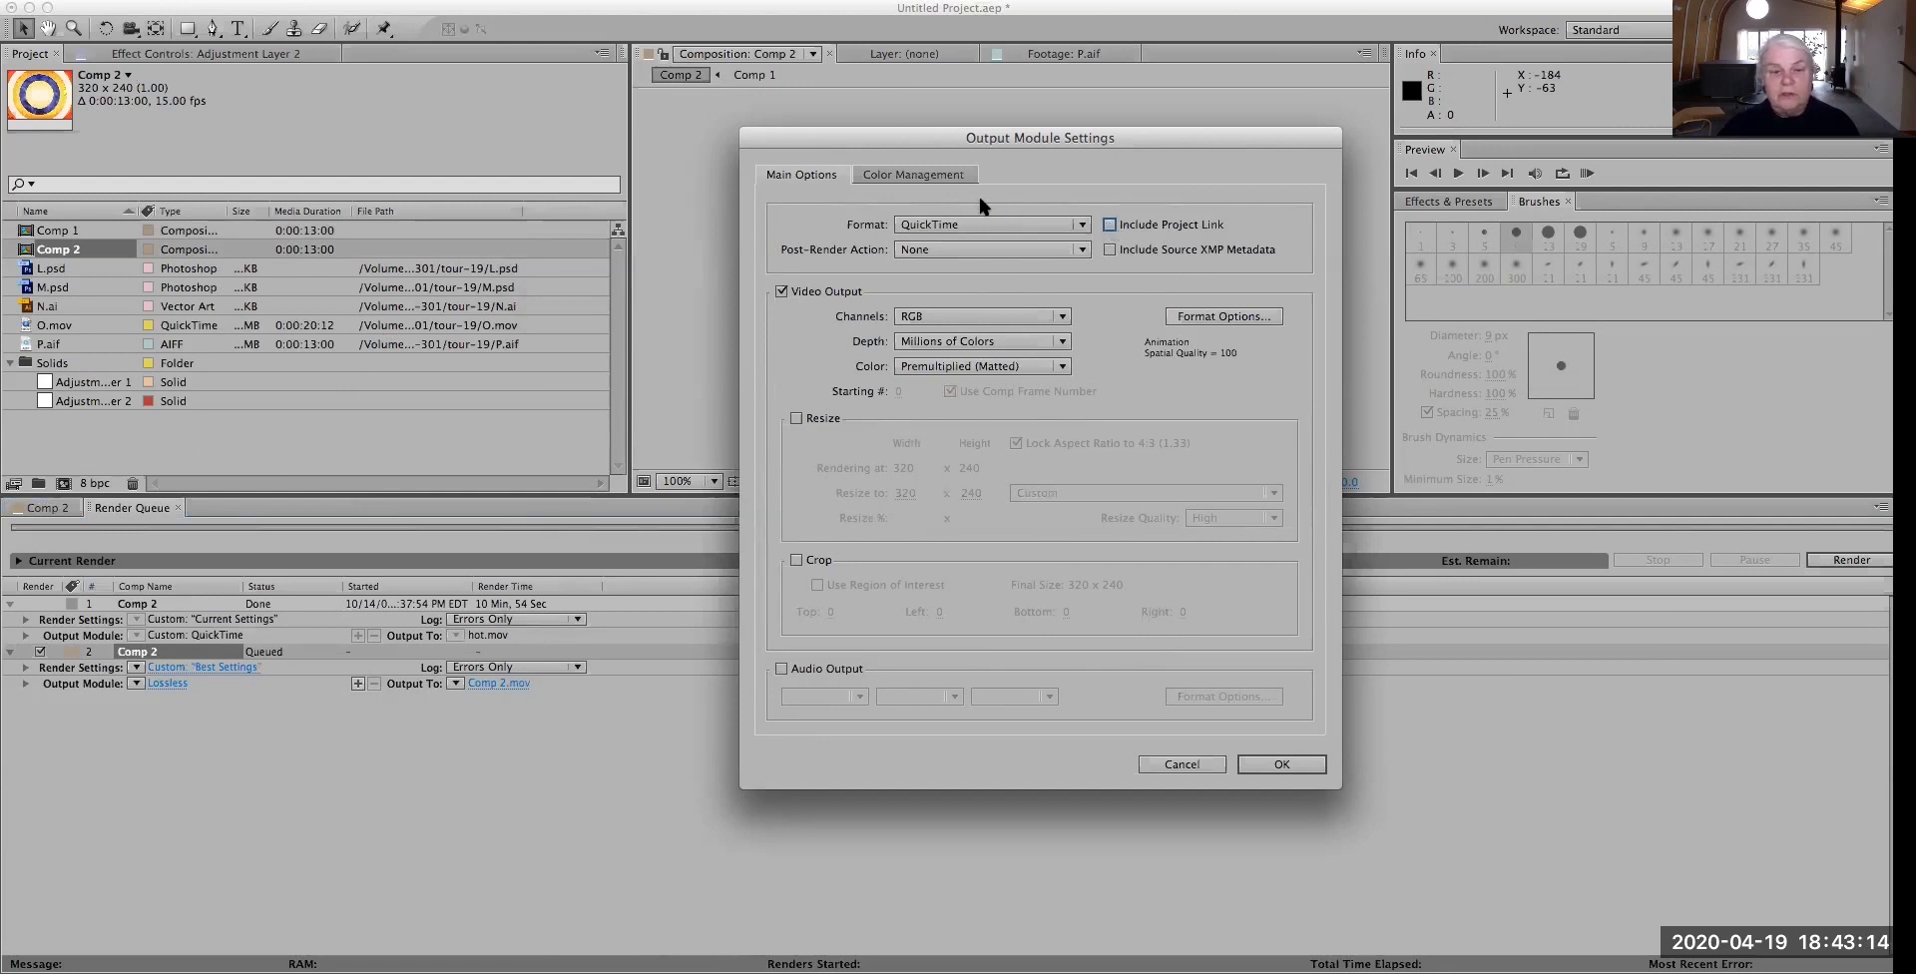
left_click(1081, 225)
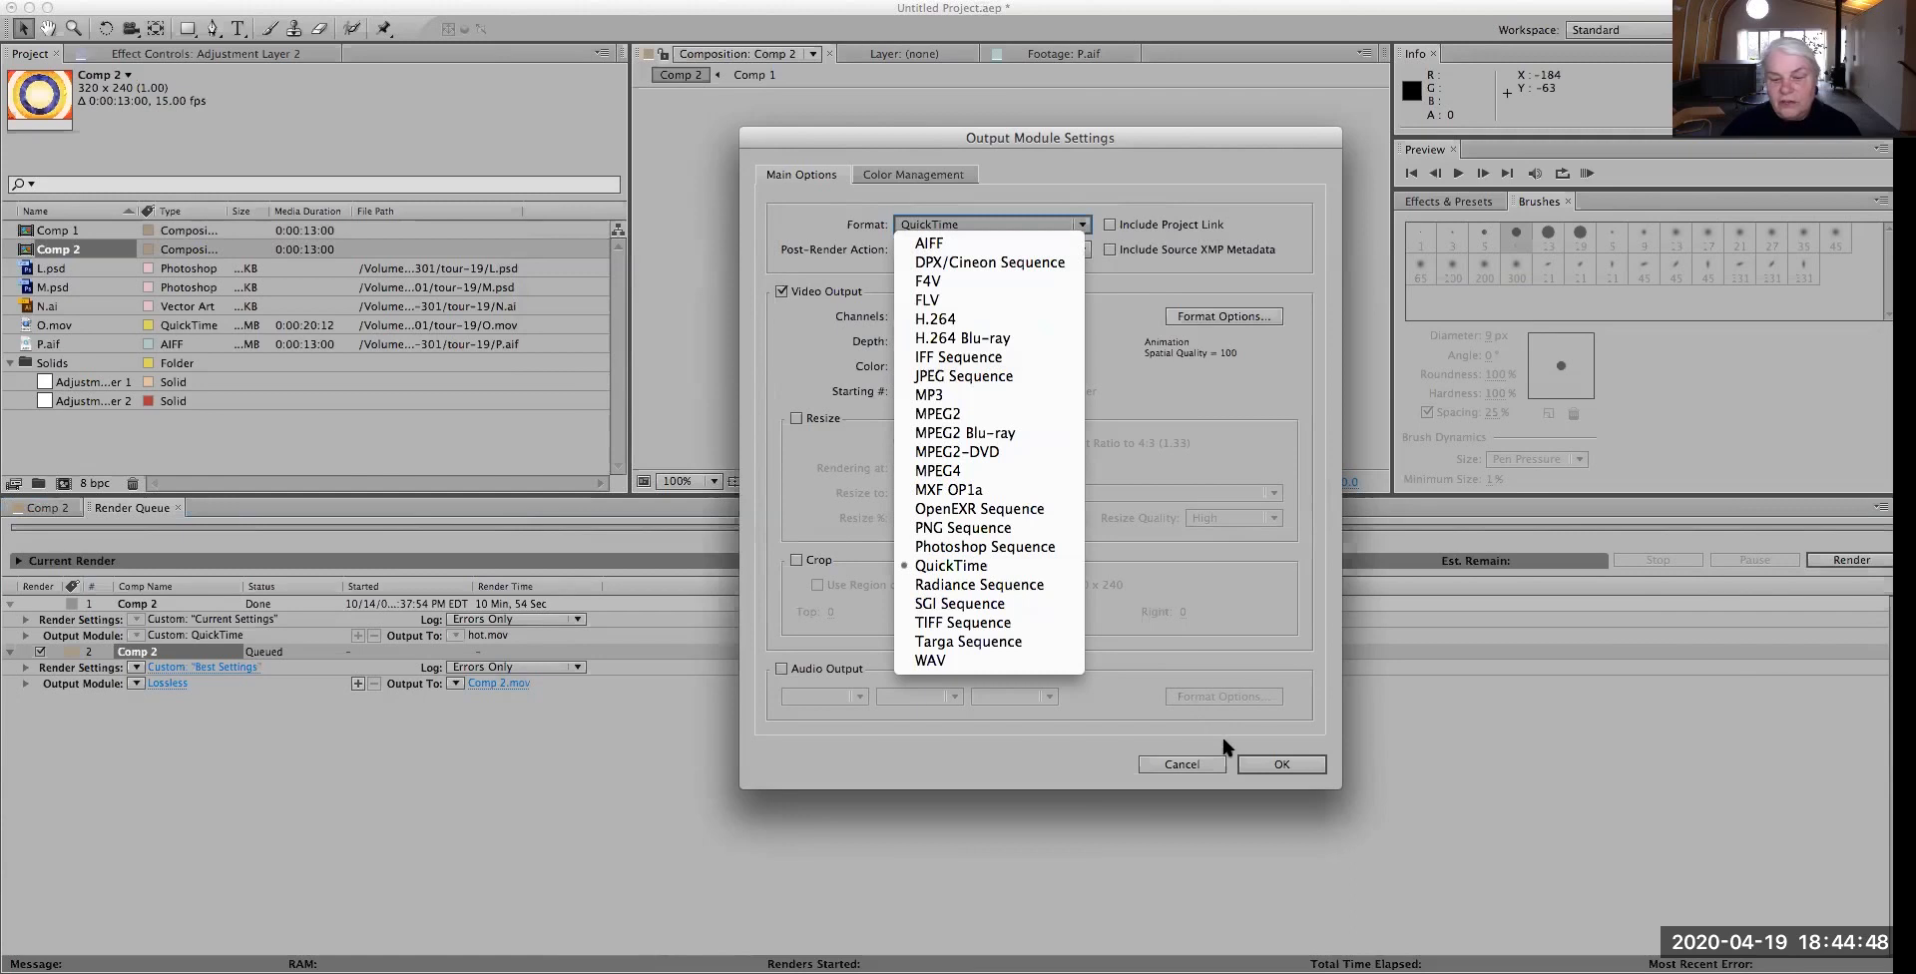
left_click(1265, 766)
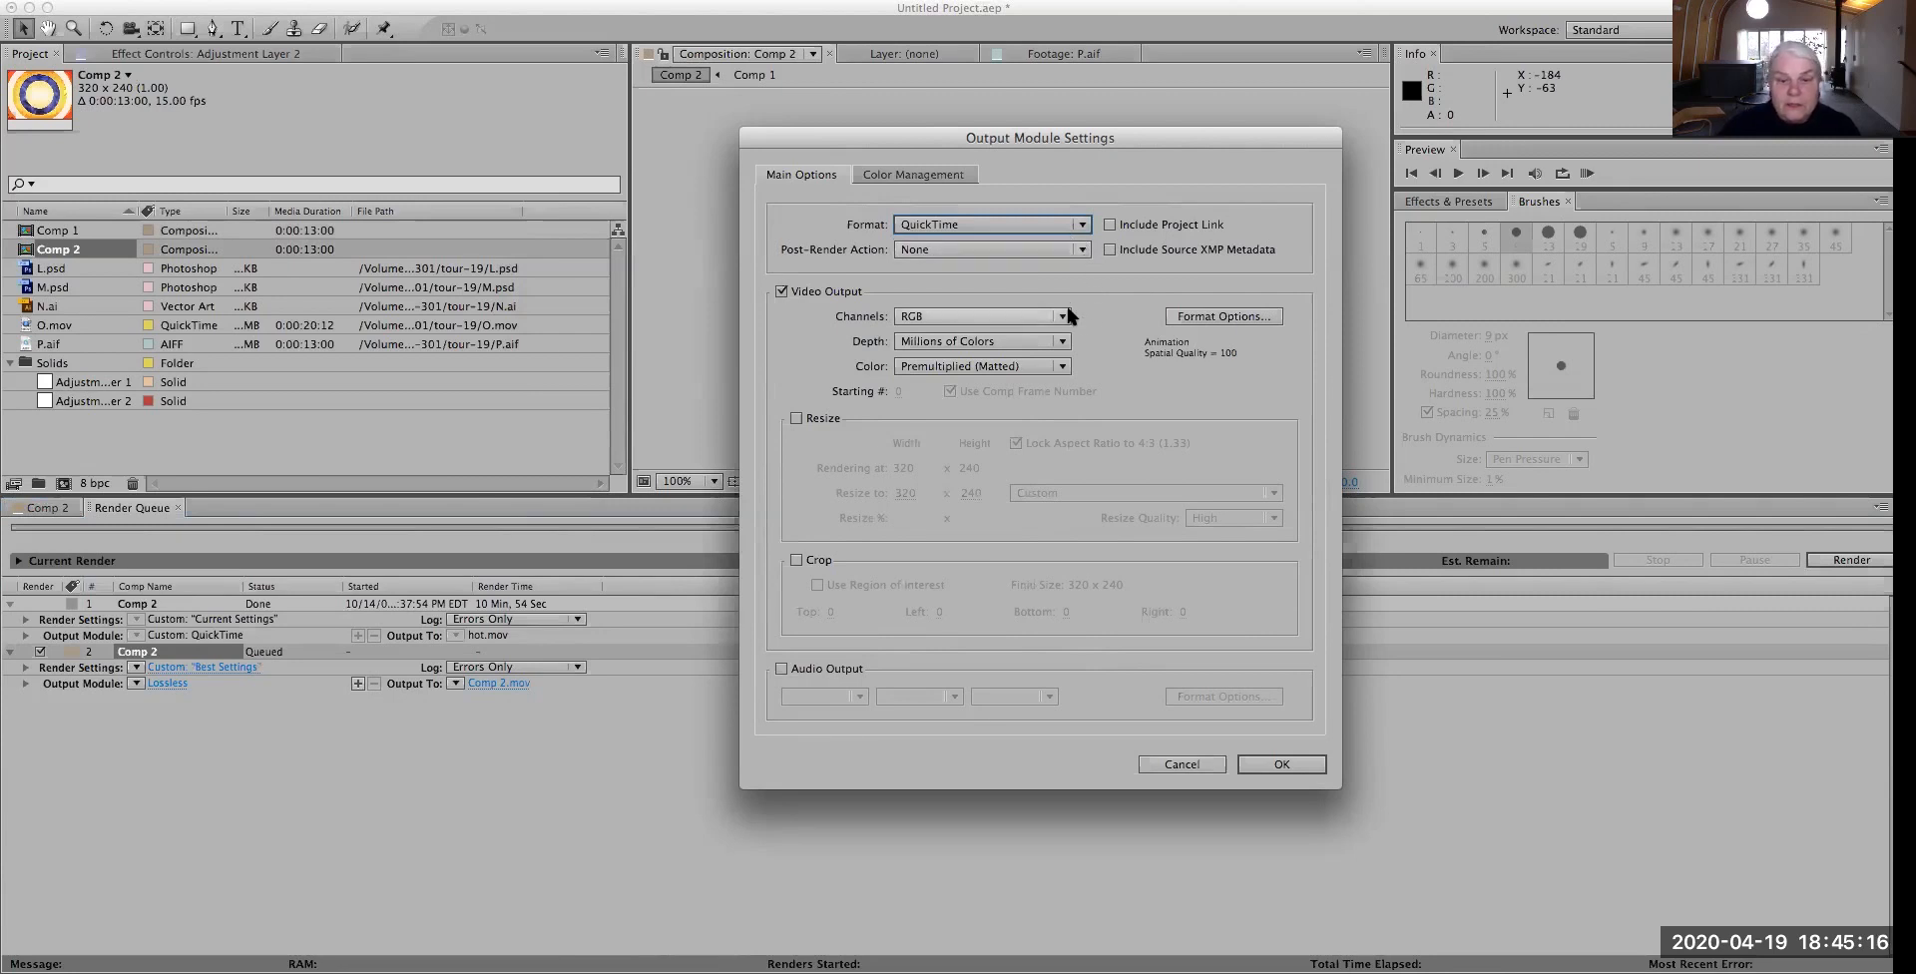
Set the QuickTime video codec to H.264 and lower the quality to 88
left_click(1188, 318)
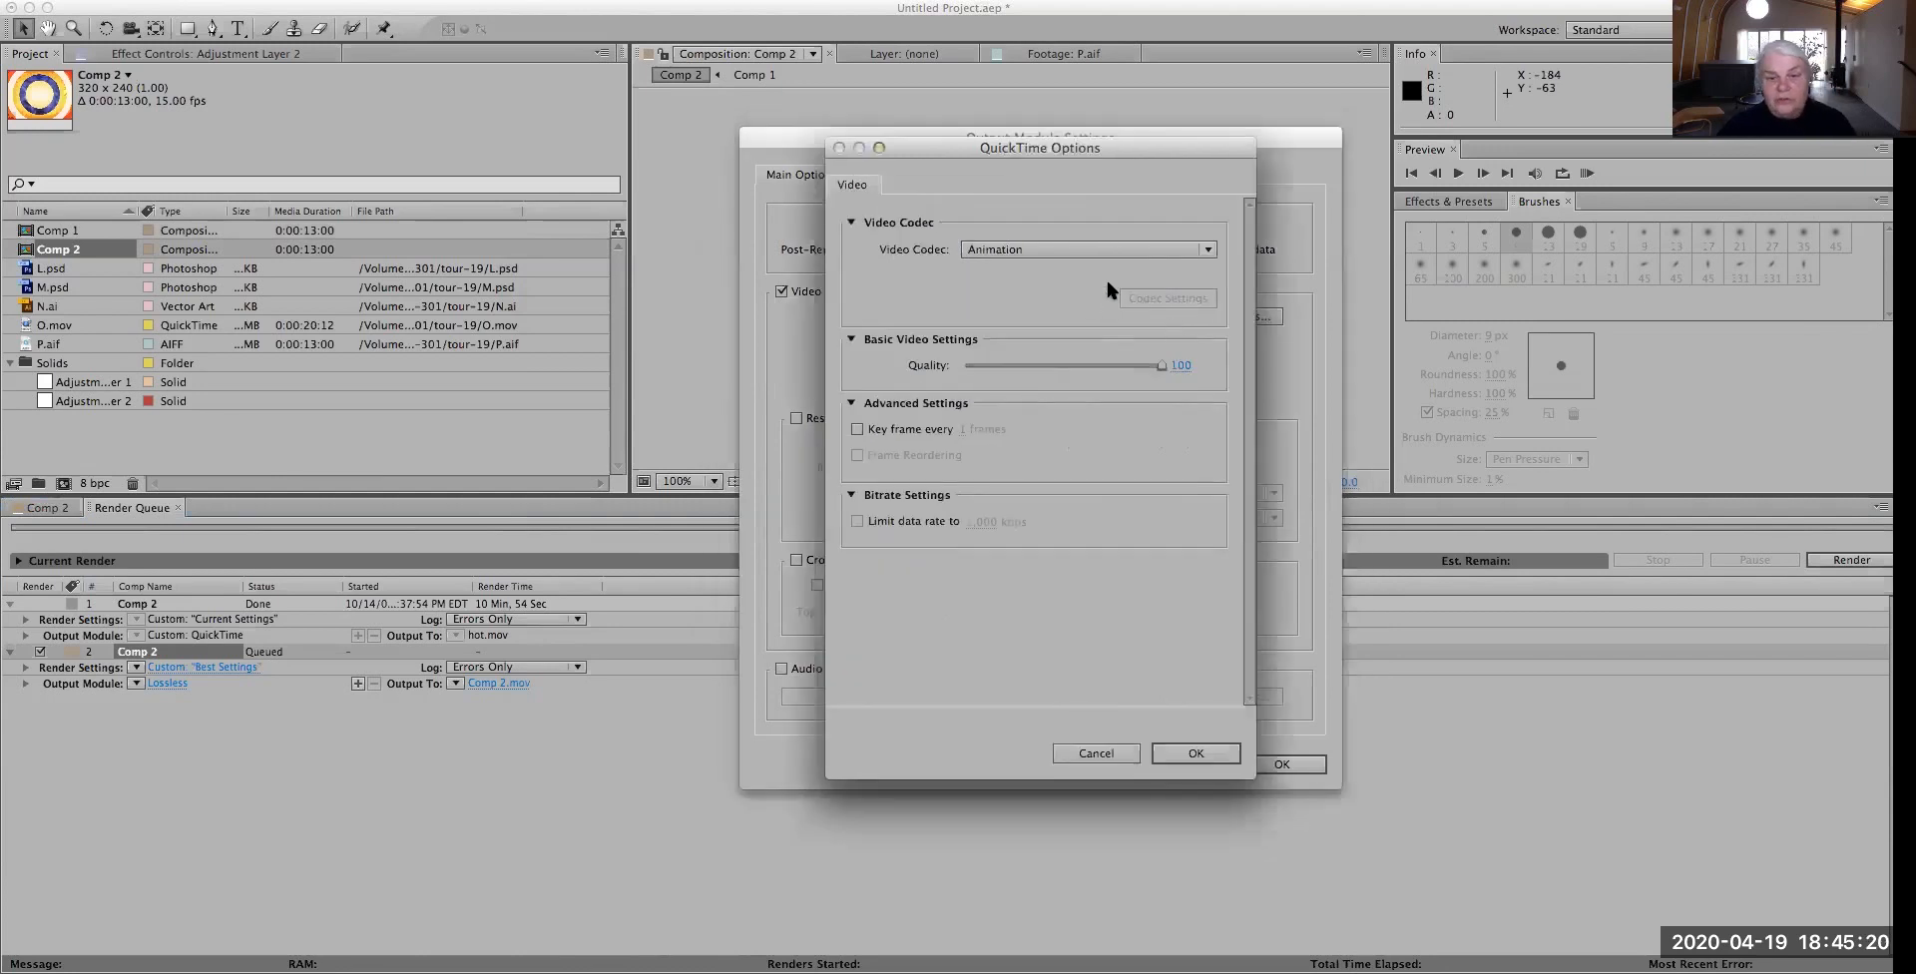
left_click(1209, 249)
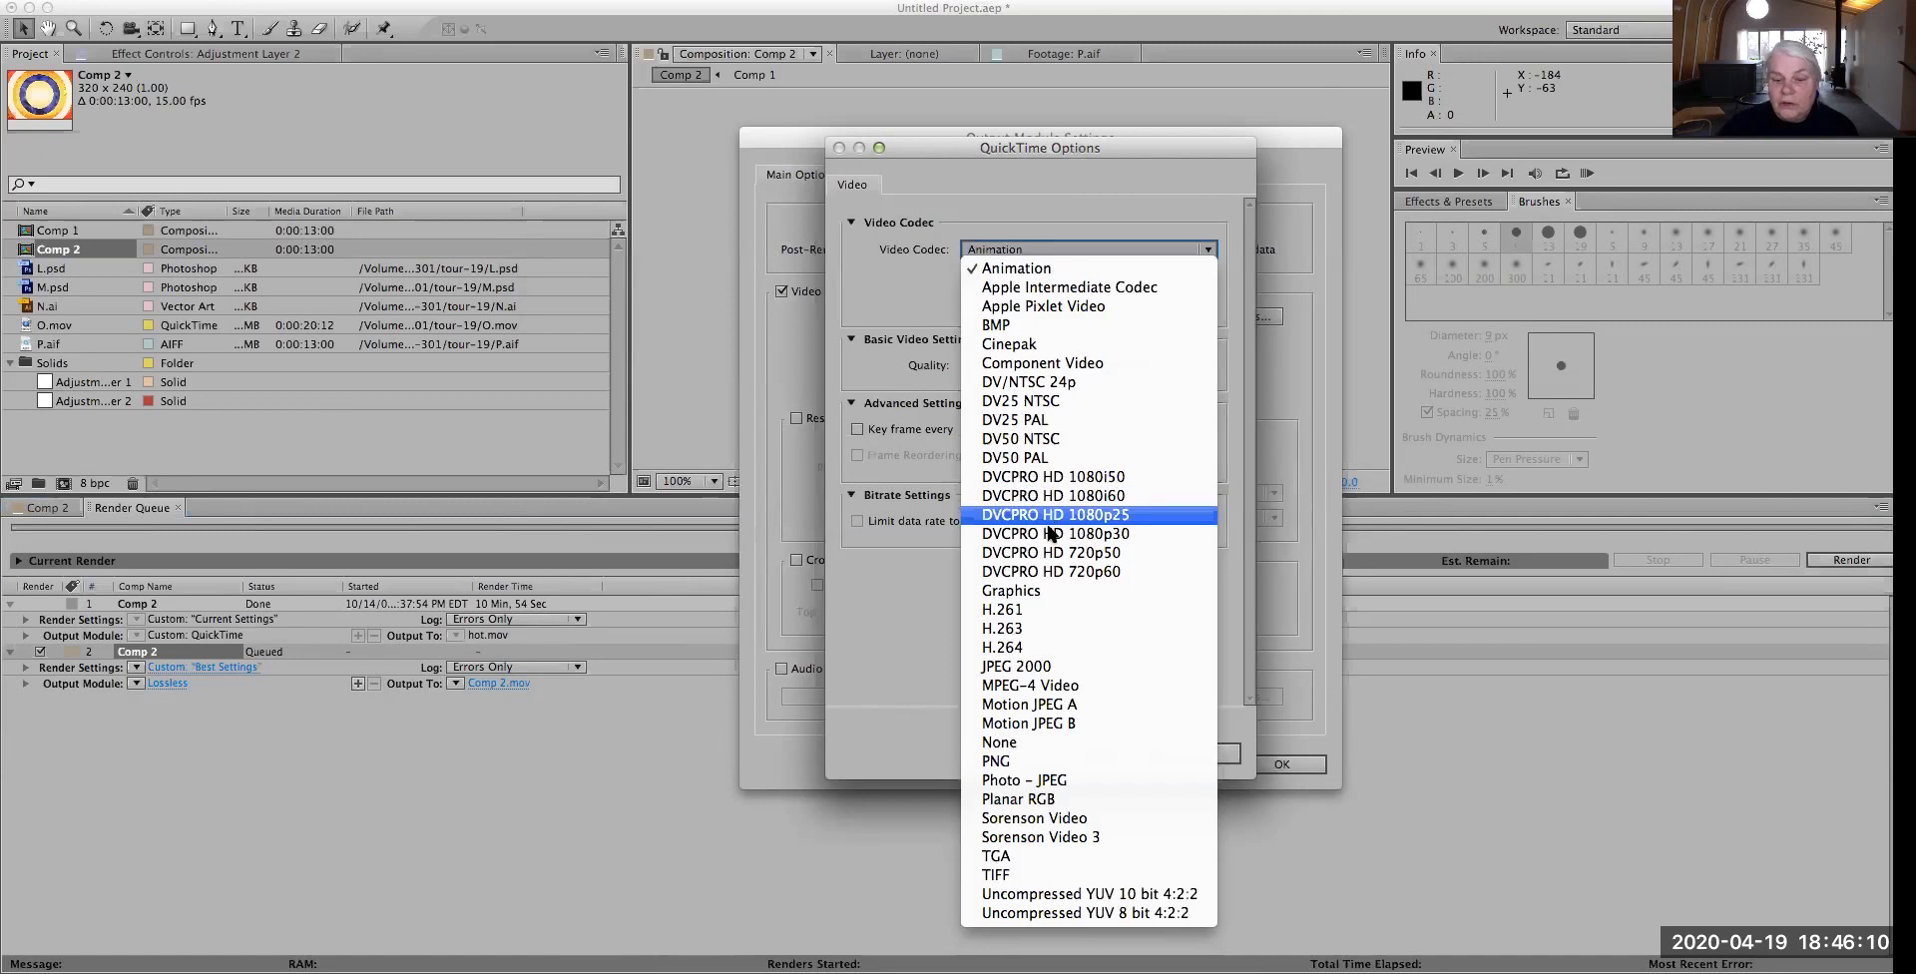
left_click(1000, 647)
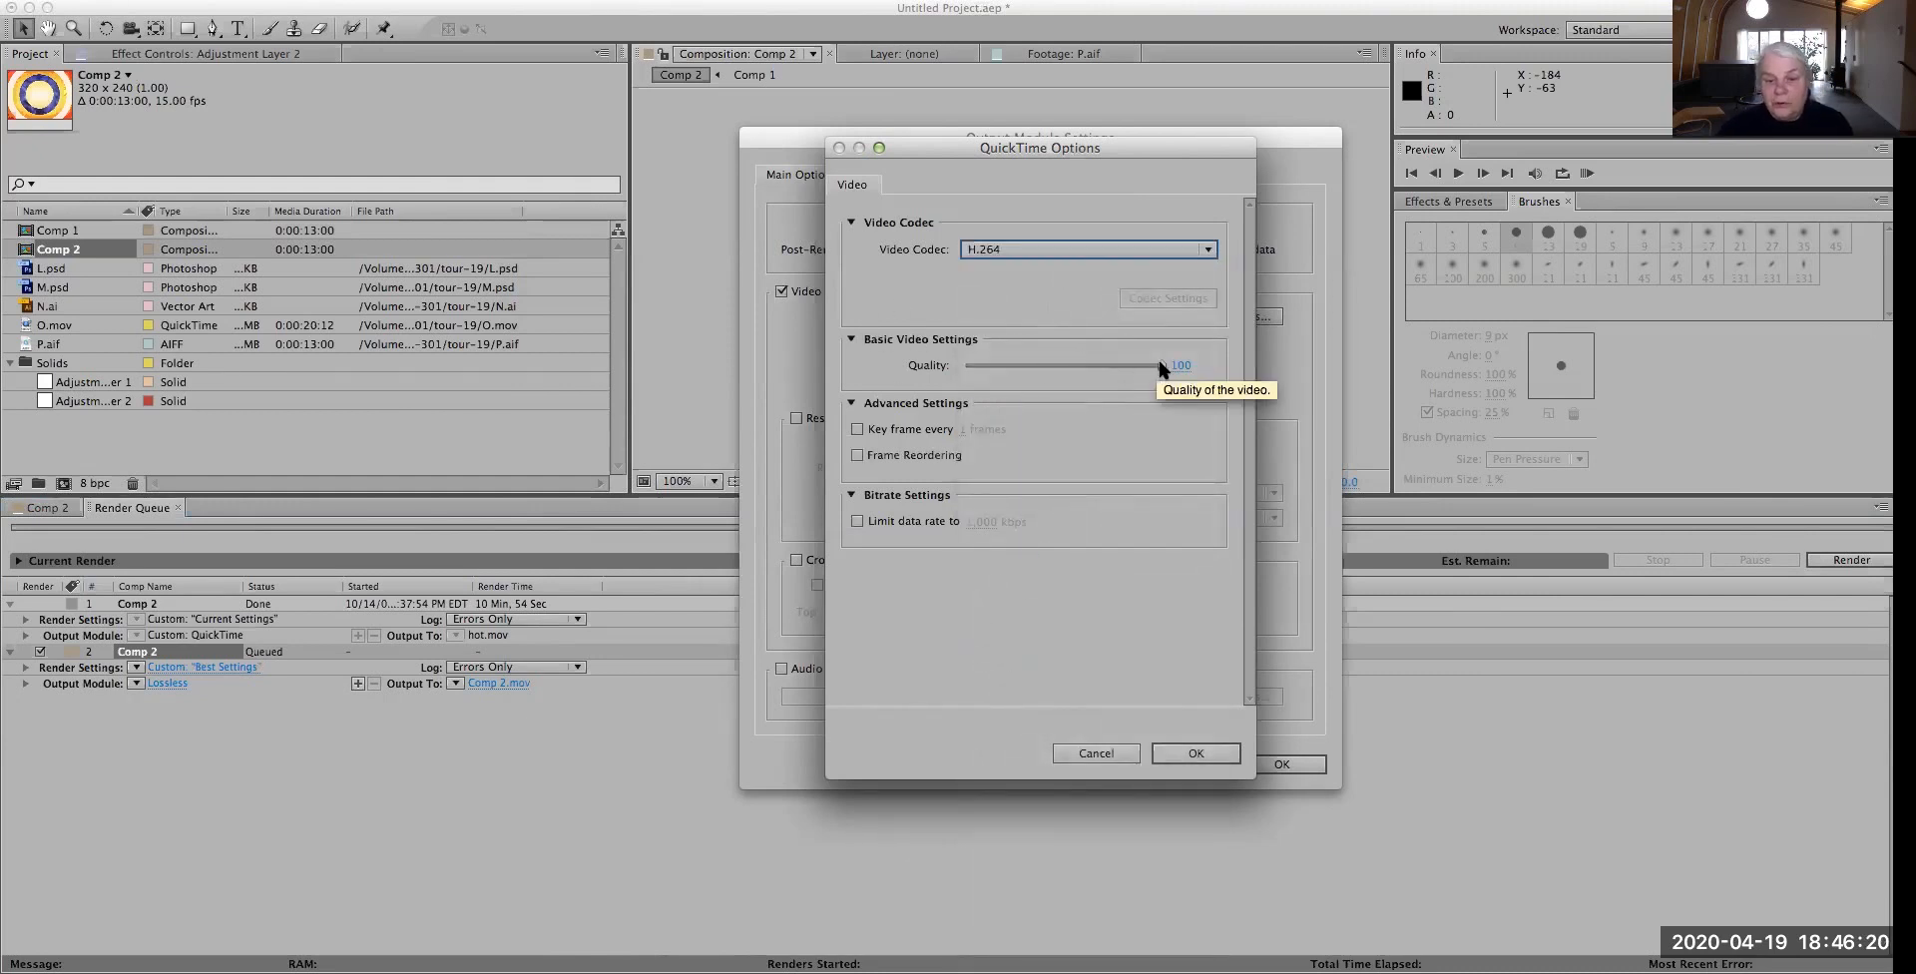
mouse_move(1159, 365)
left_mouse_down()
mouse_move(1108, 372)
mouse_move(1140, 367)
left_mouse_up()
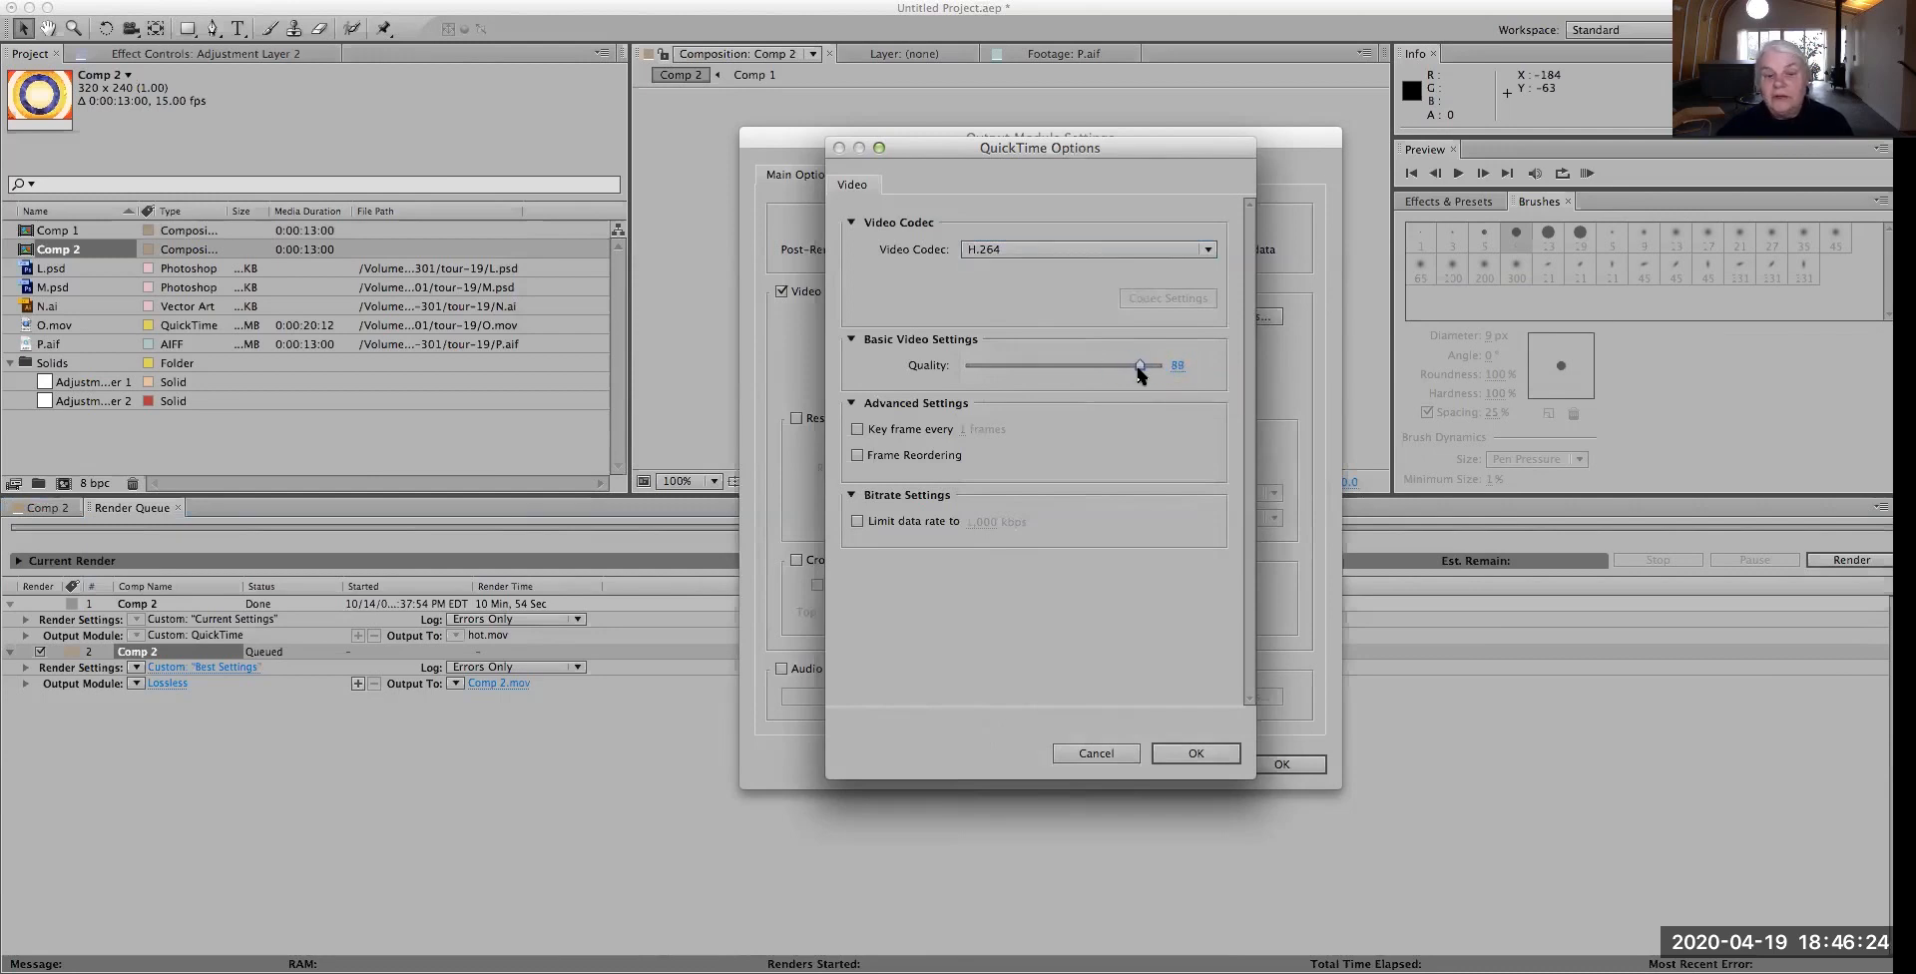
Enable a key frame every 15 frames in the QuickTime options and accept them
left_click(856, 430)
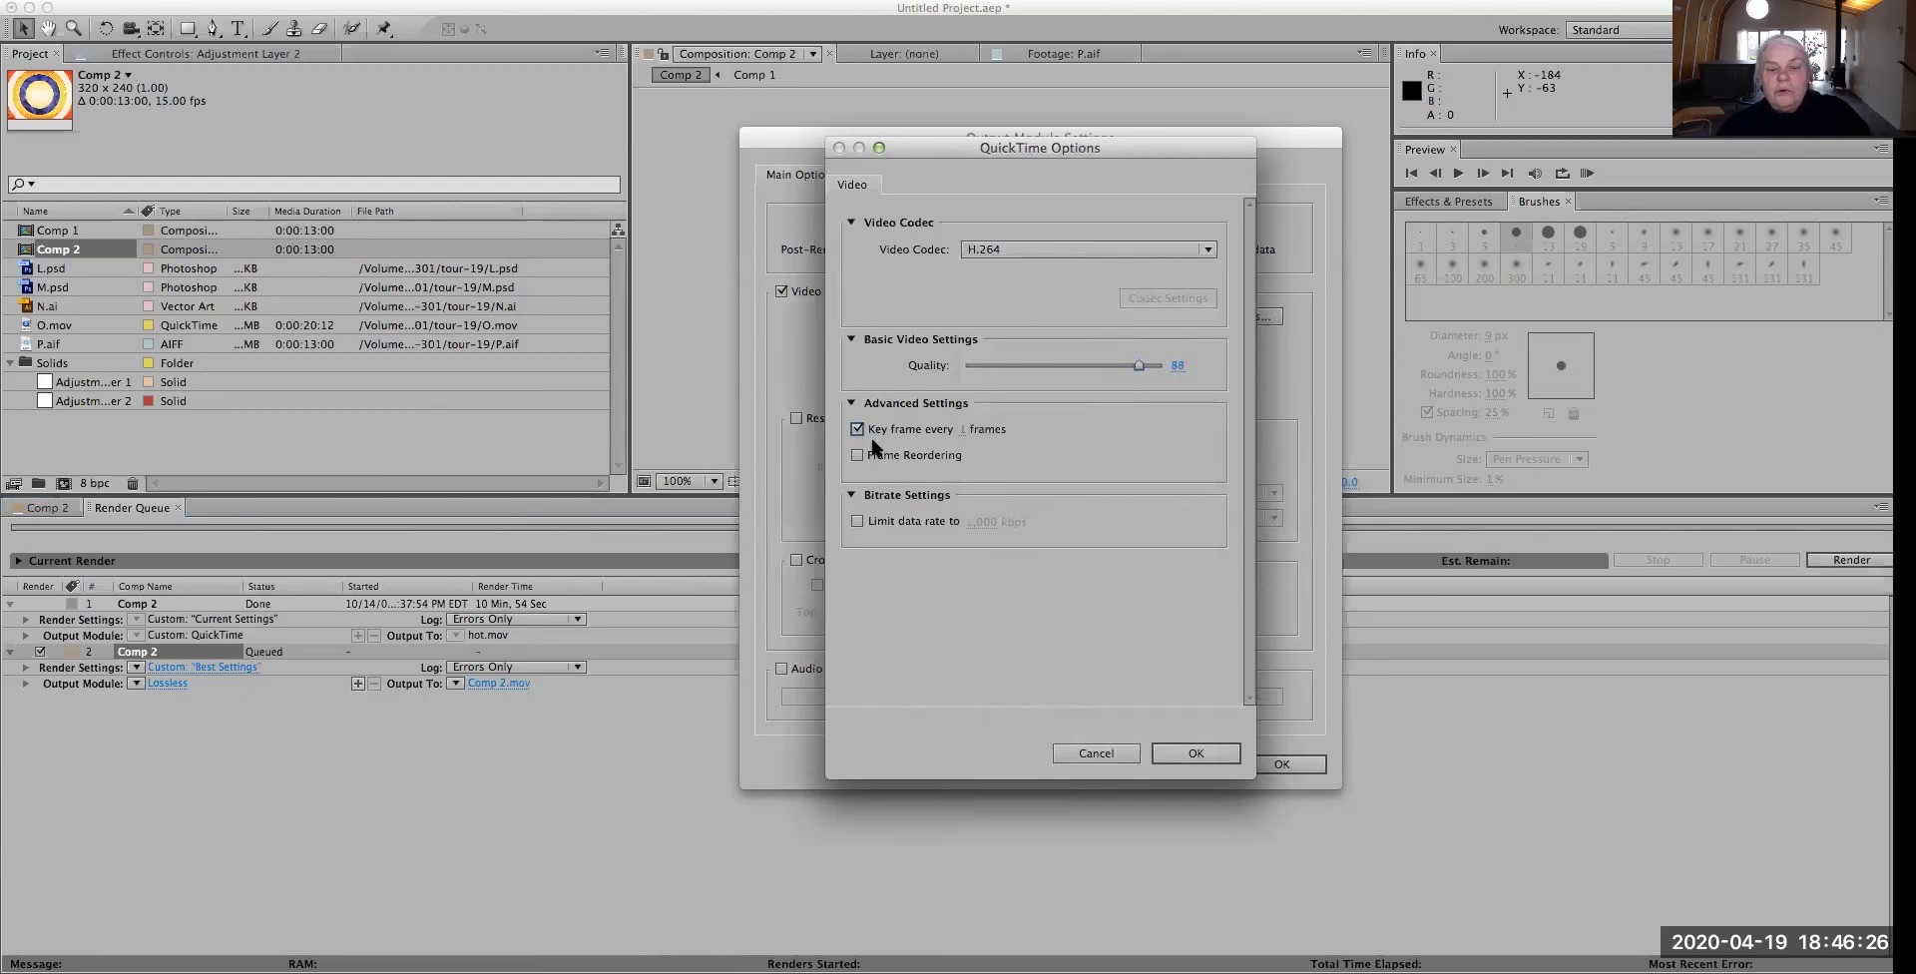
left_click(967, 430)
type("5")
left_click(989, 452)
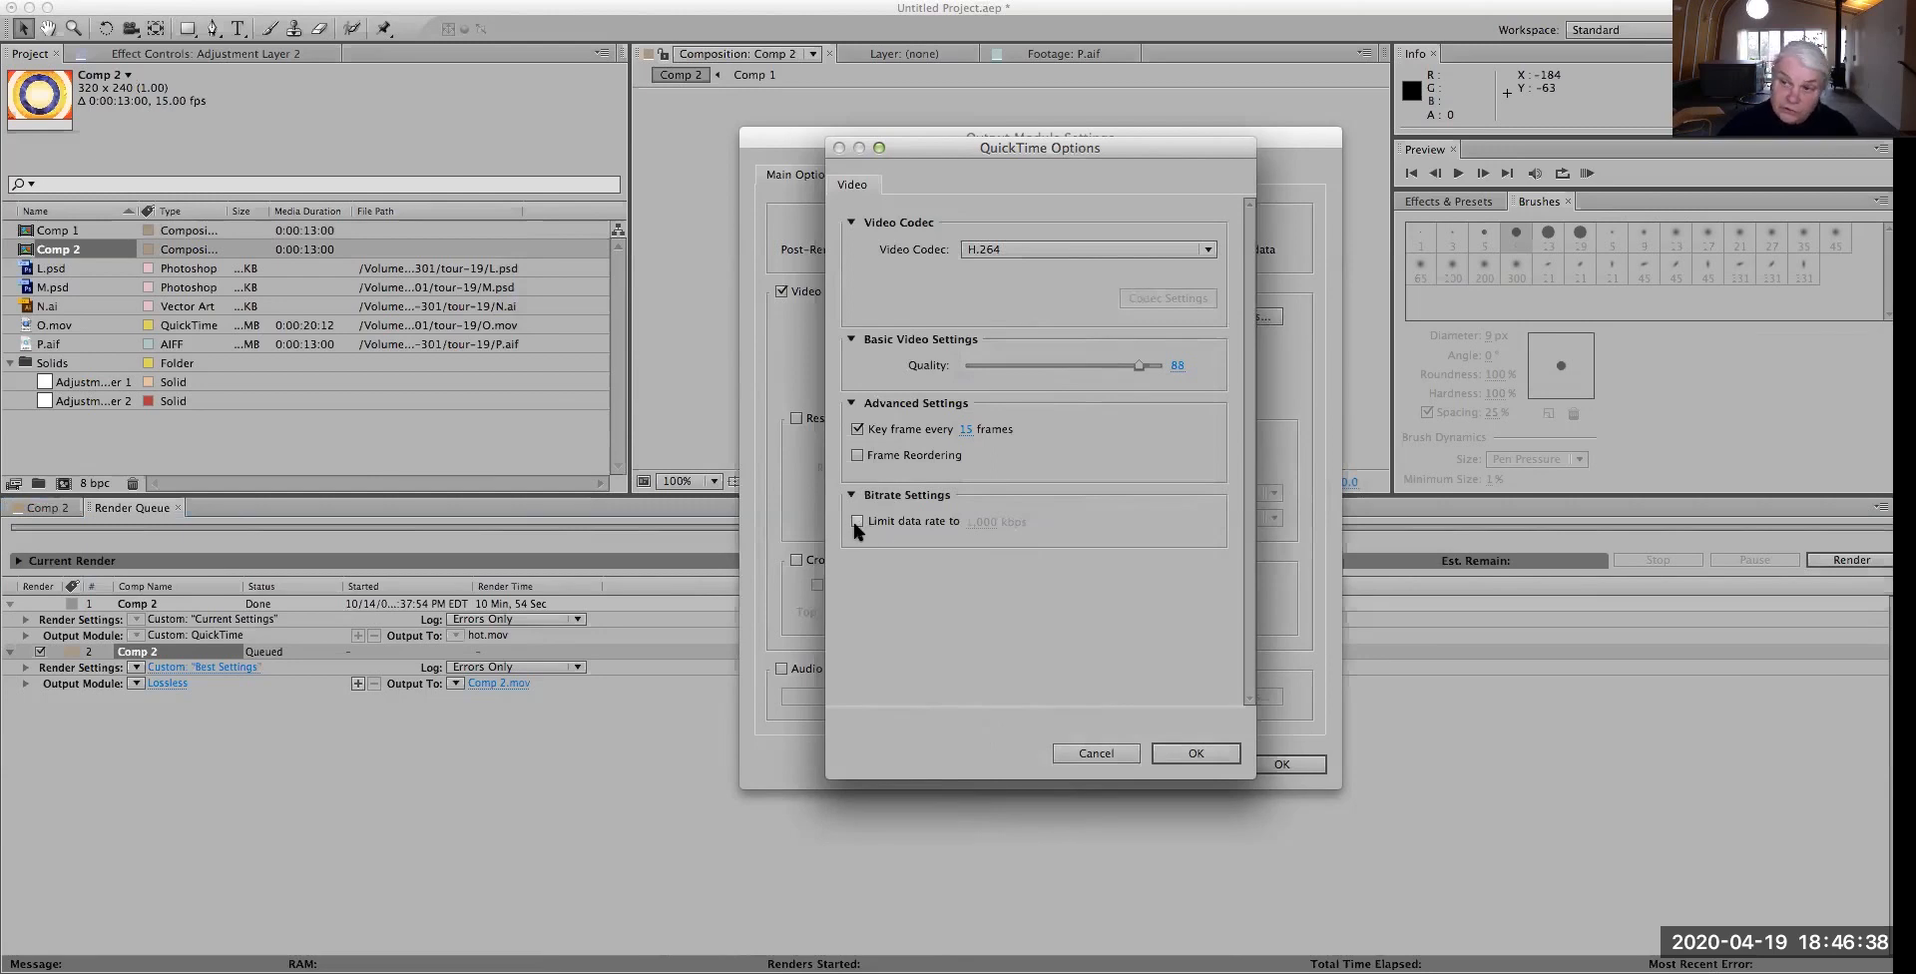
left_click(1197, 754)
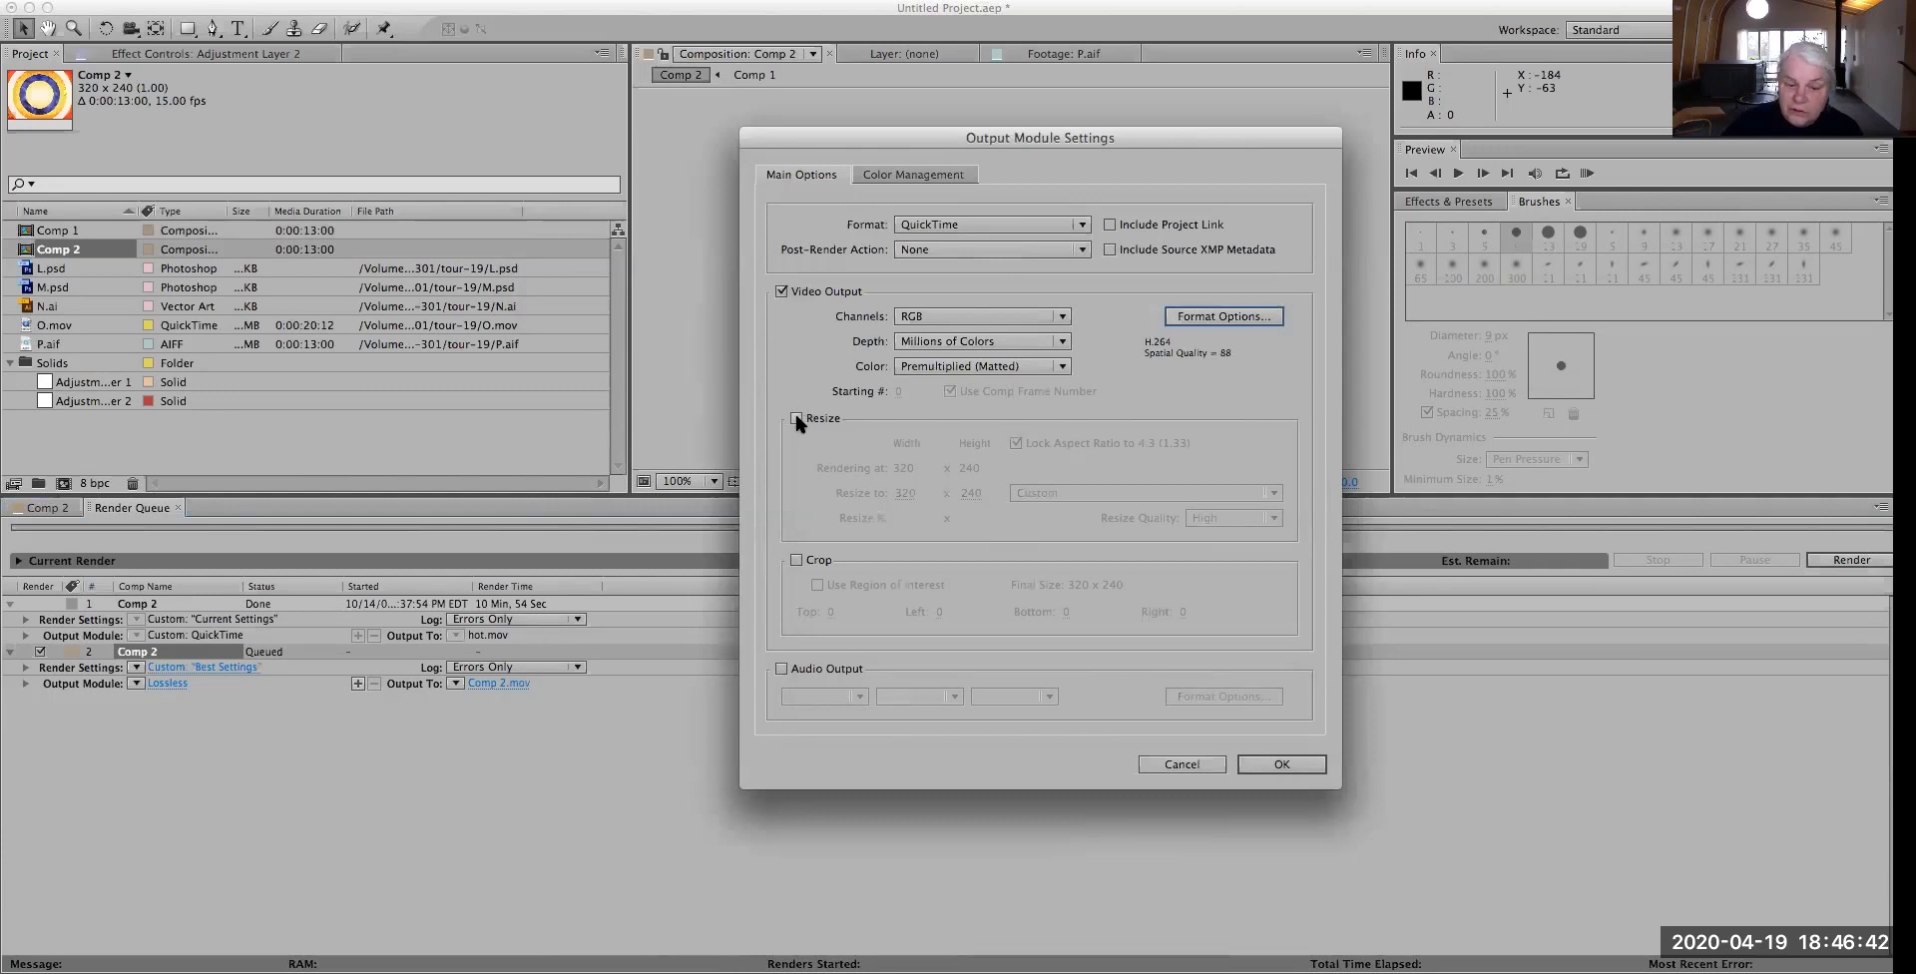
Enable audio output at 22.050 kHz, 16 Bit, Mono, and accept the output module settings
left_click(782, 669)
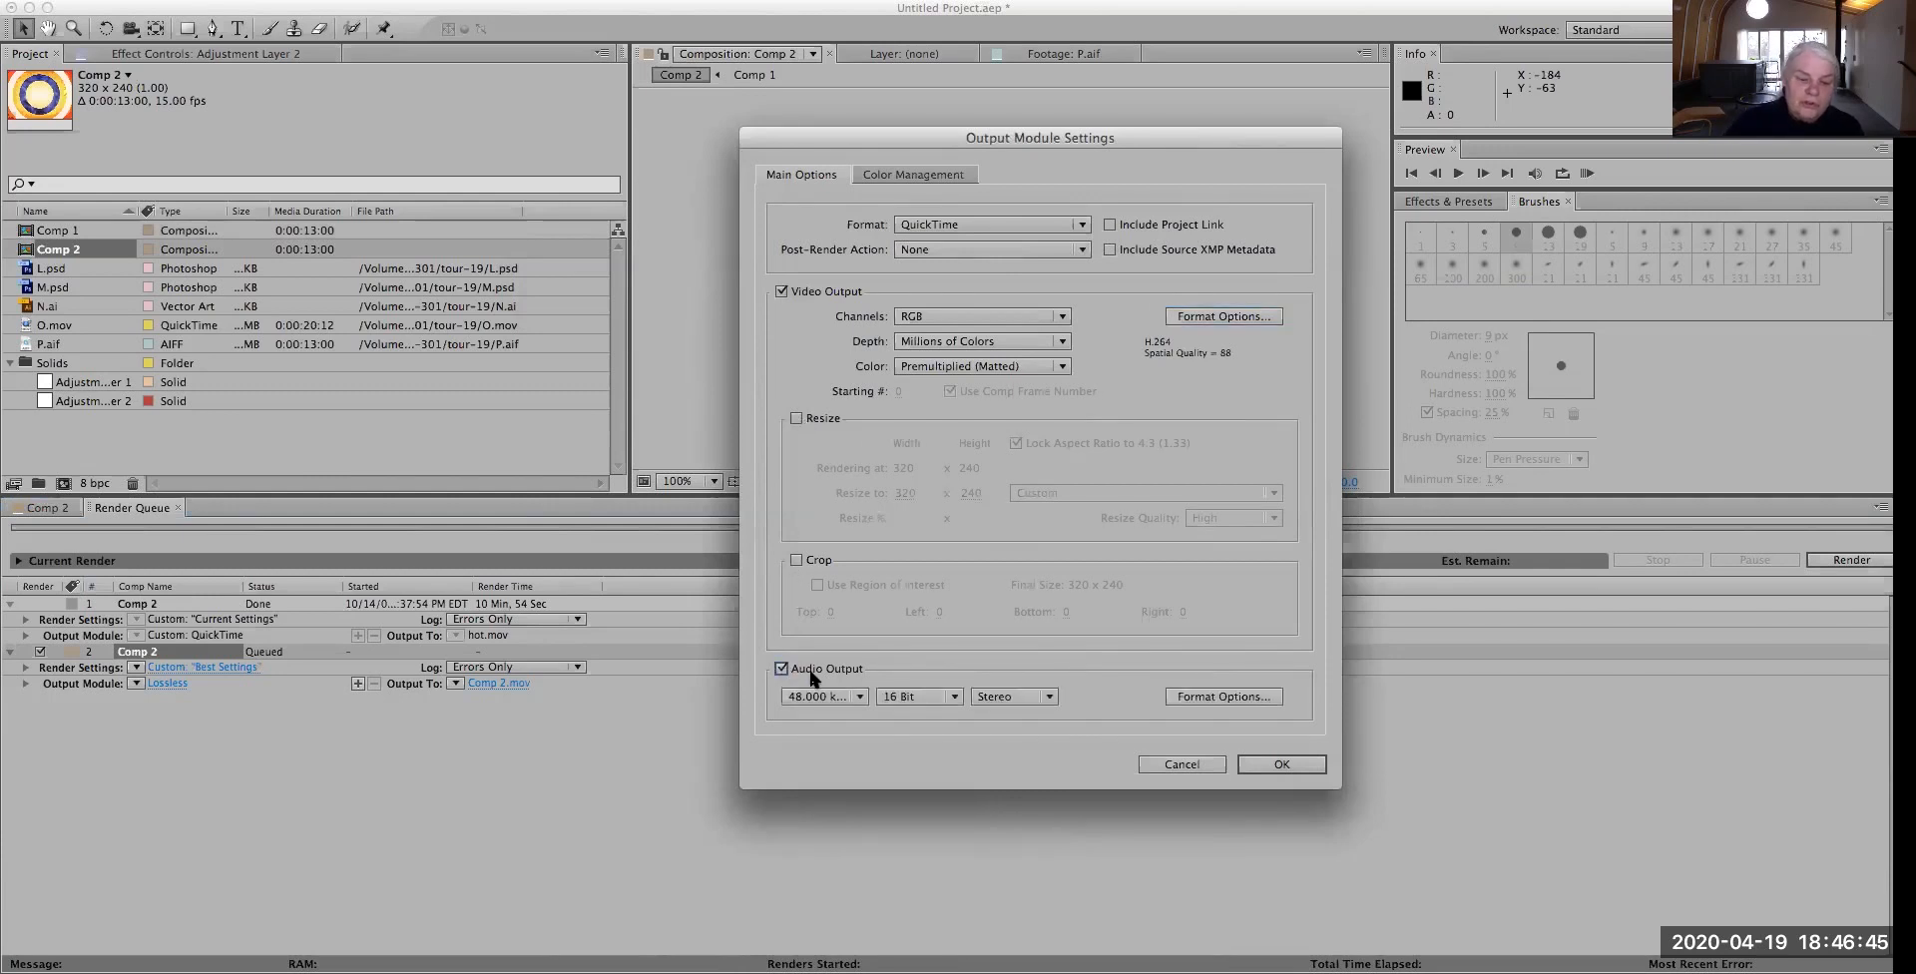
left_click(860, 697)
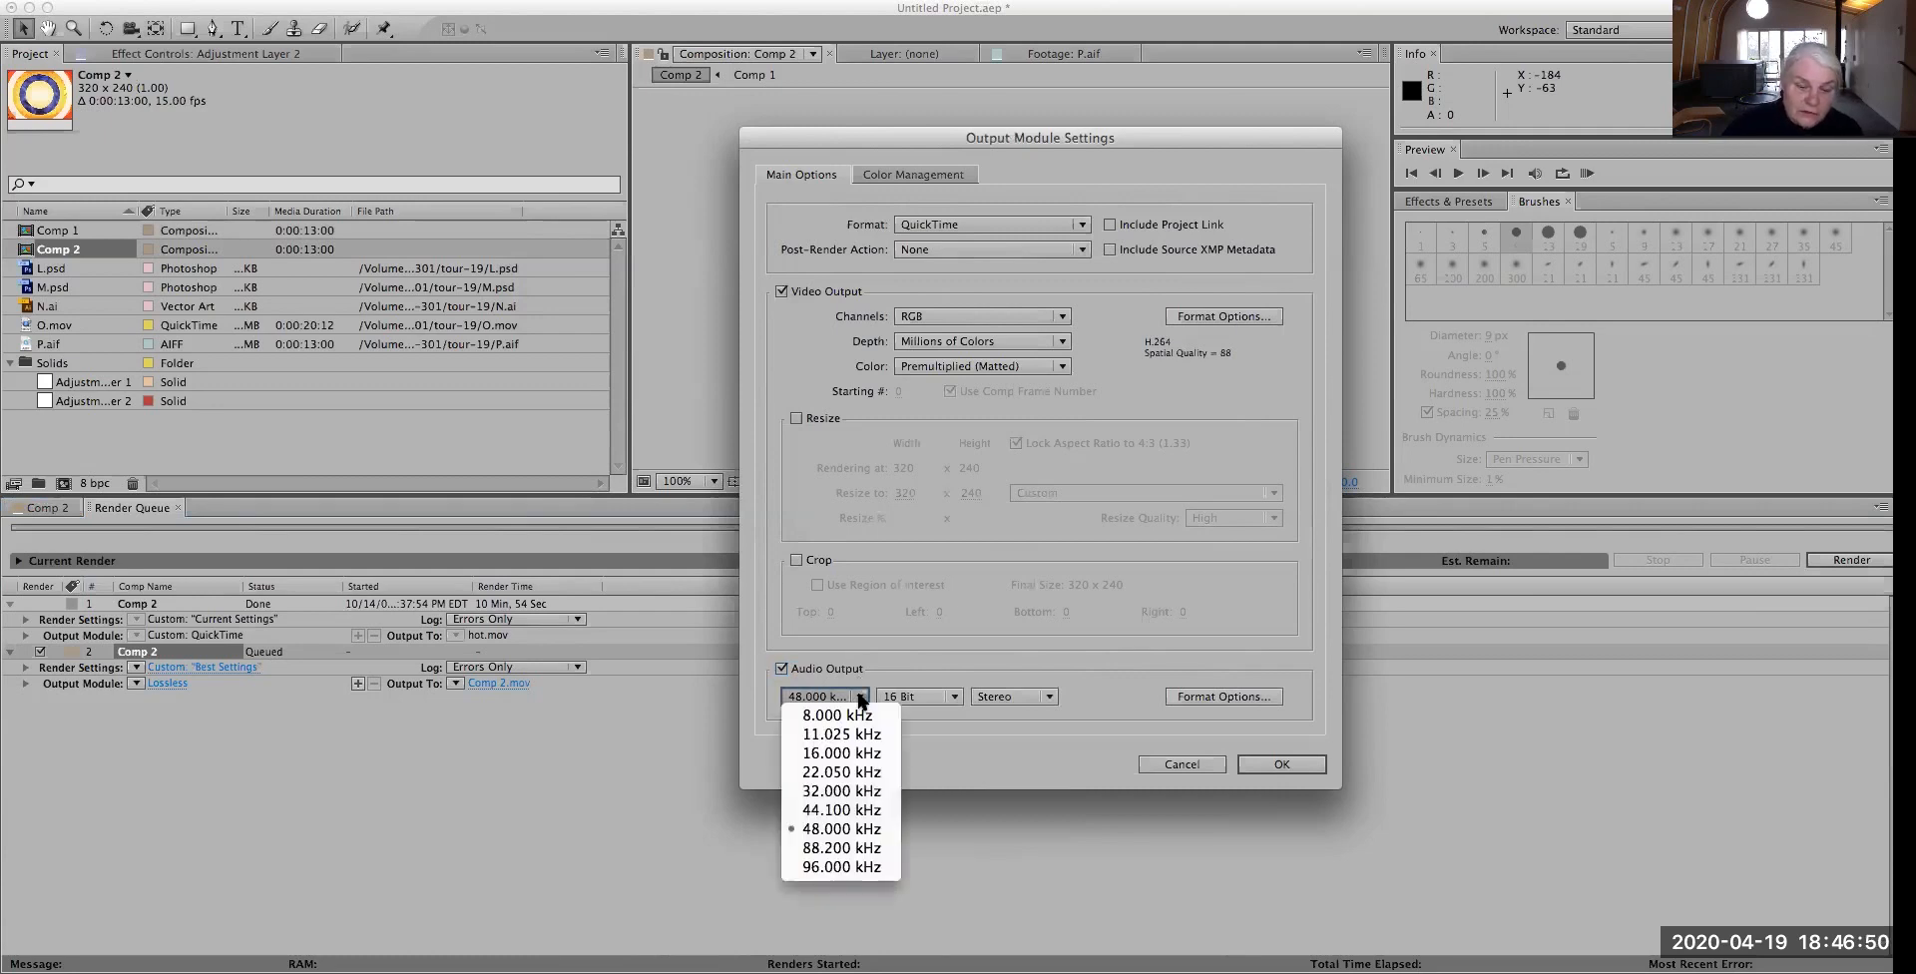
left_click(844, 774)
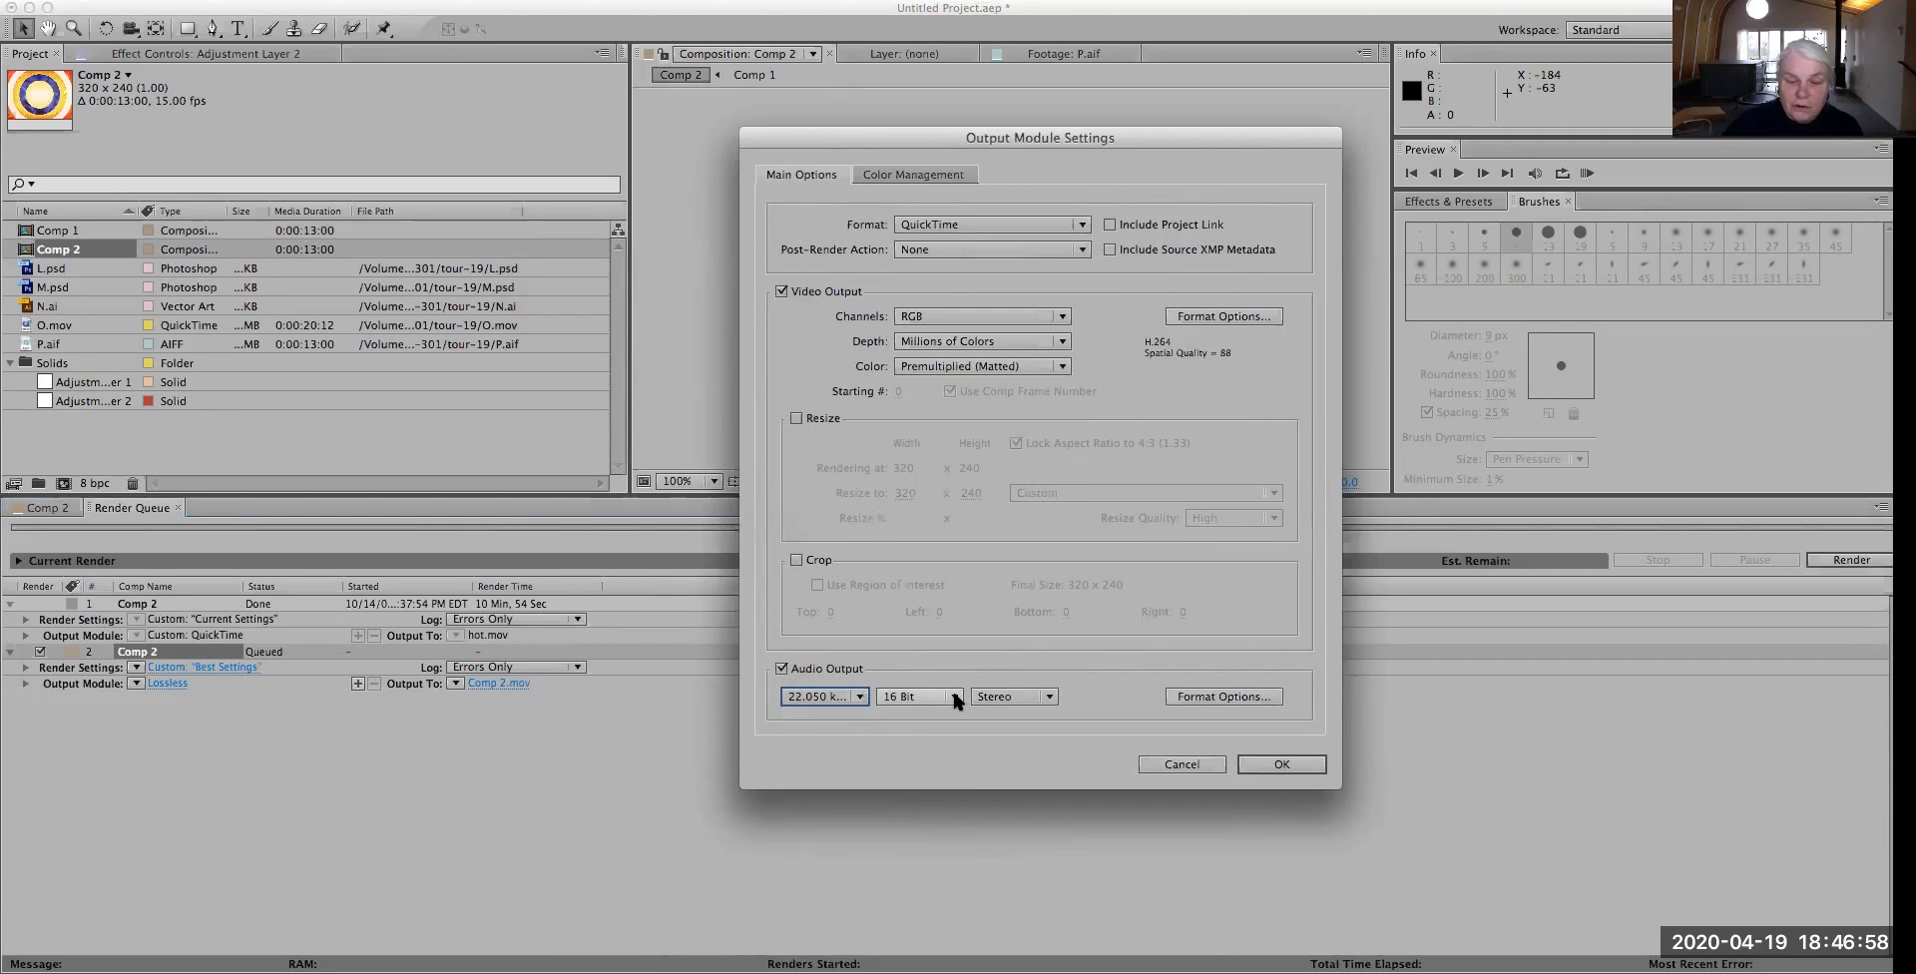
left_click(1051, 702)
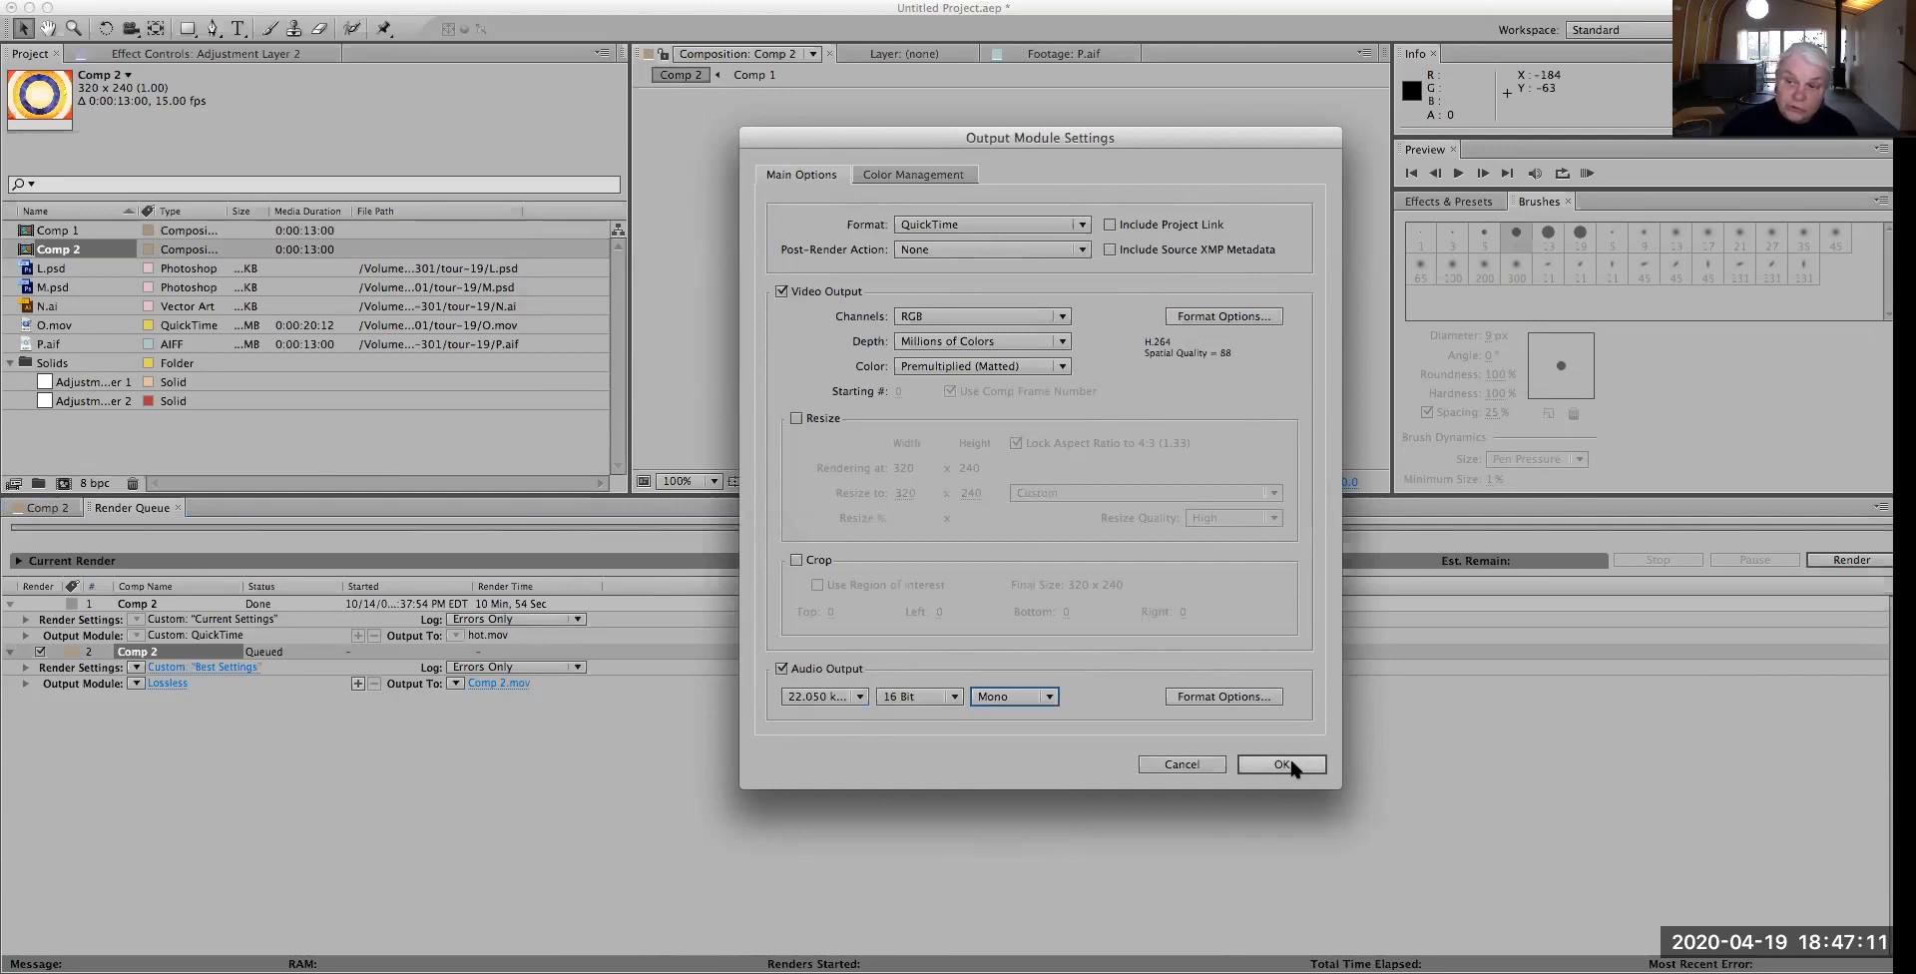
left_click(857, 697)
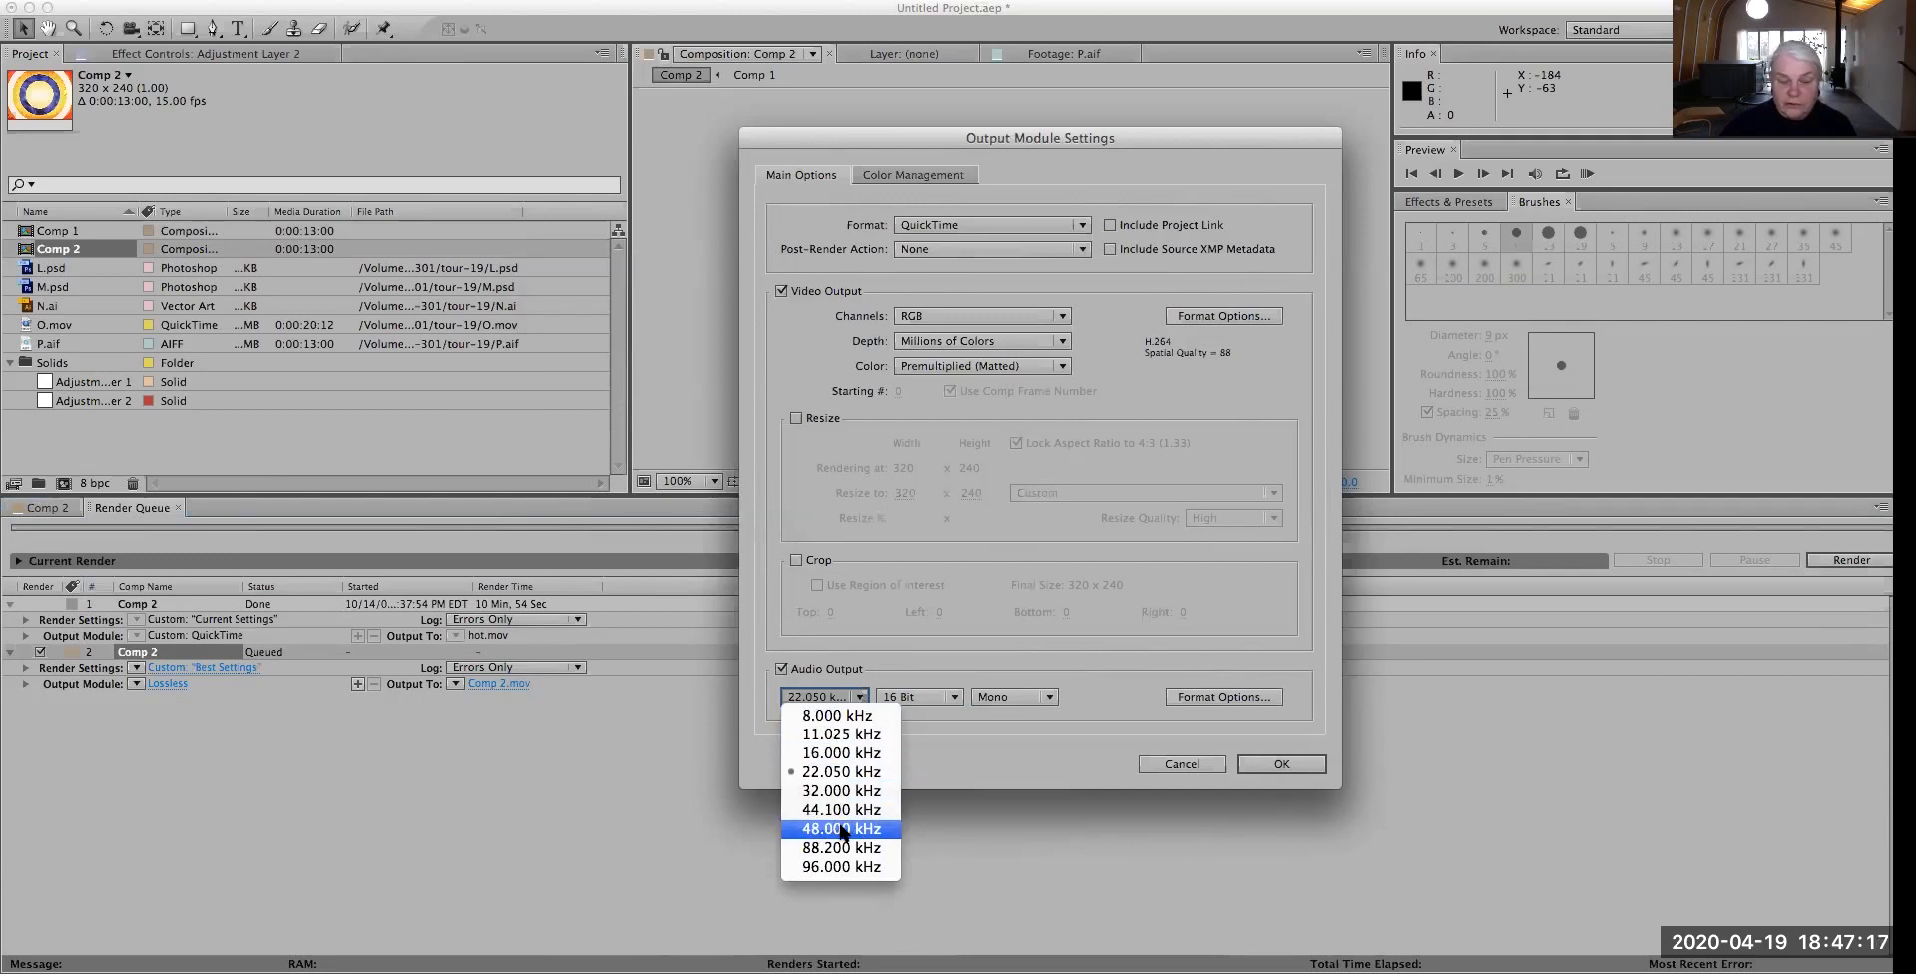
left_click(1041, 782)
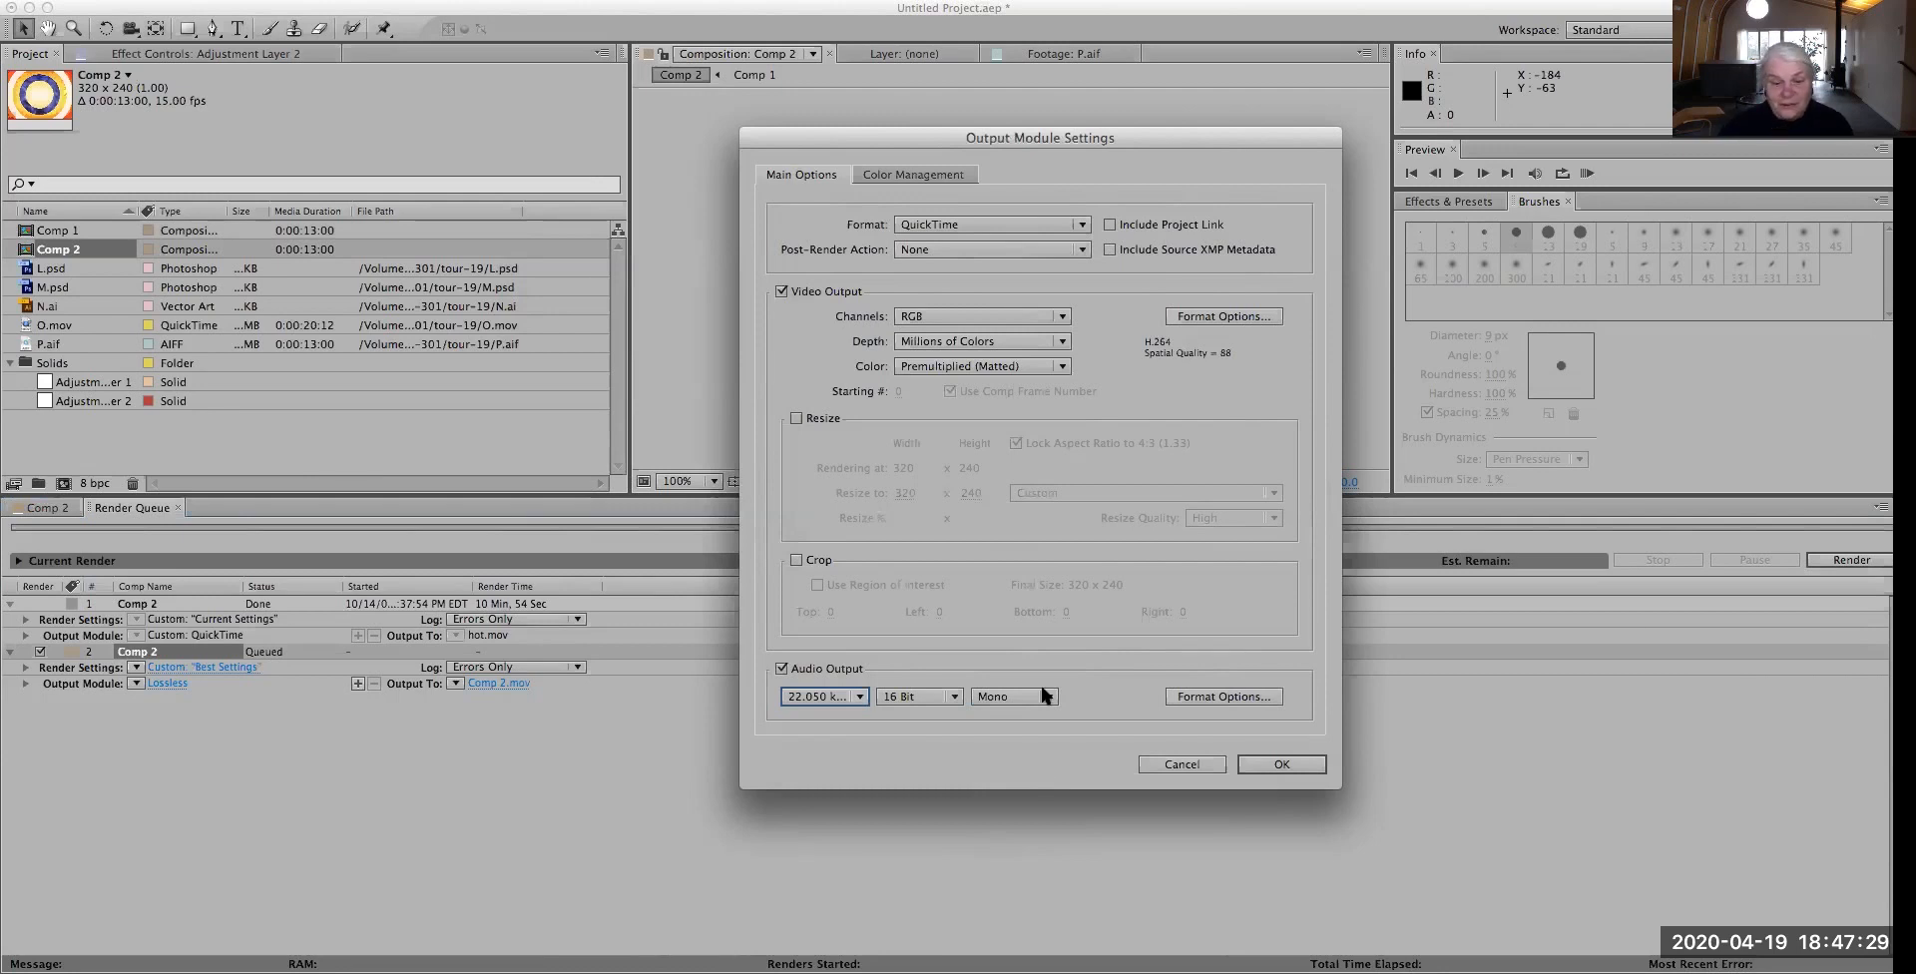
left_click(1280, 765)
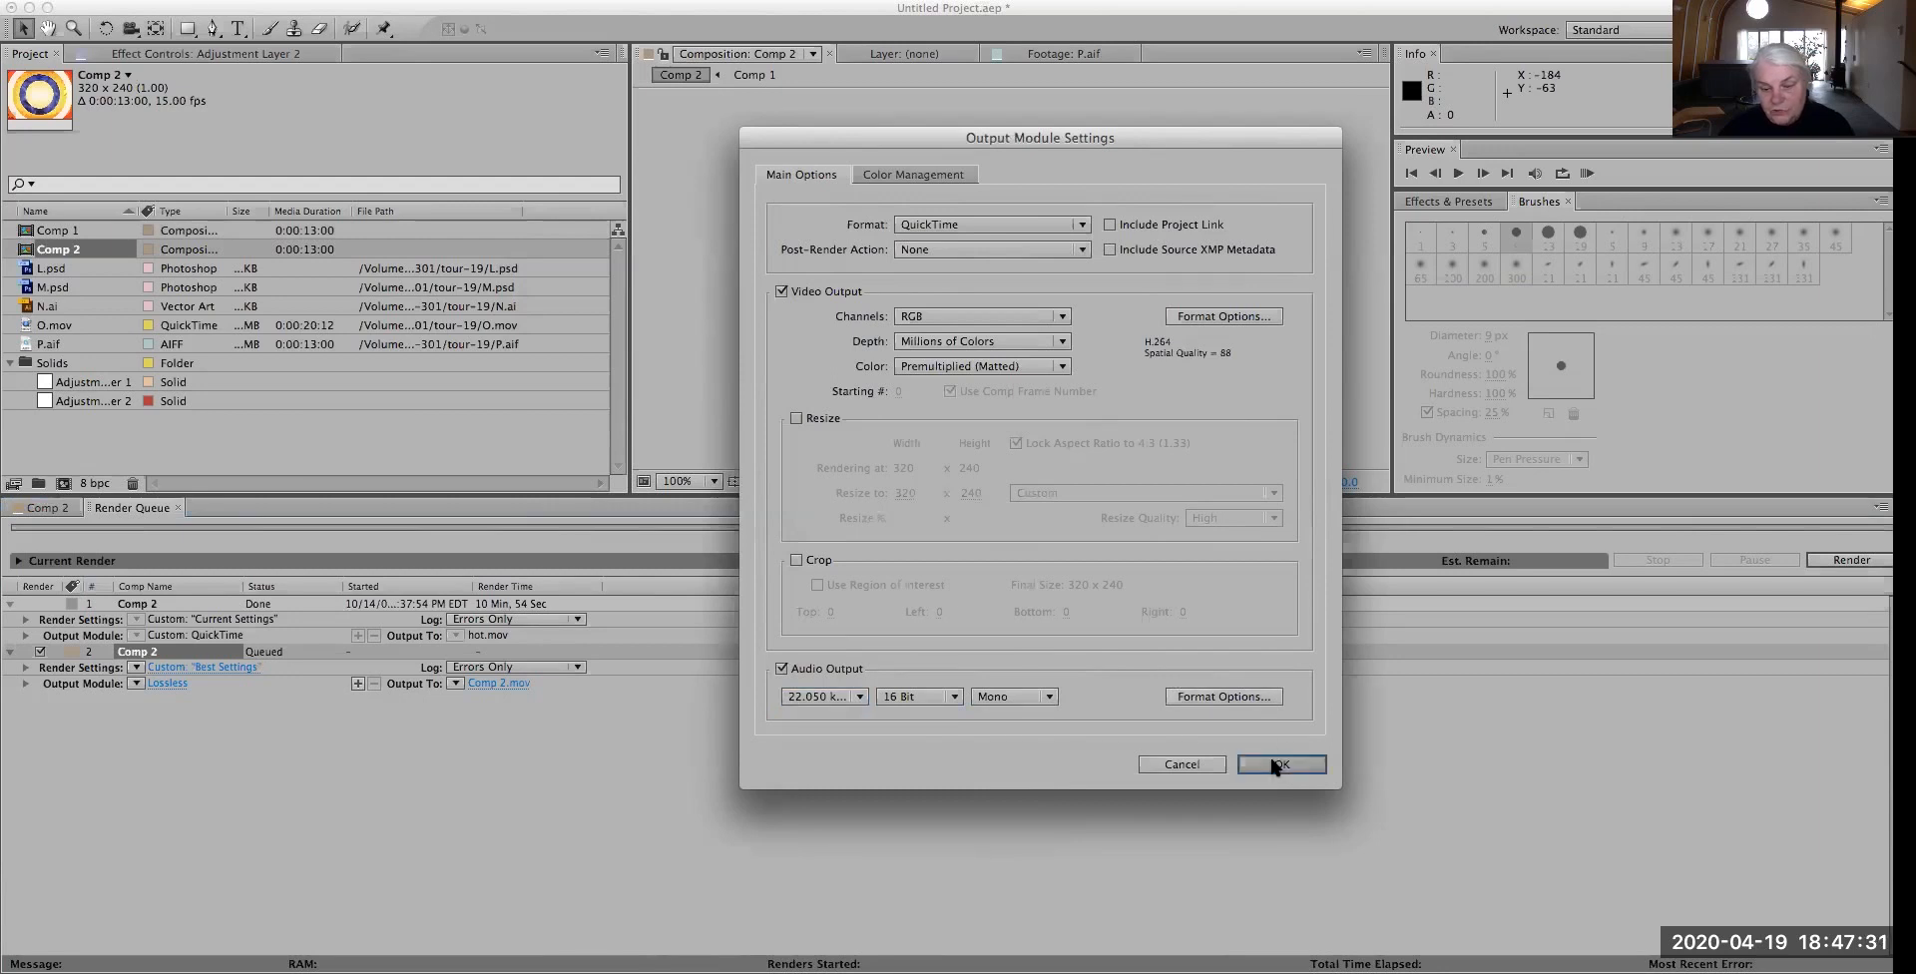
Set the output movie to save on the Desktop as Comp 2 in QuickTime (*.mov) format, and render the queue
left_click(512, 686)
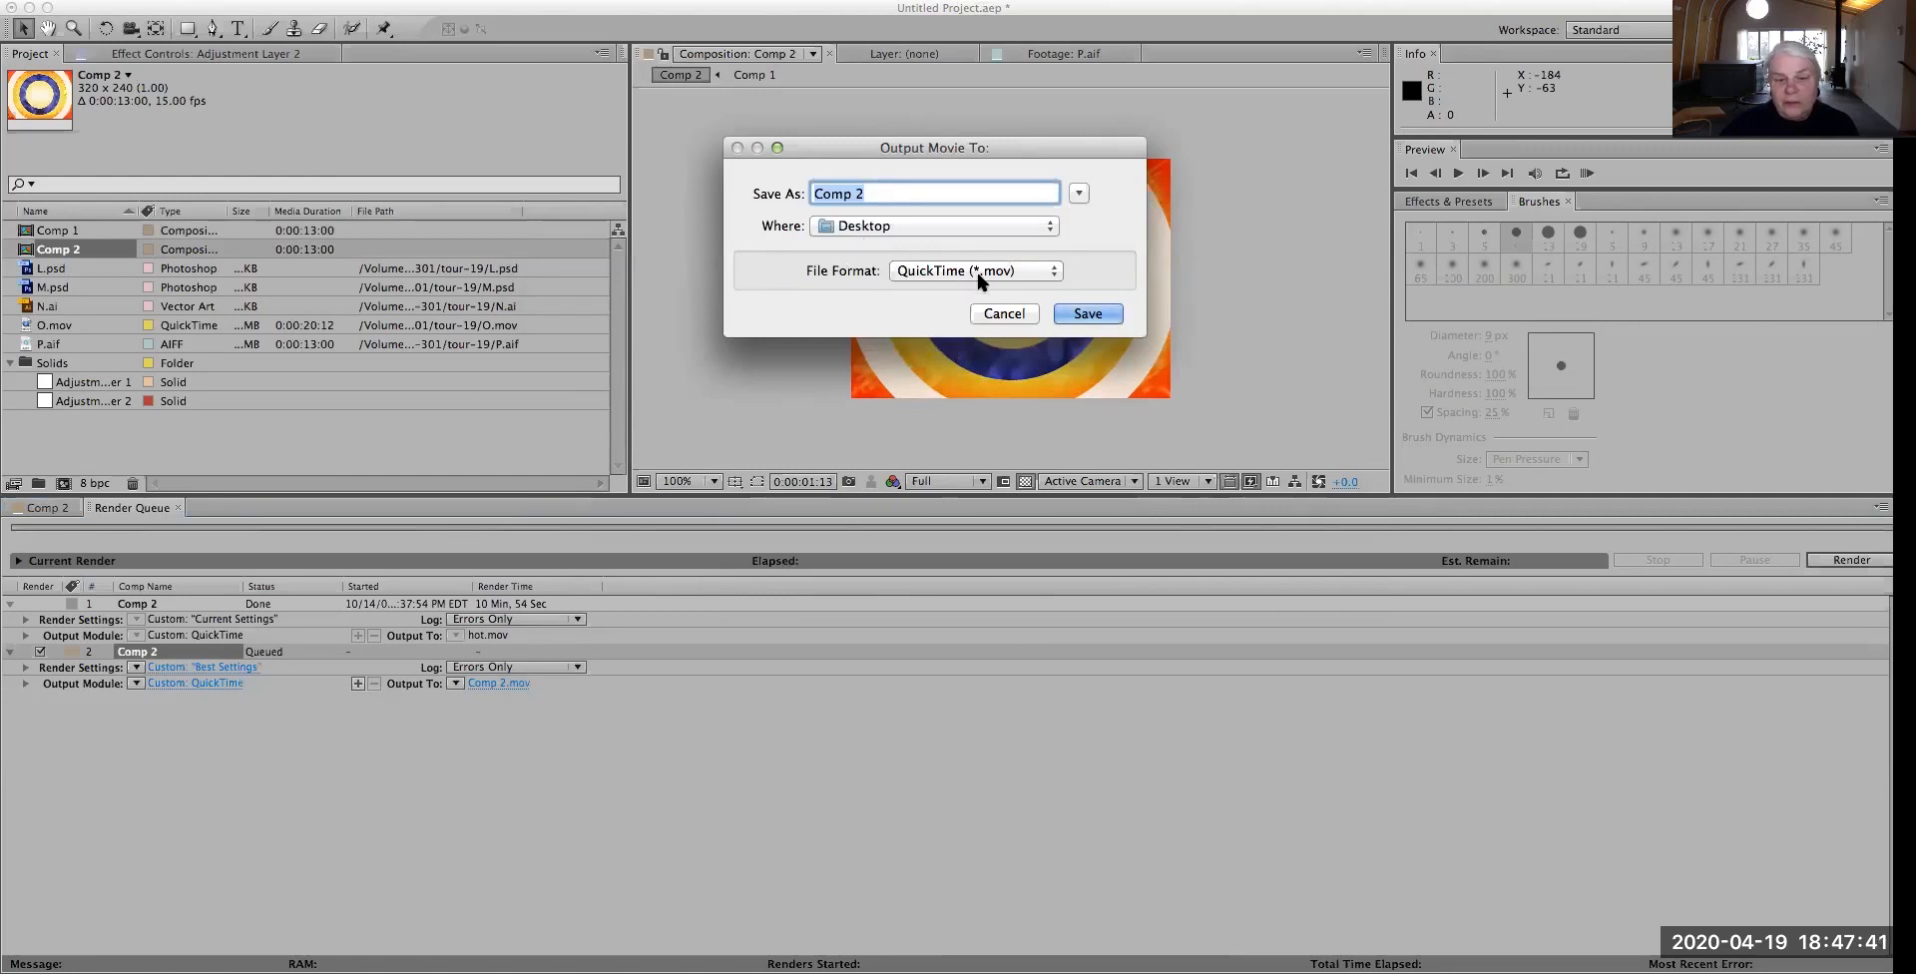
left_click(1055, 270)
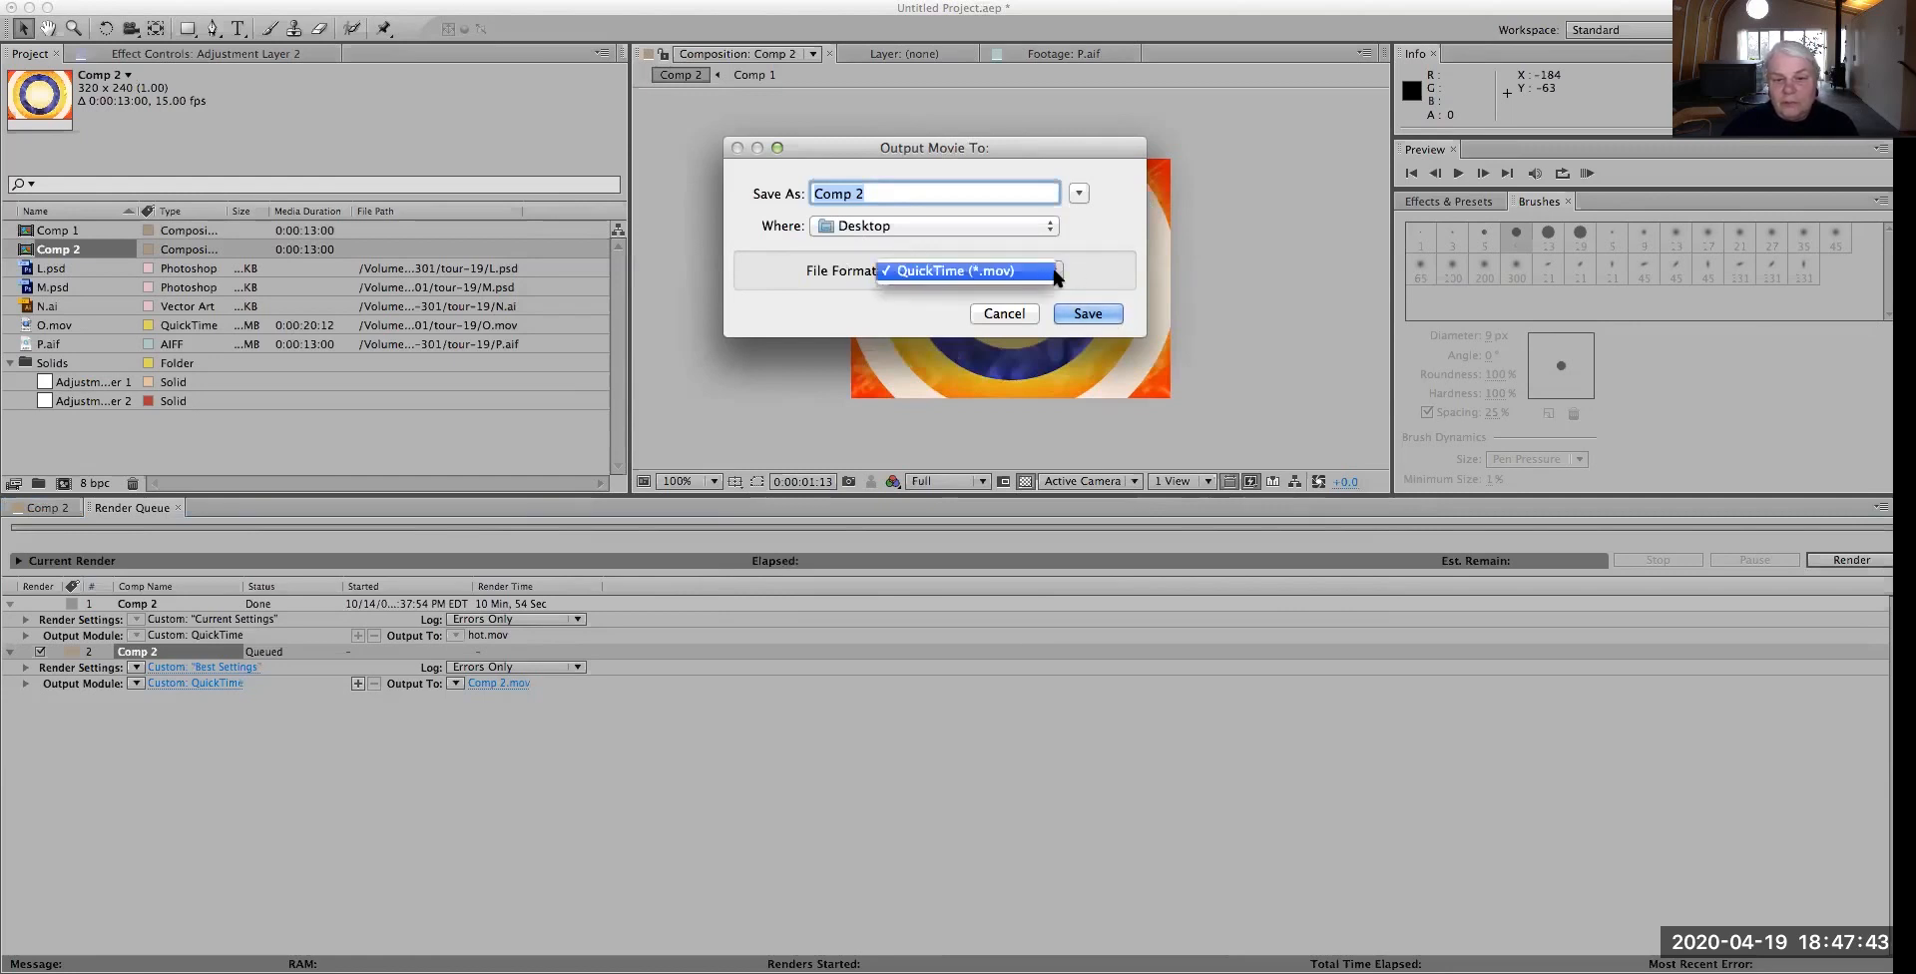
left_click(1048, 271)
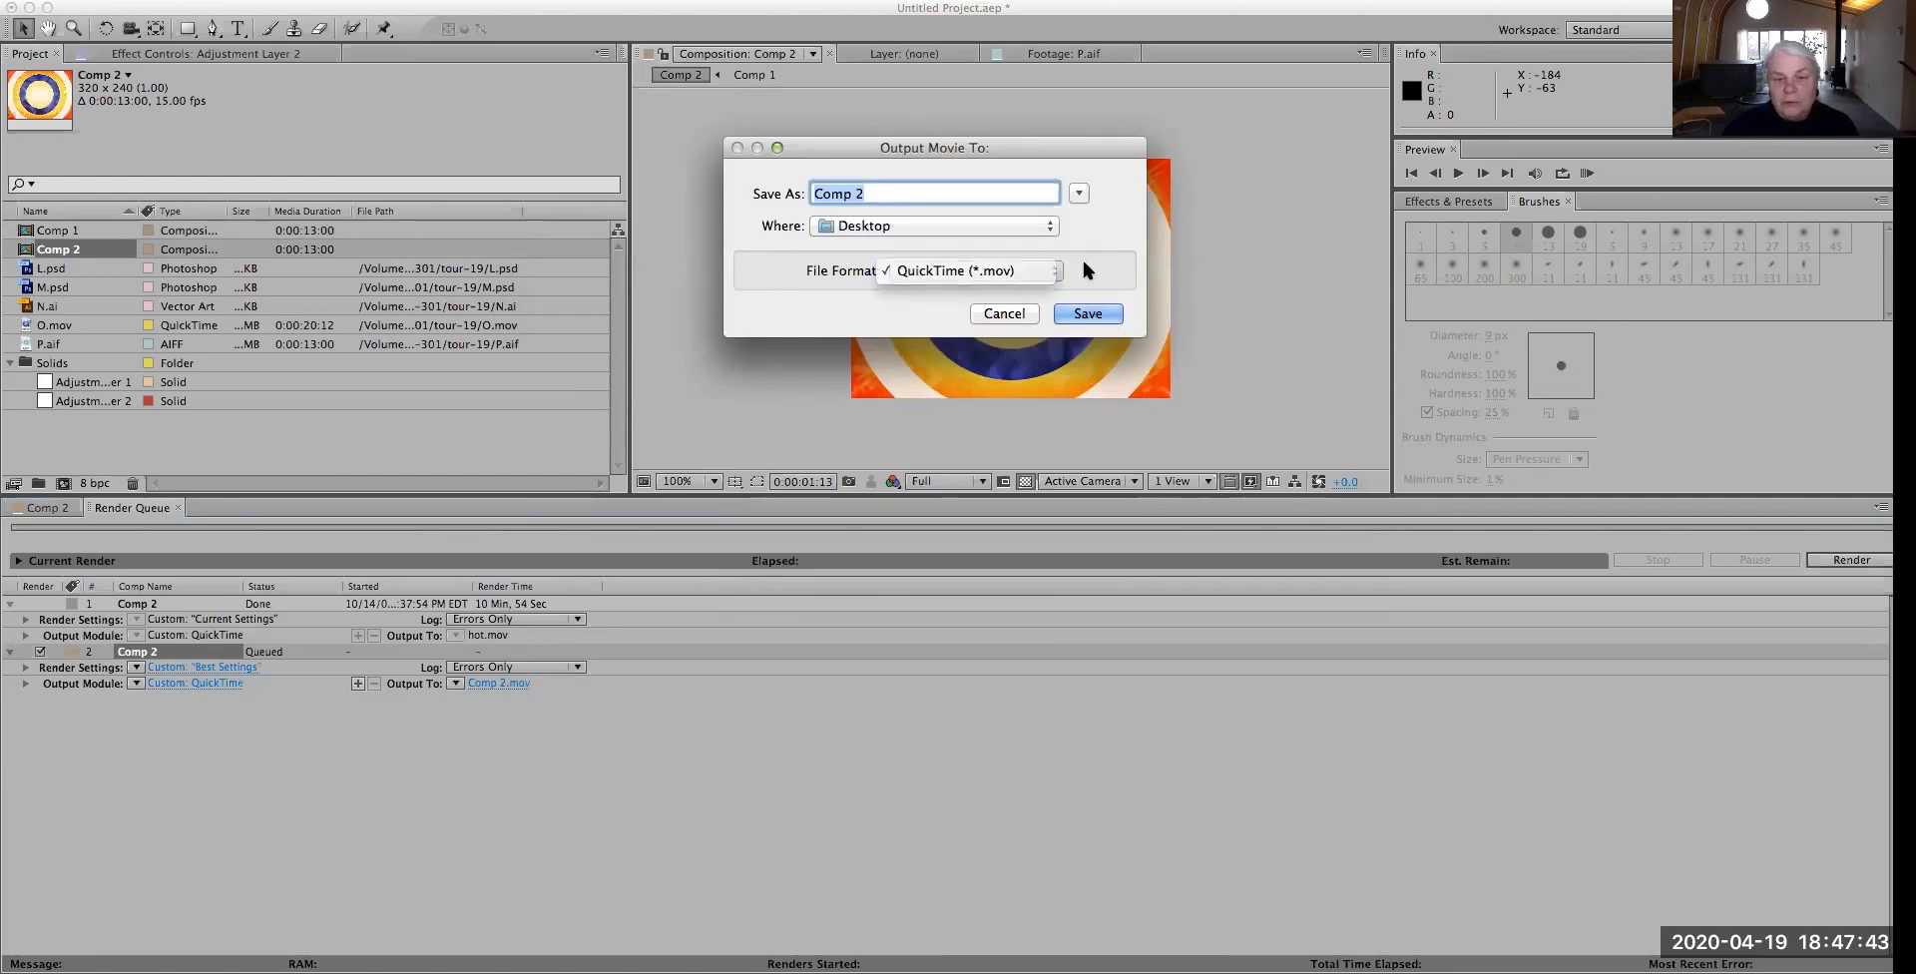
left_click(1090, 315)
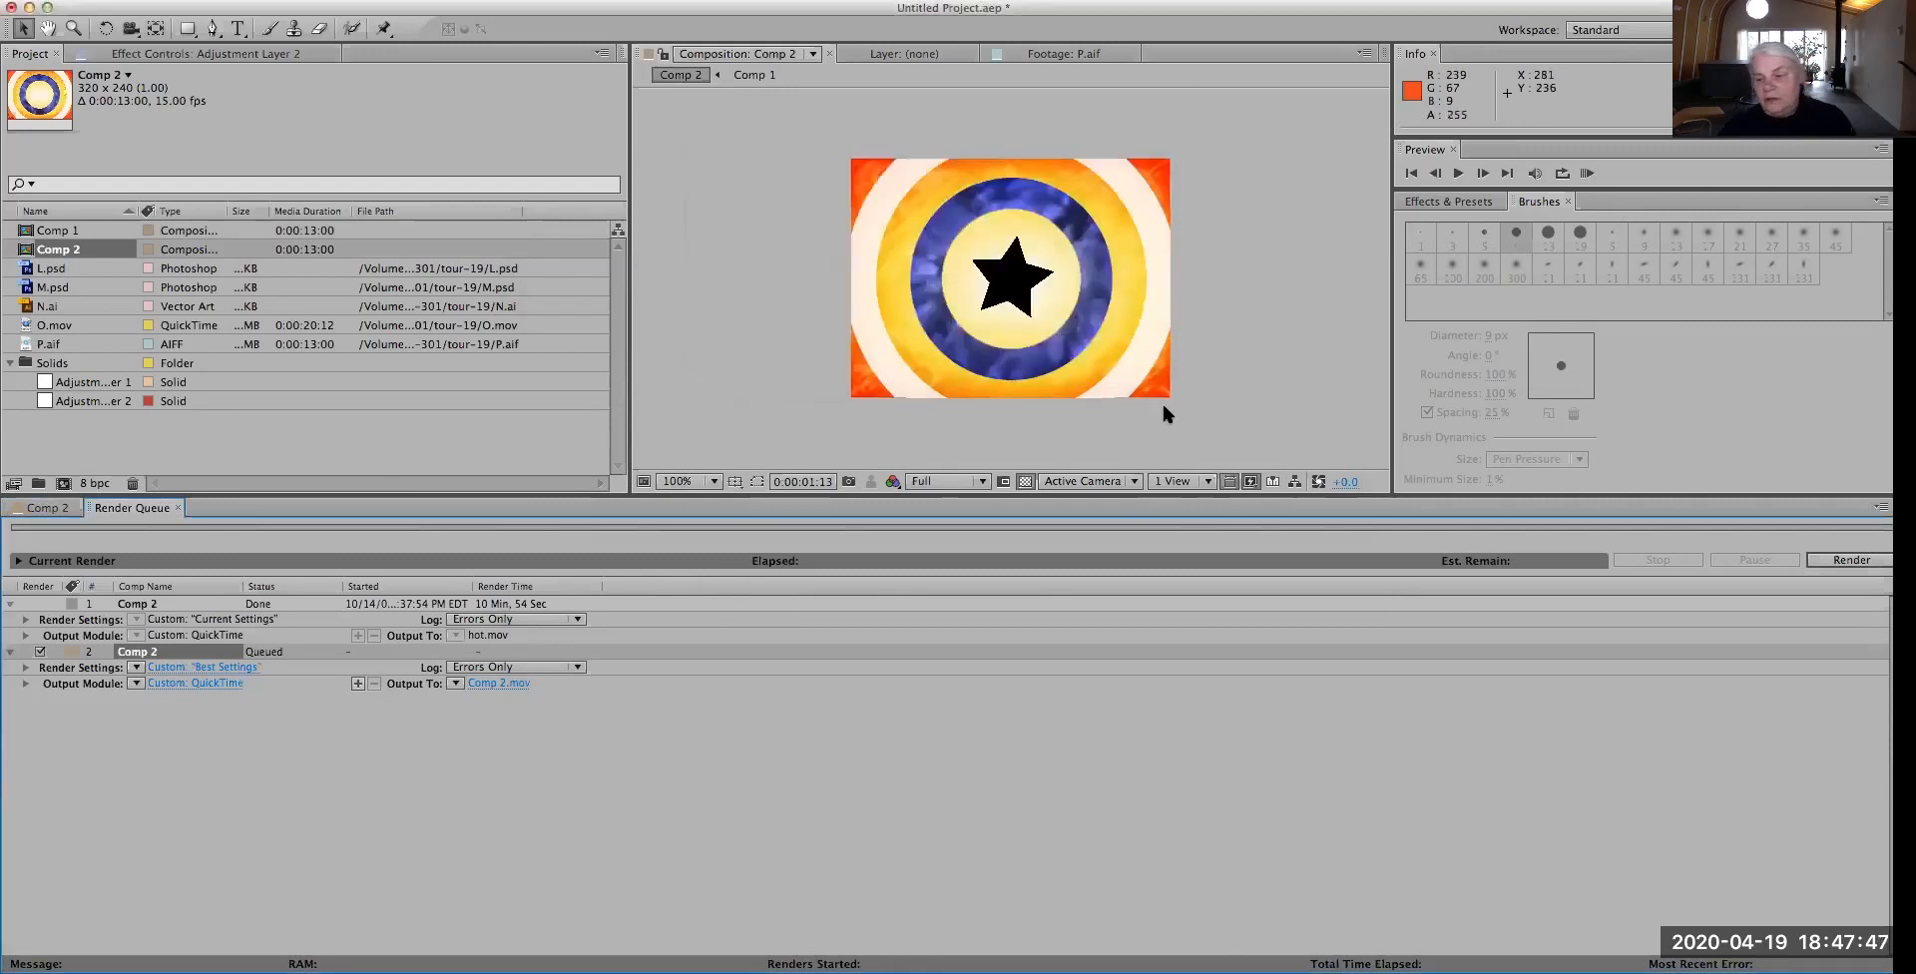
left_click(1842, 563)
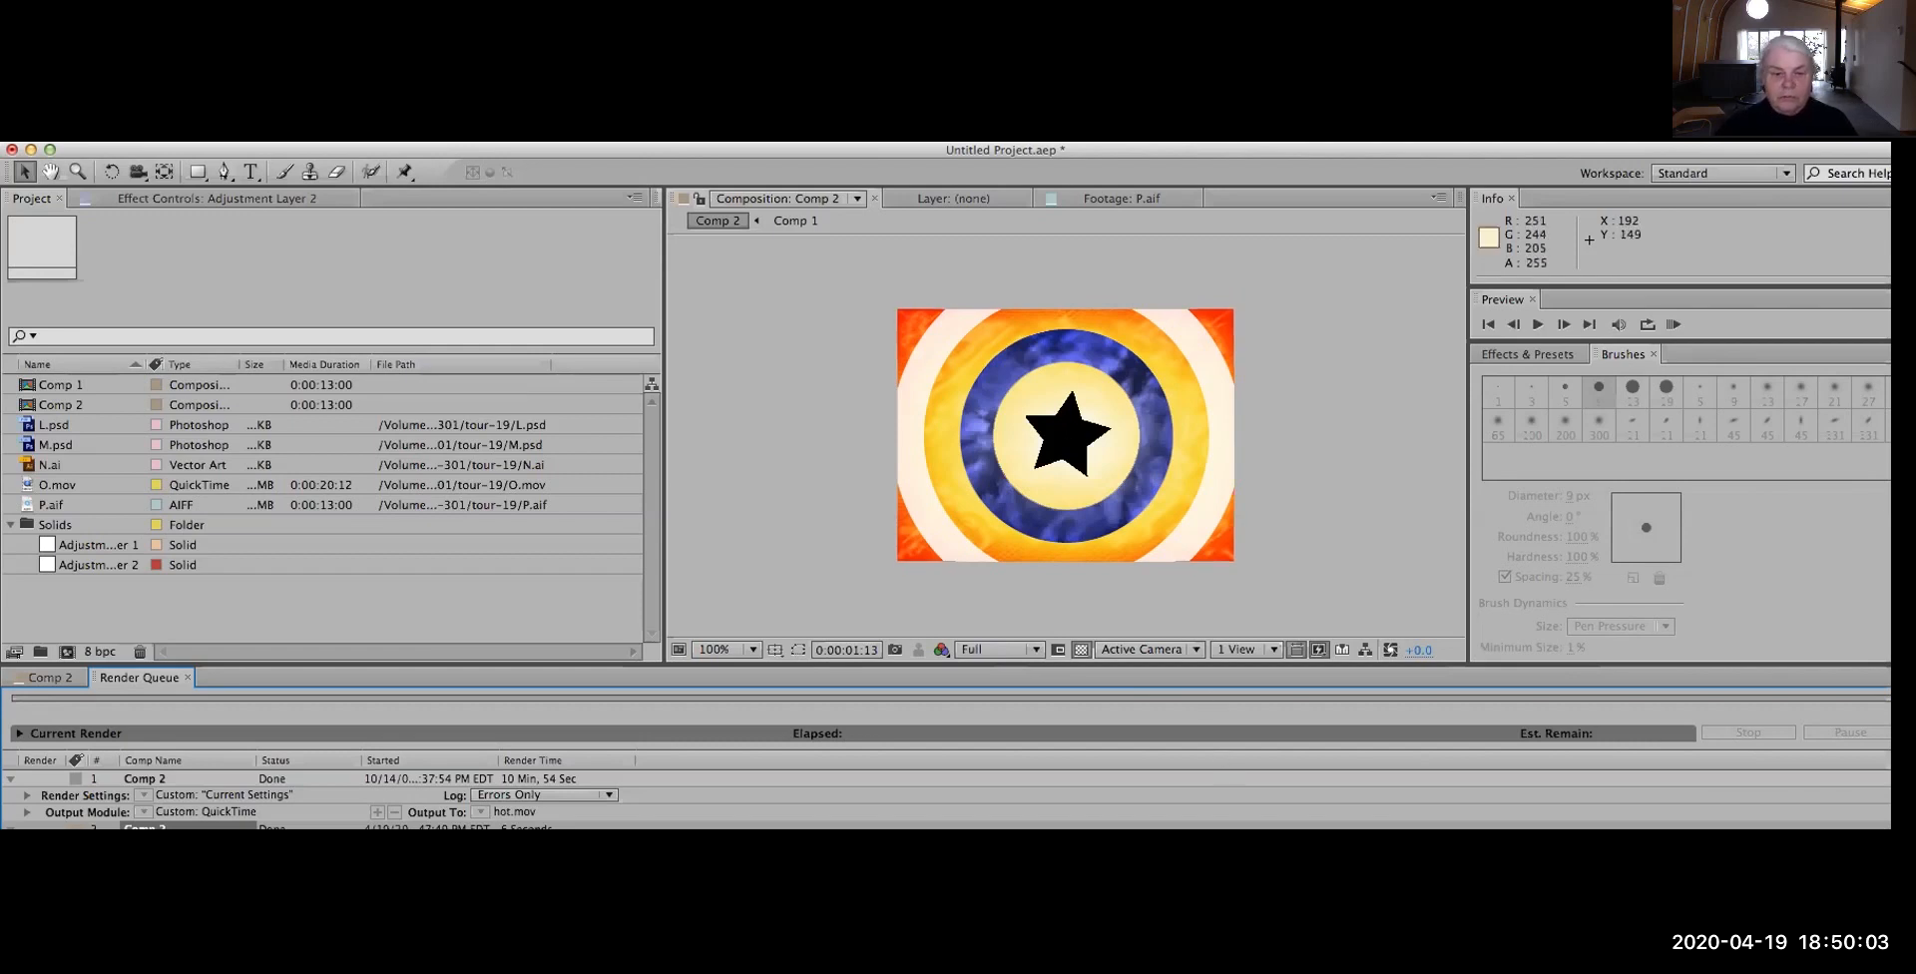
double_click(1104, 152)
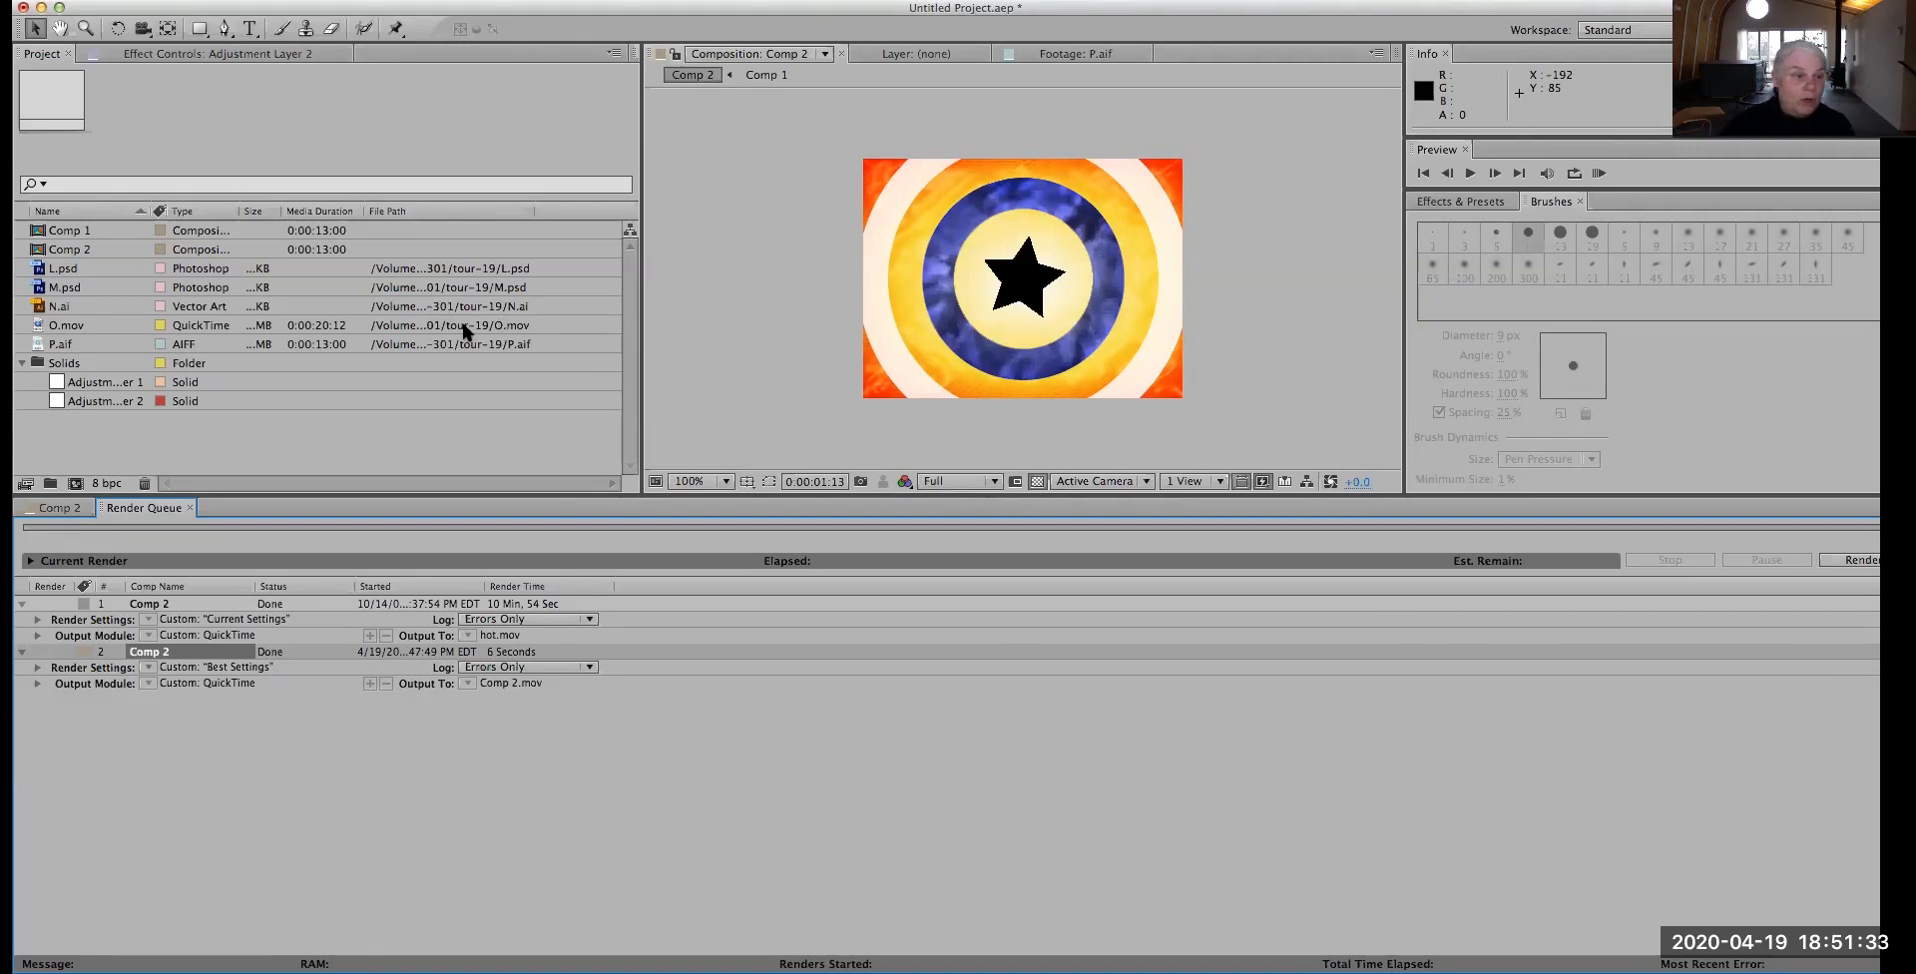
Open the O.mov footage for viewing and extend its visible time range to the clip's full duration
left_click(77, 332)
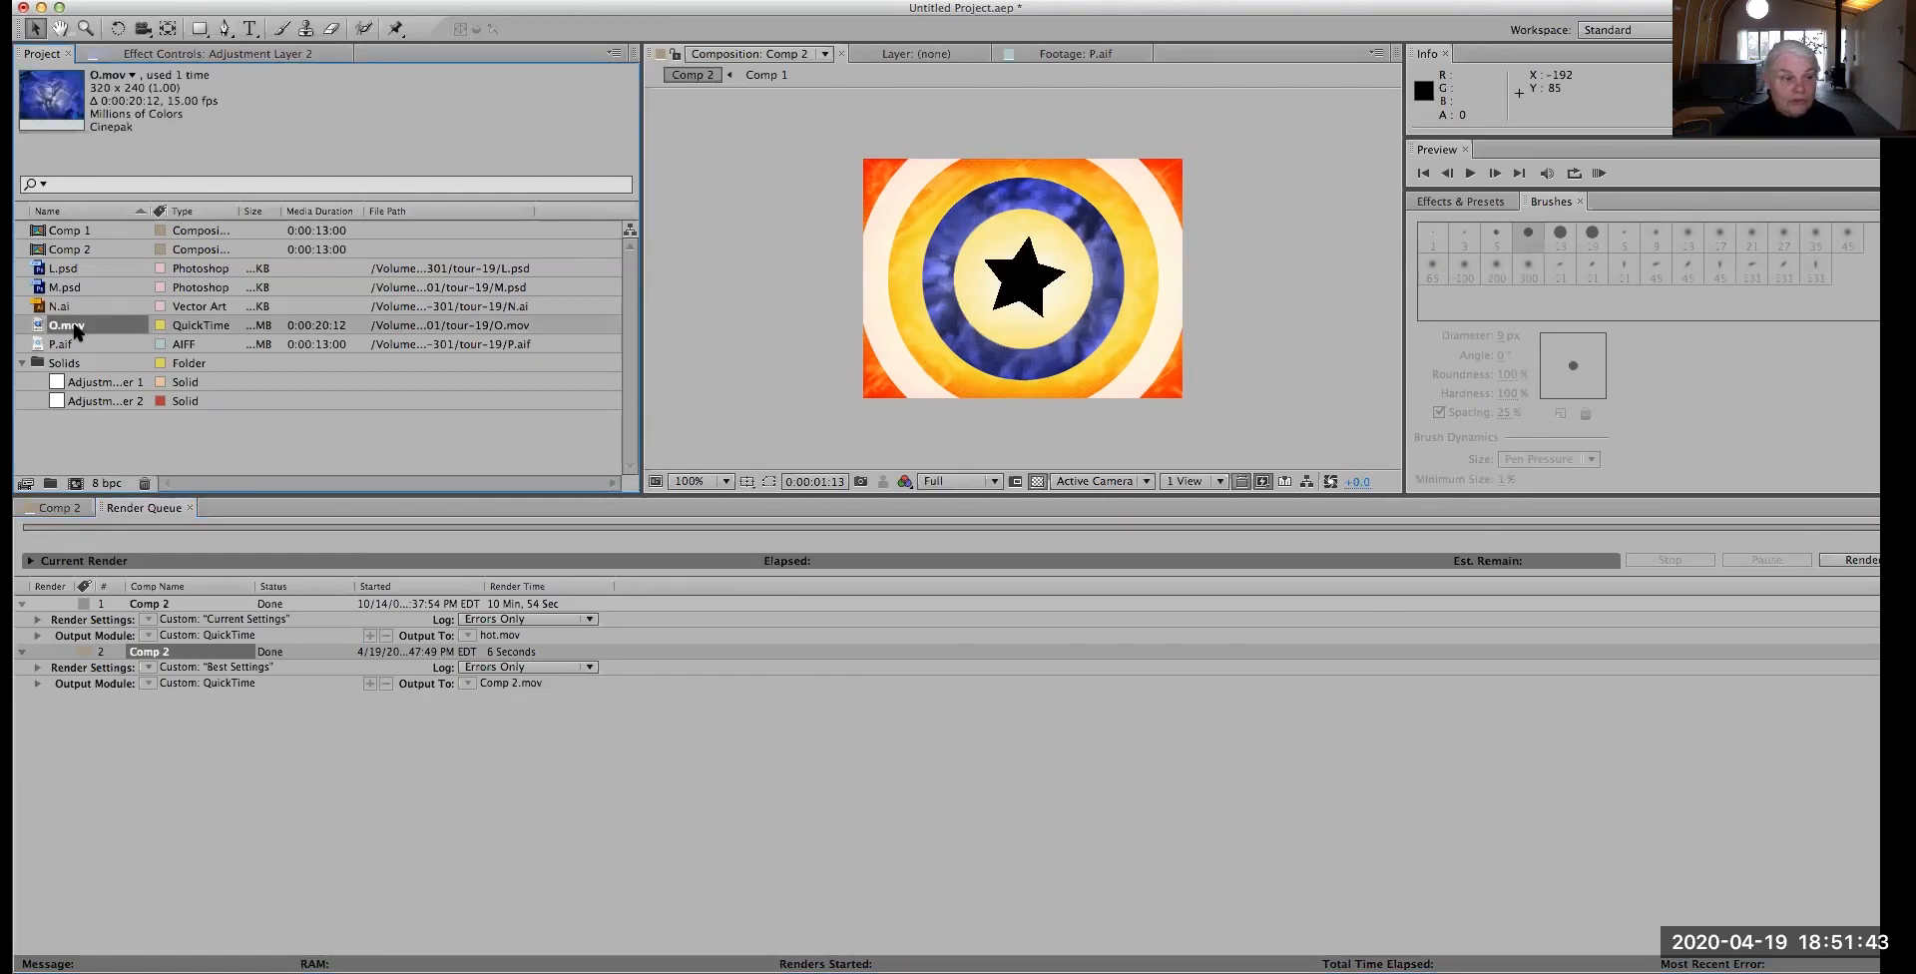
double_click(76, 332)
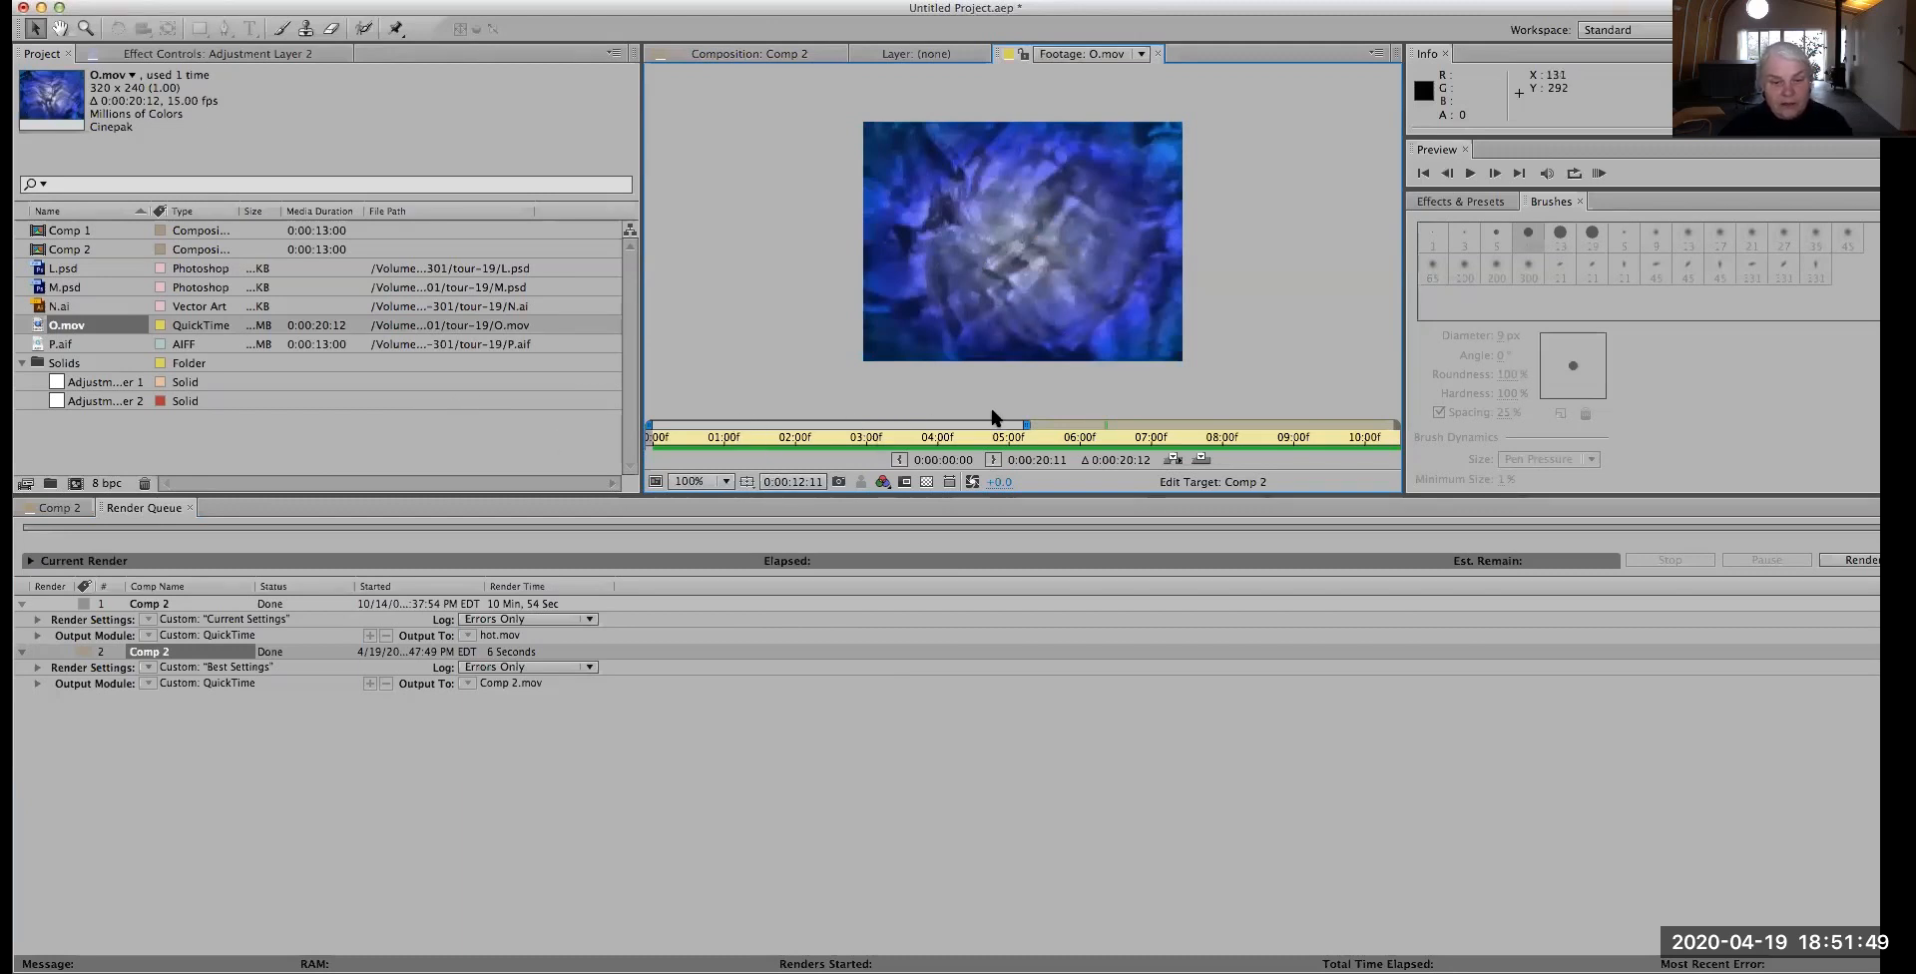
left_click_drag(1026, 424, 1478, 439)
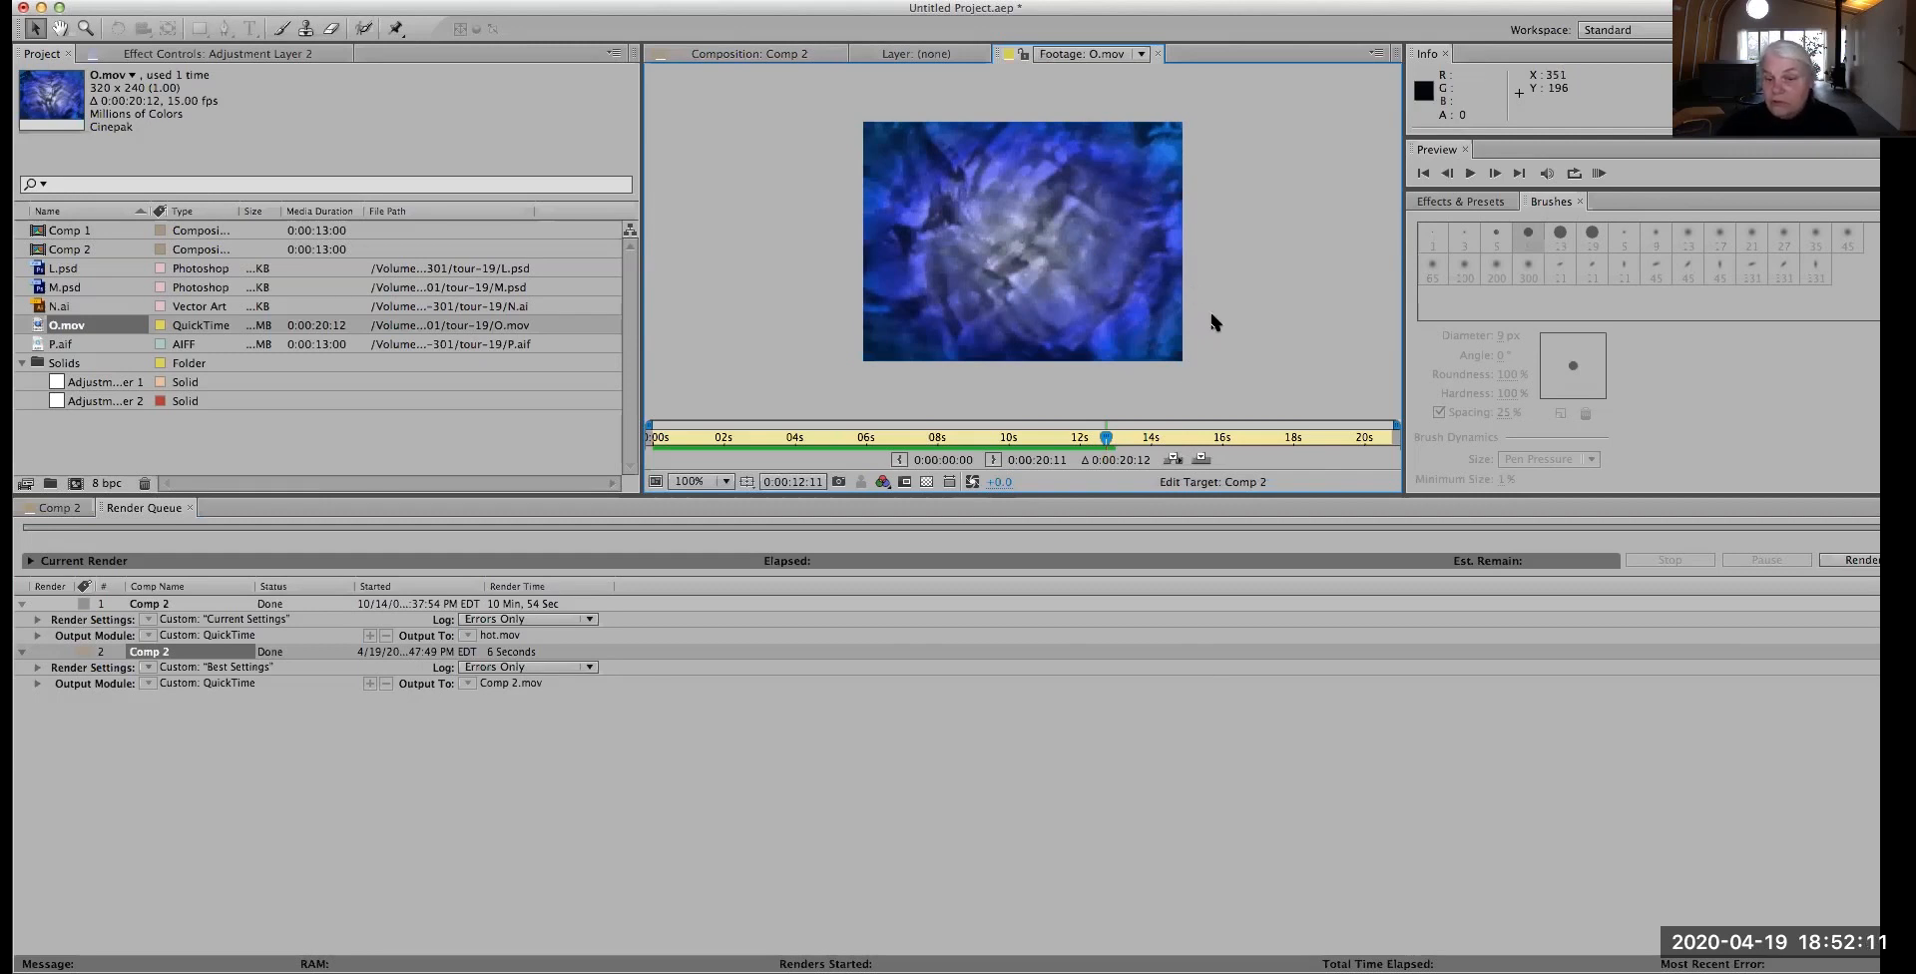
Trim the O.mov footage by setting its out point at 0:00:13:03
left_click(1134, 440)
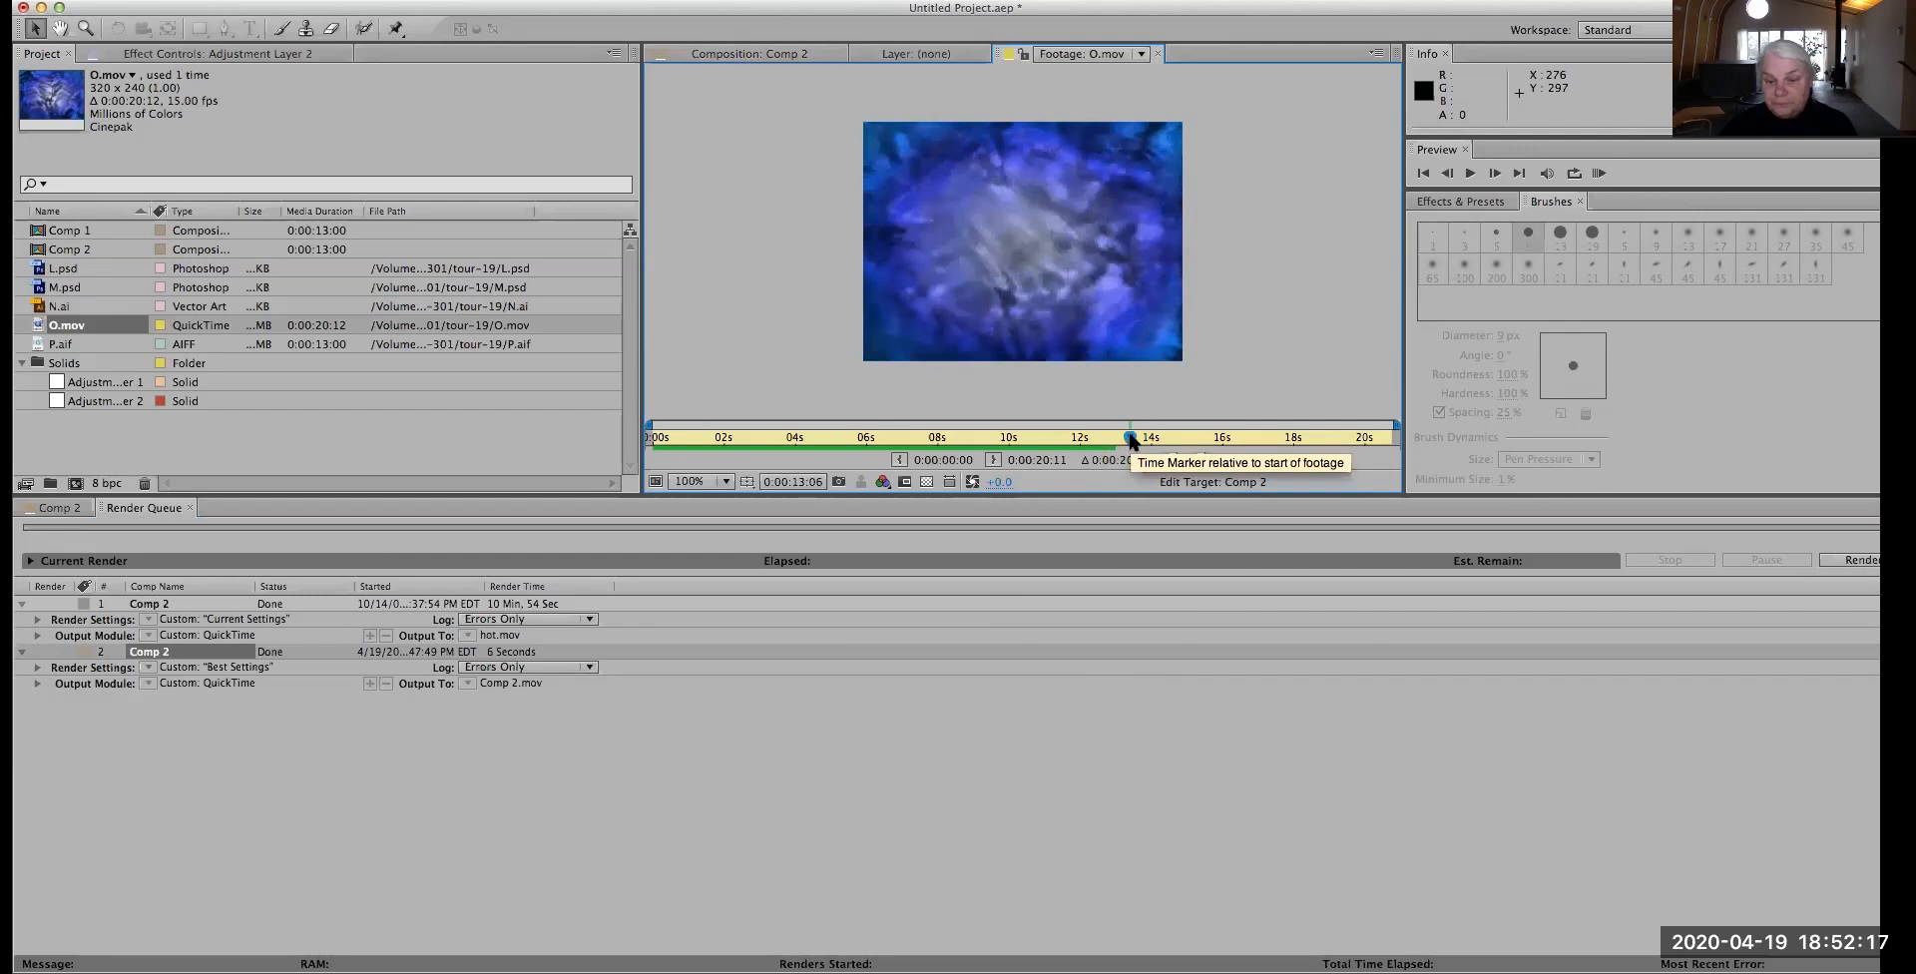
left_click(1117, 436)
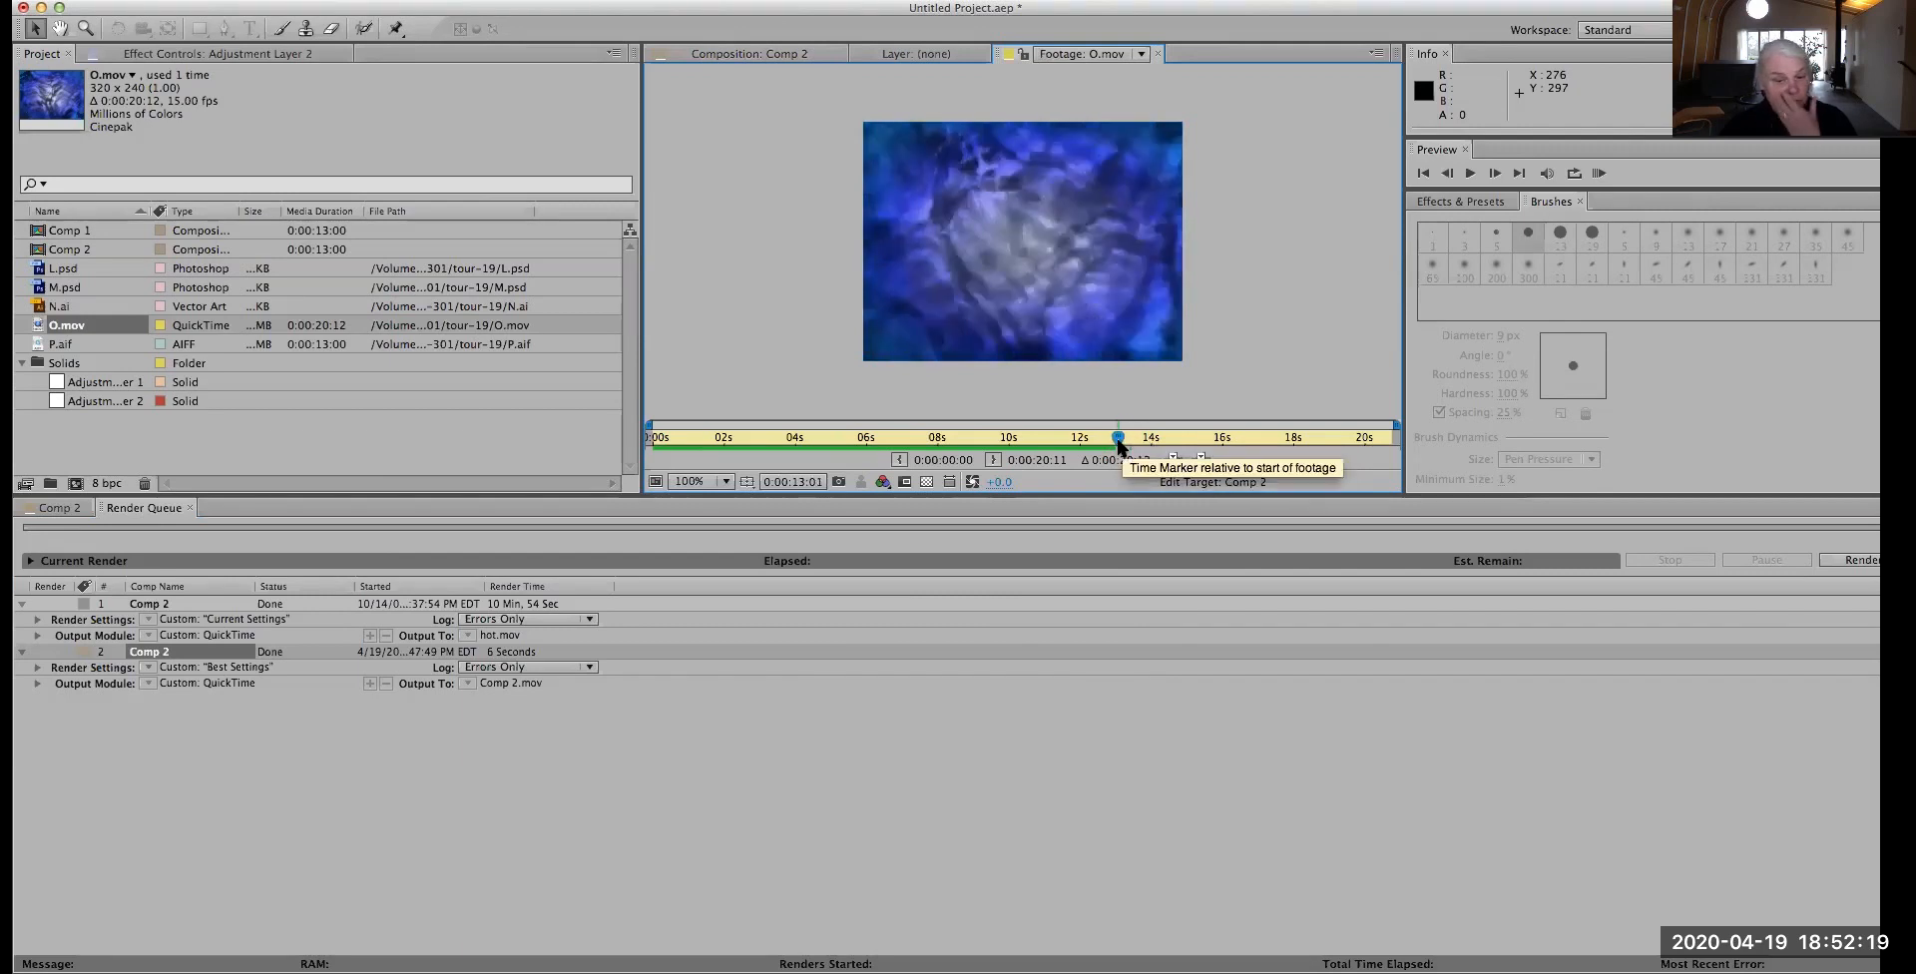
left_click_drag(1118, 436, 1123, 439)
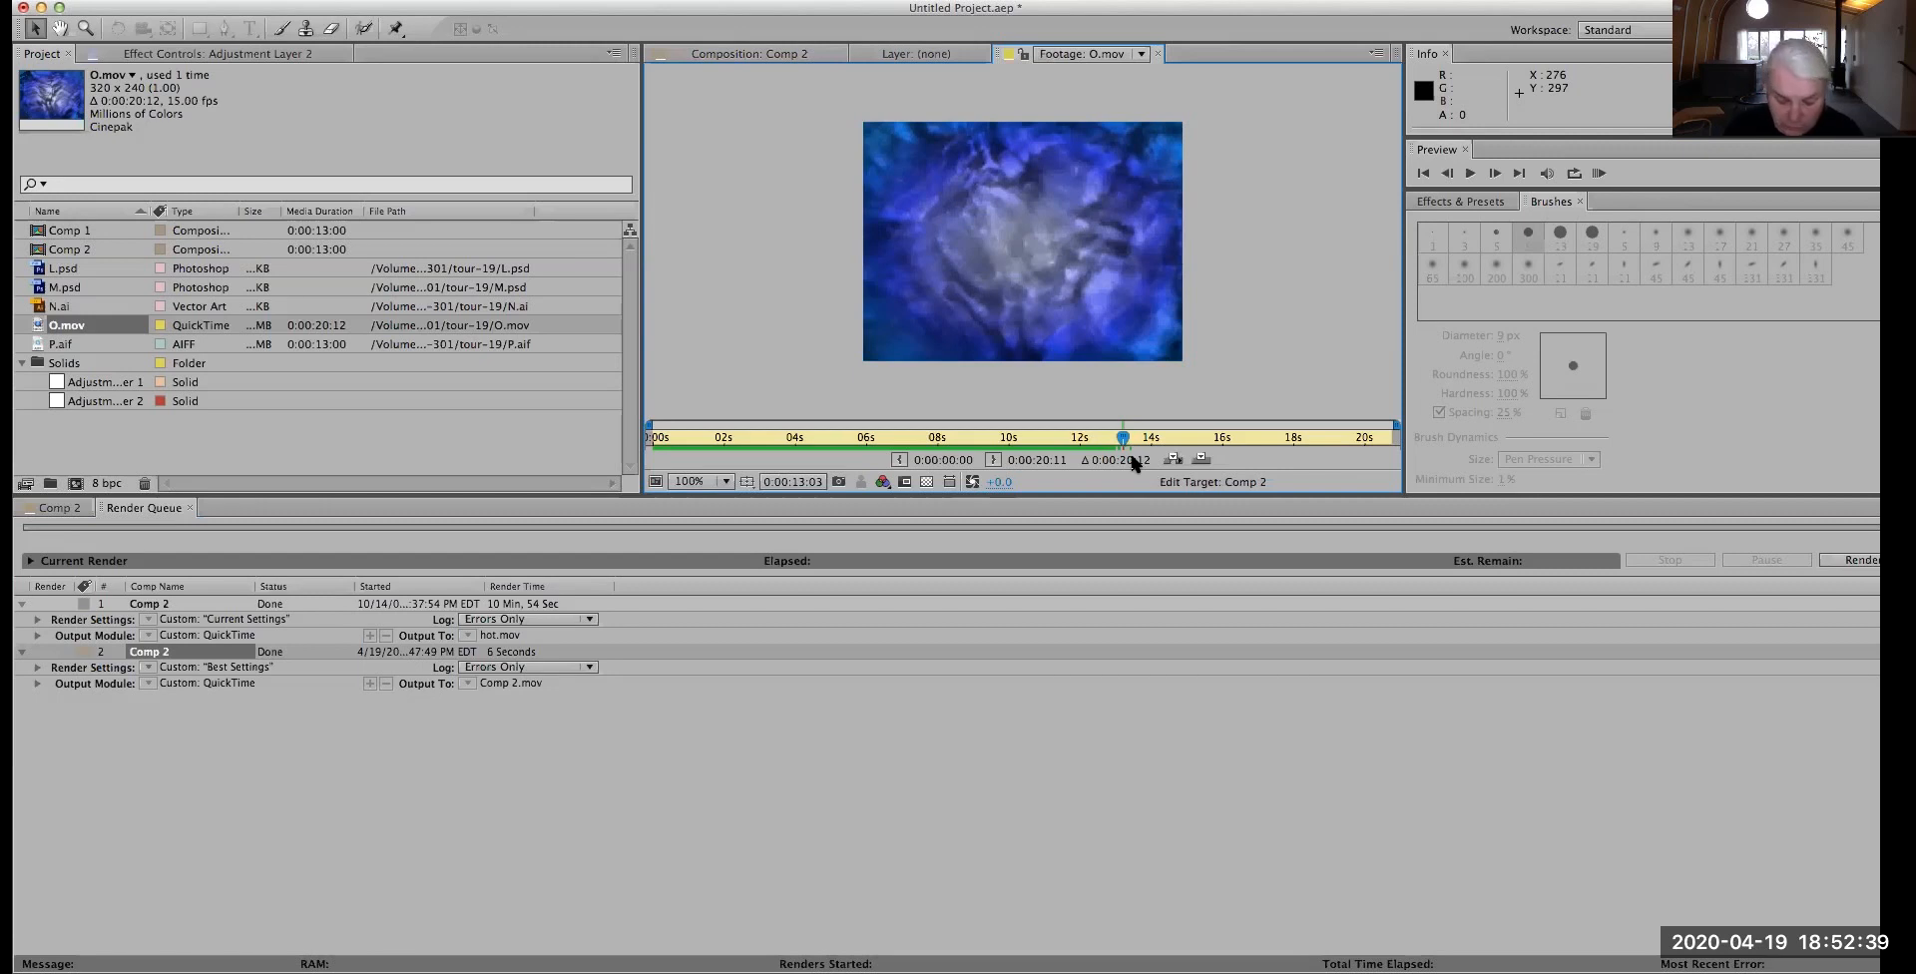
key("alt+bracketright")
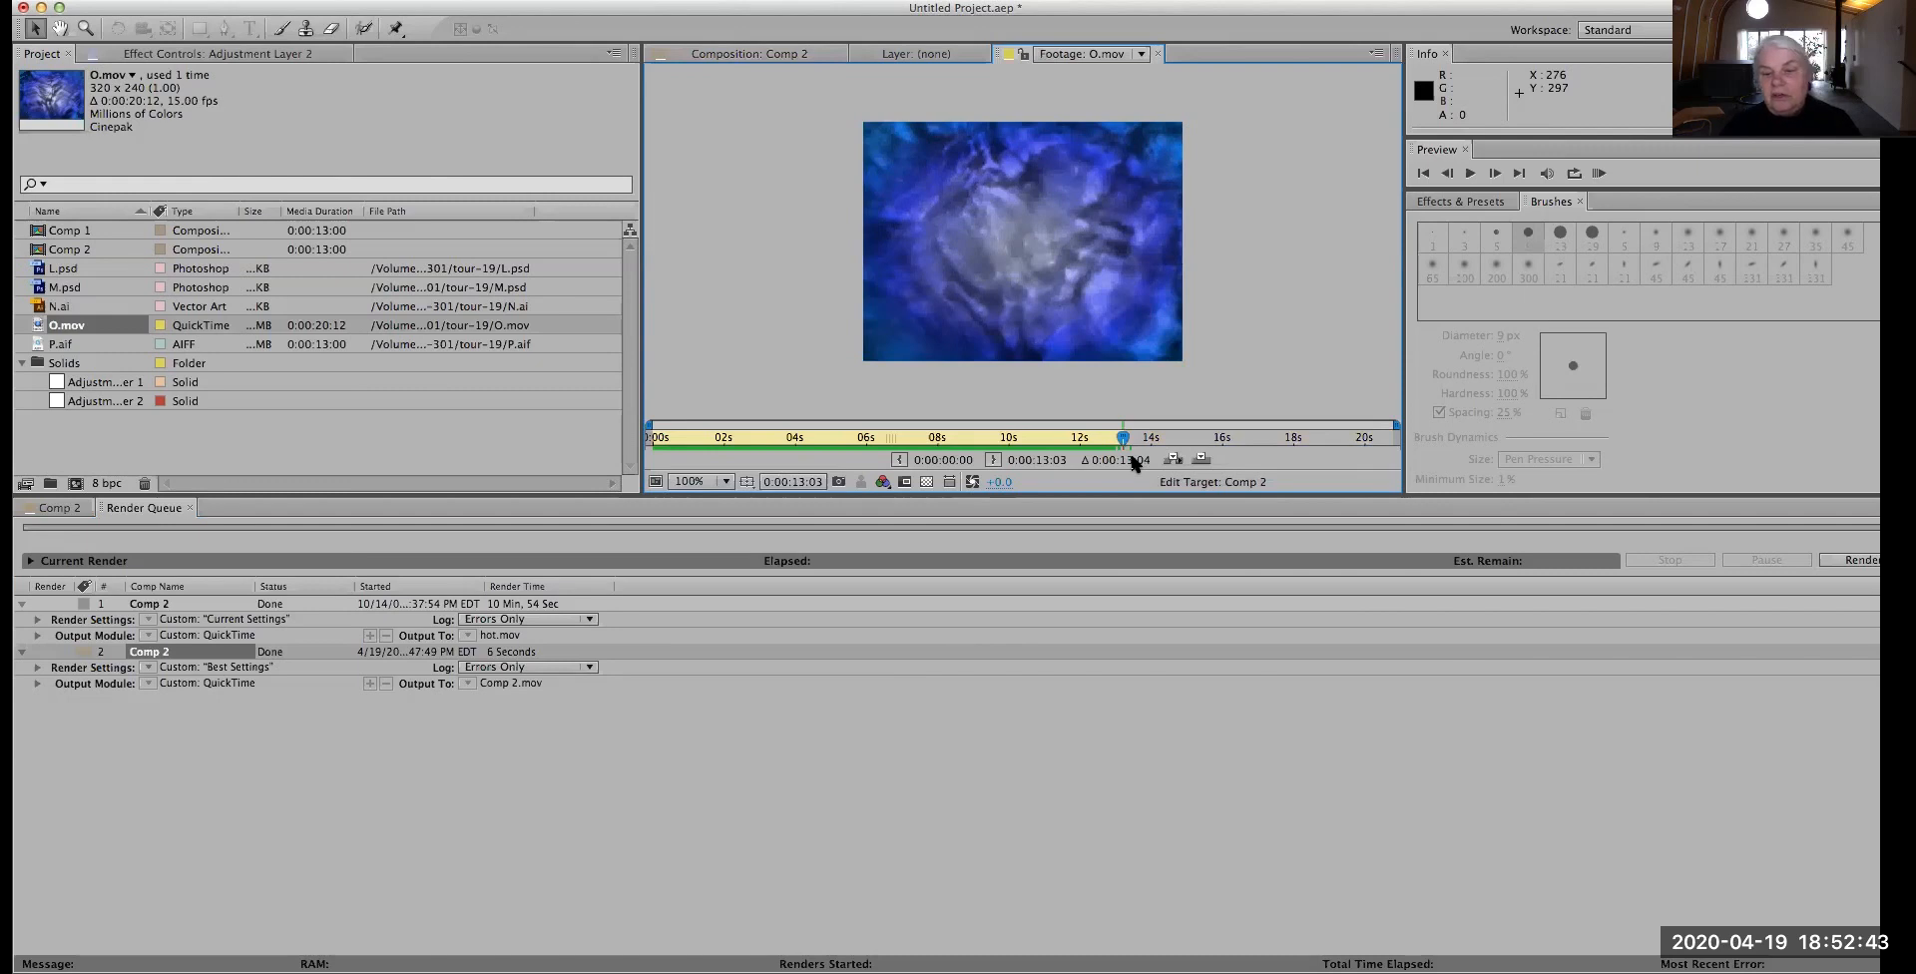
left_click_drag(1124, 445, 1179, 458)
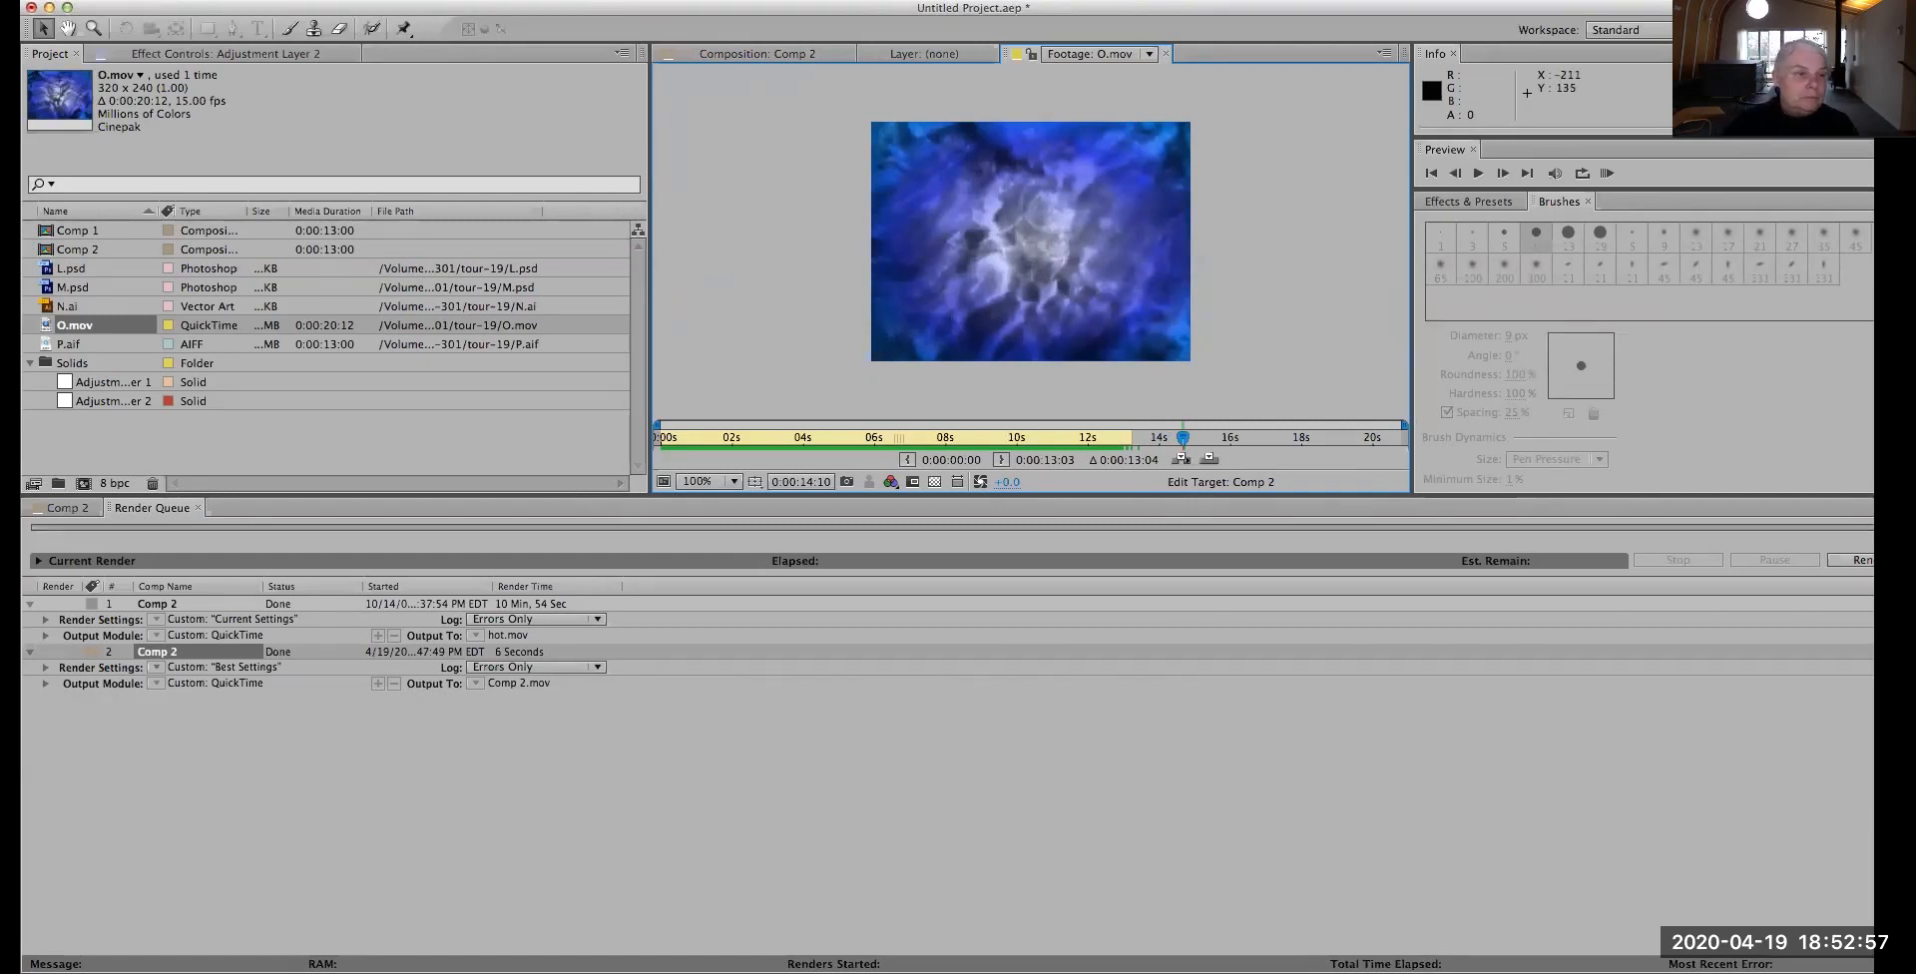
left_click(175, 2)
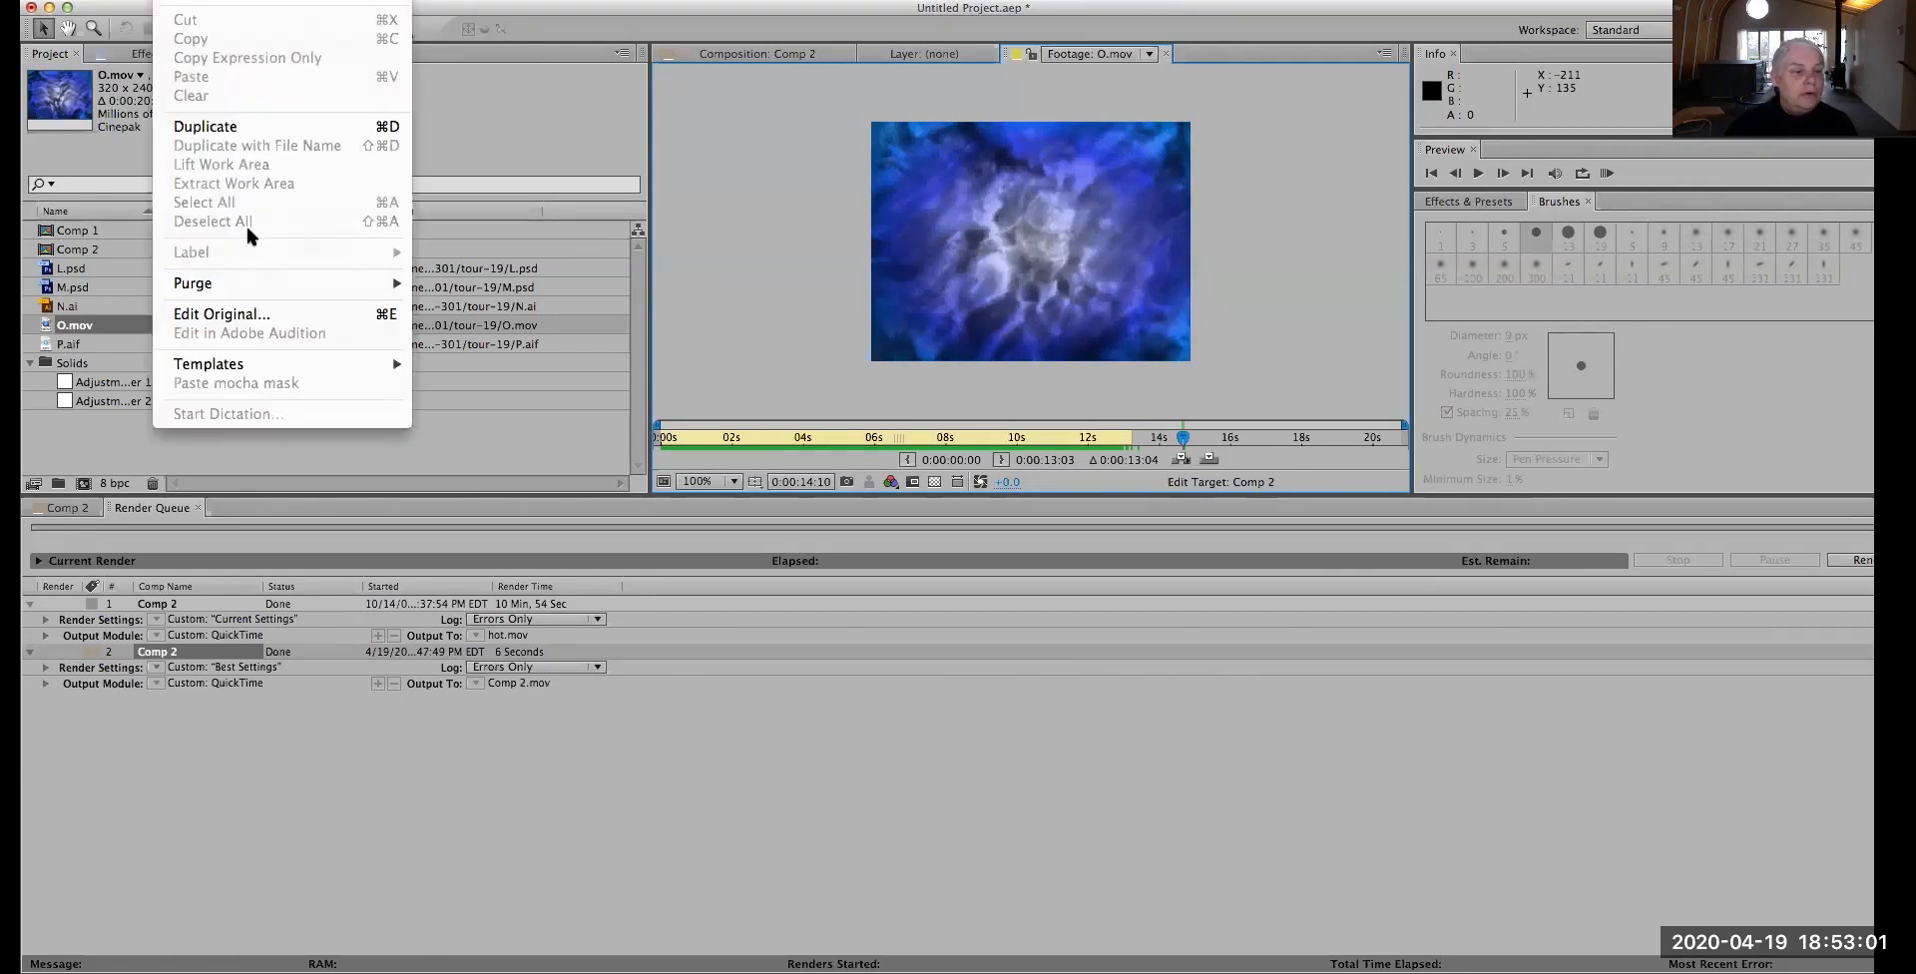
mouse_move(254, 284)
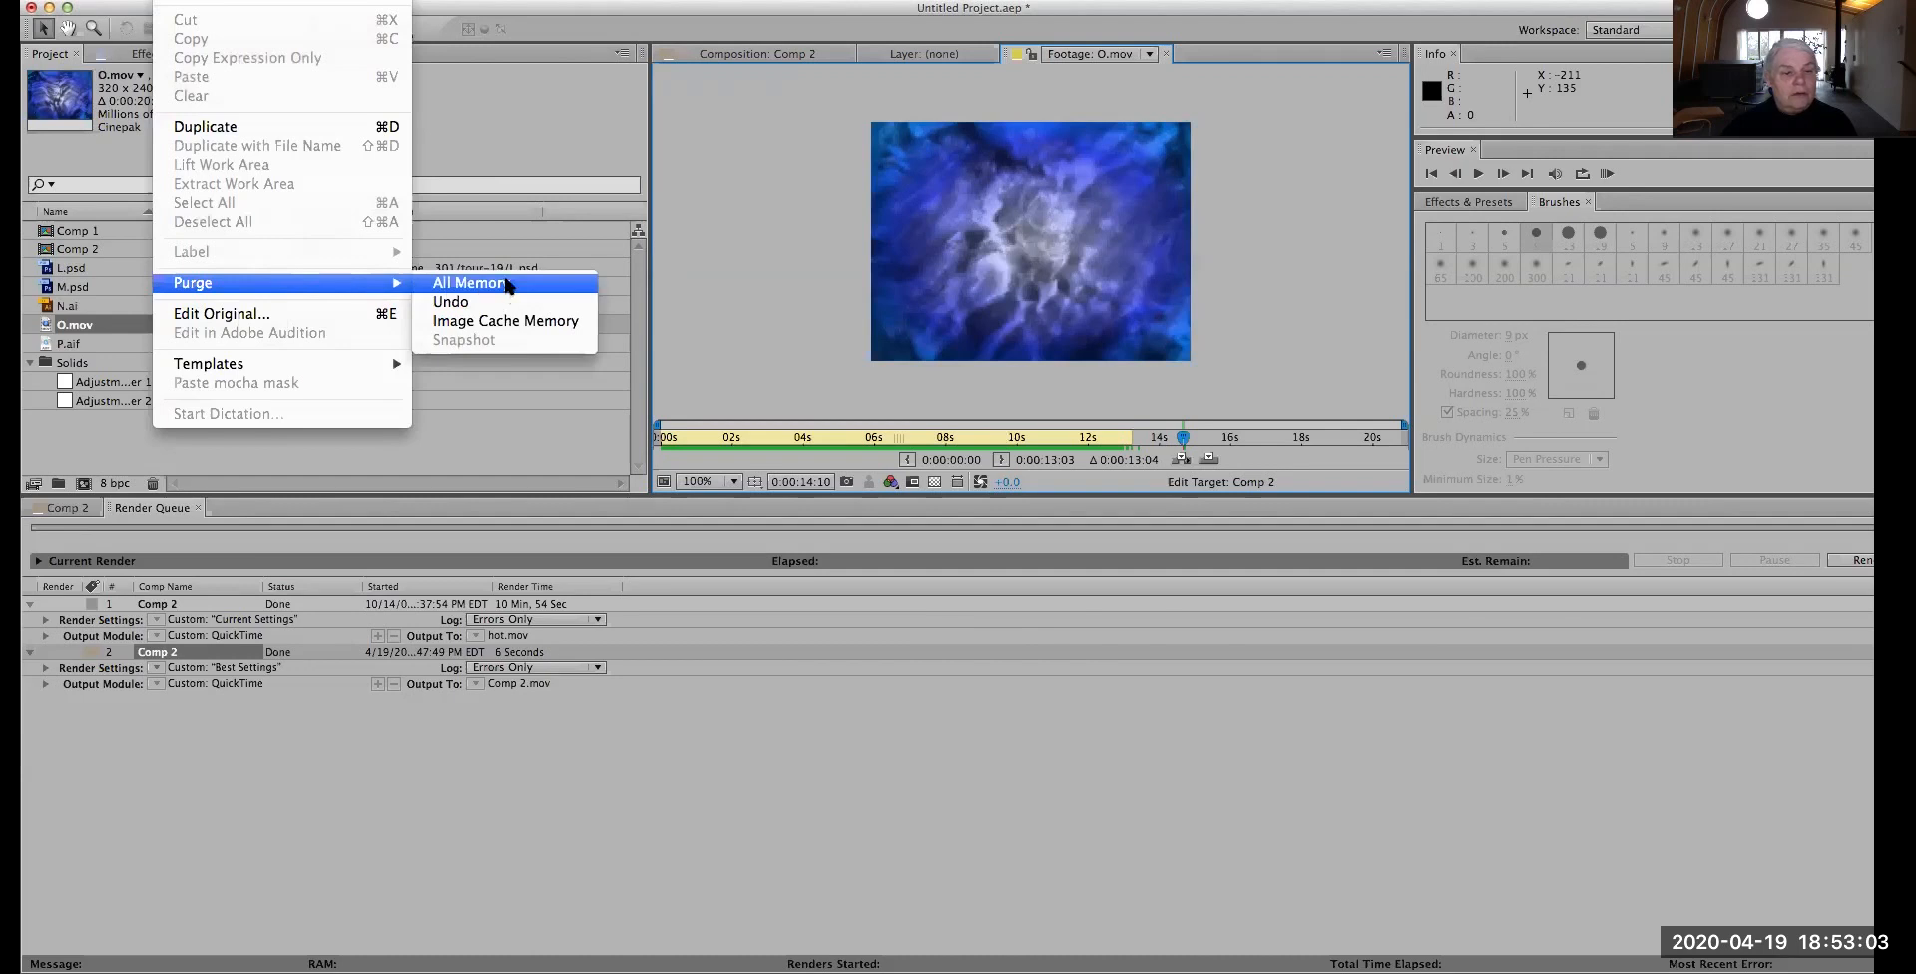
left_click(505, 100)
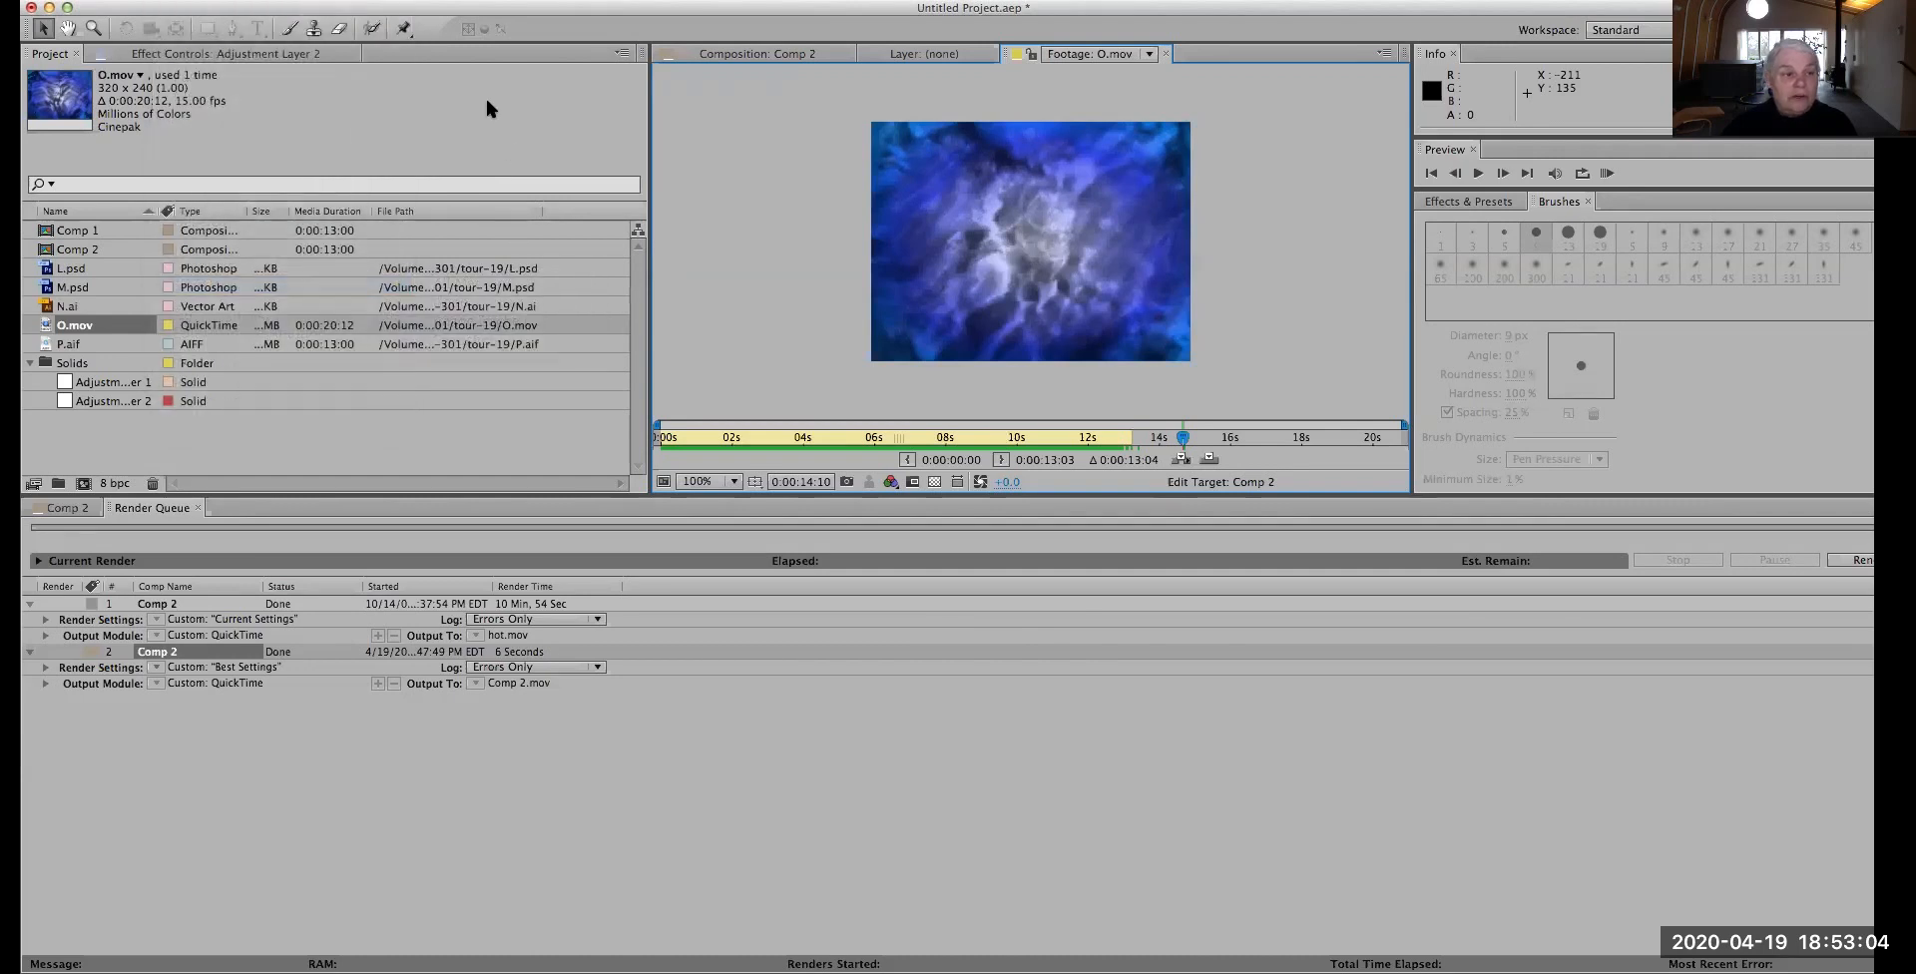
left_click(243, 2)
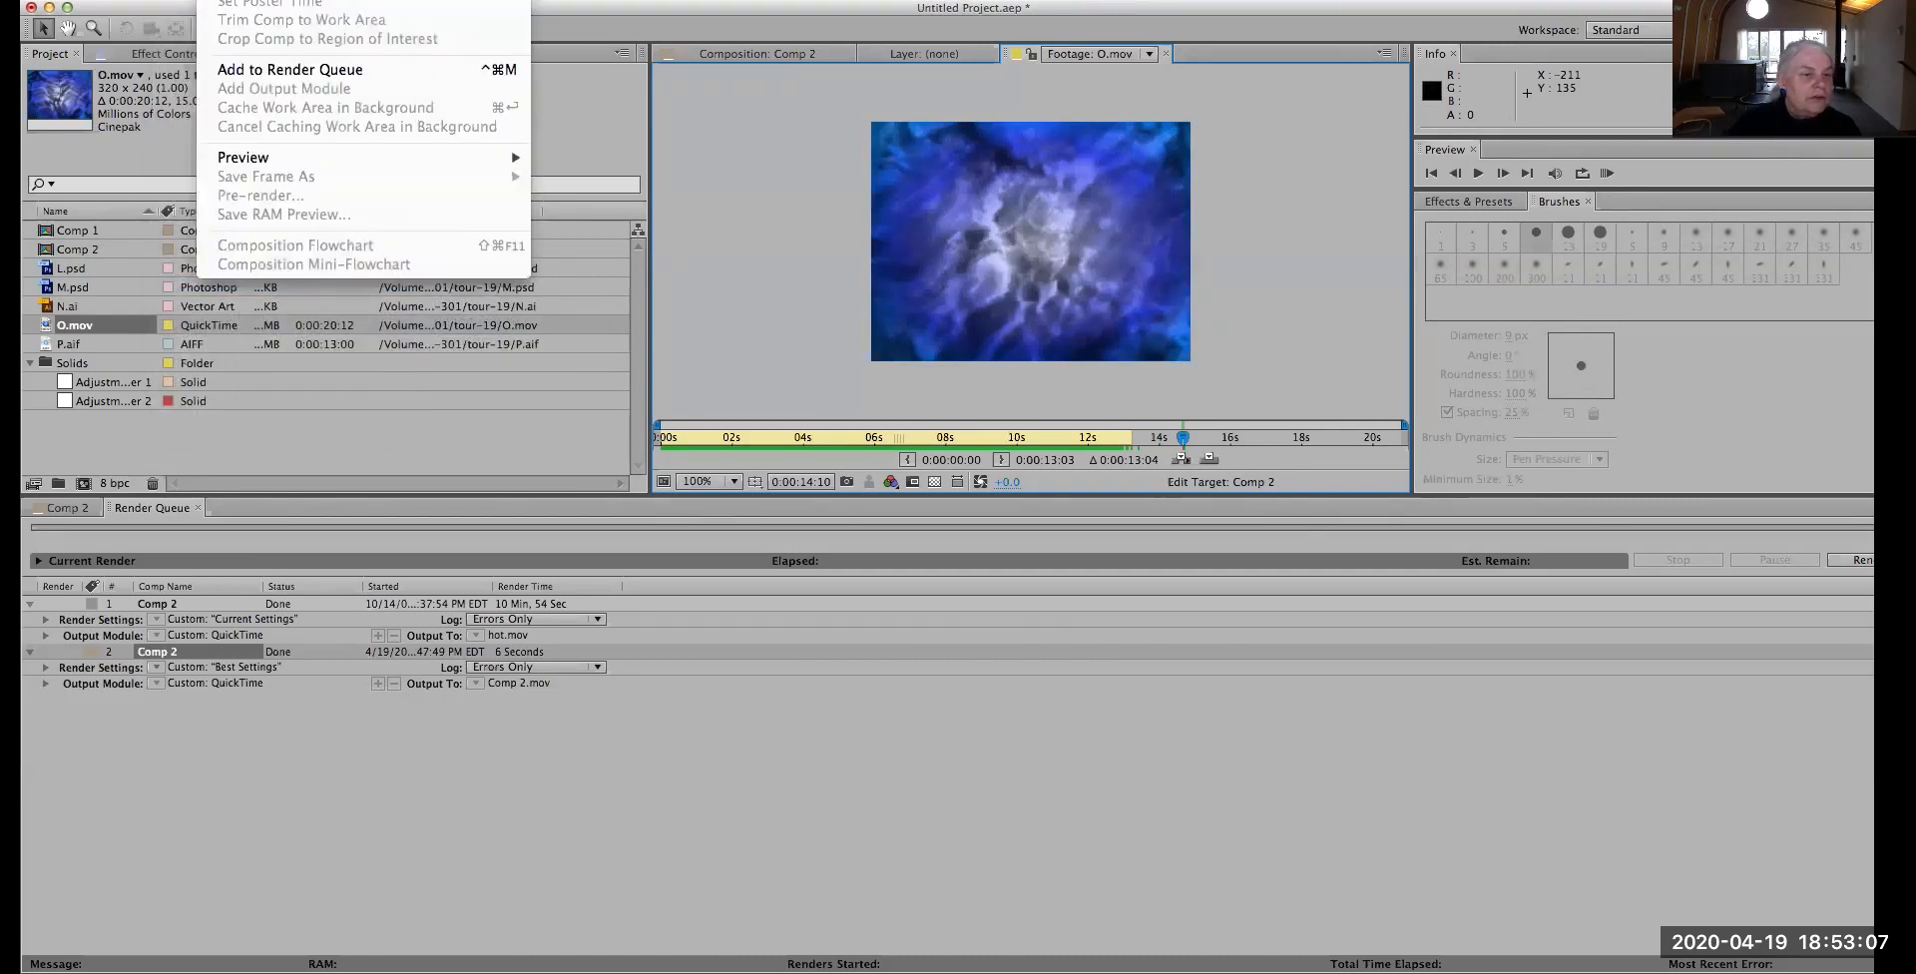
left_click(187, 349)
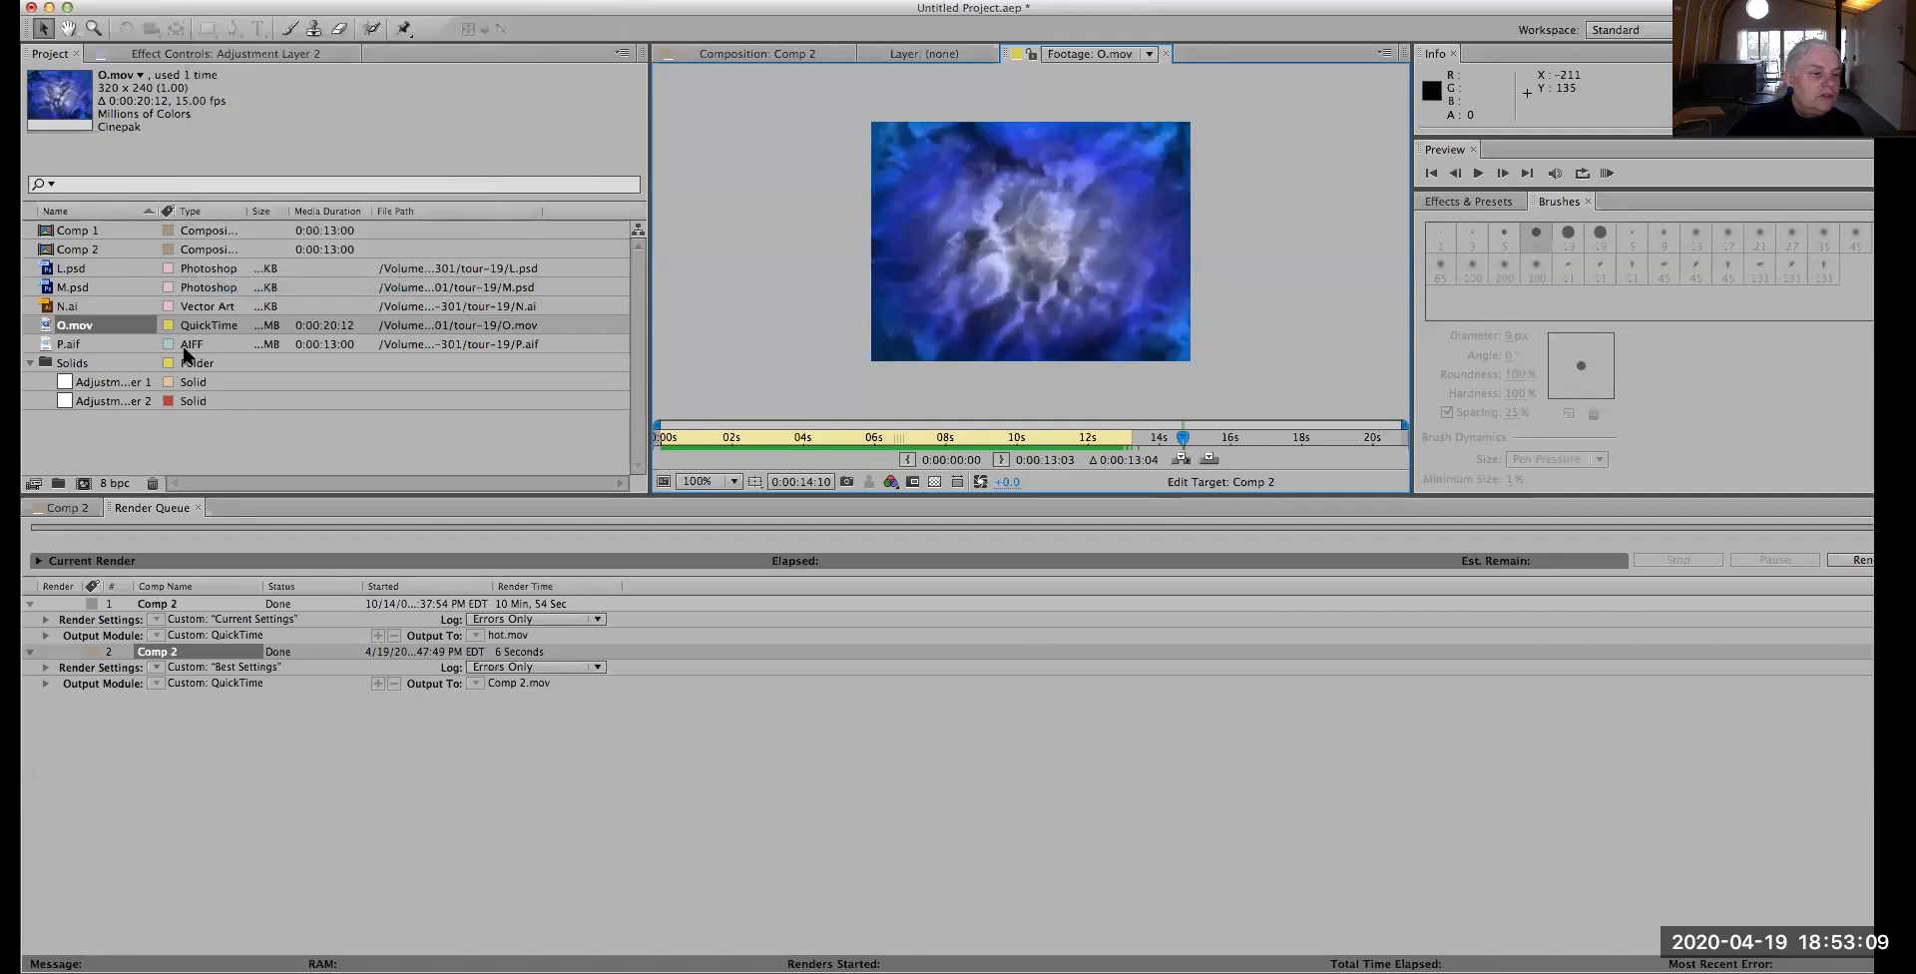
left_click(85, 230)
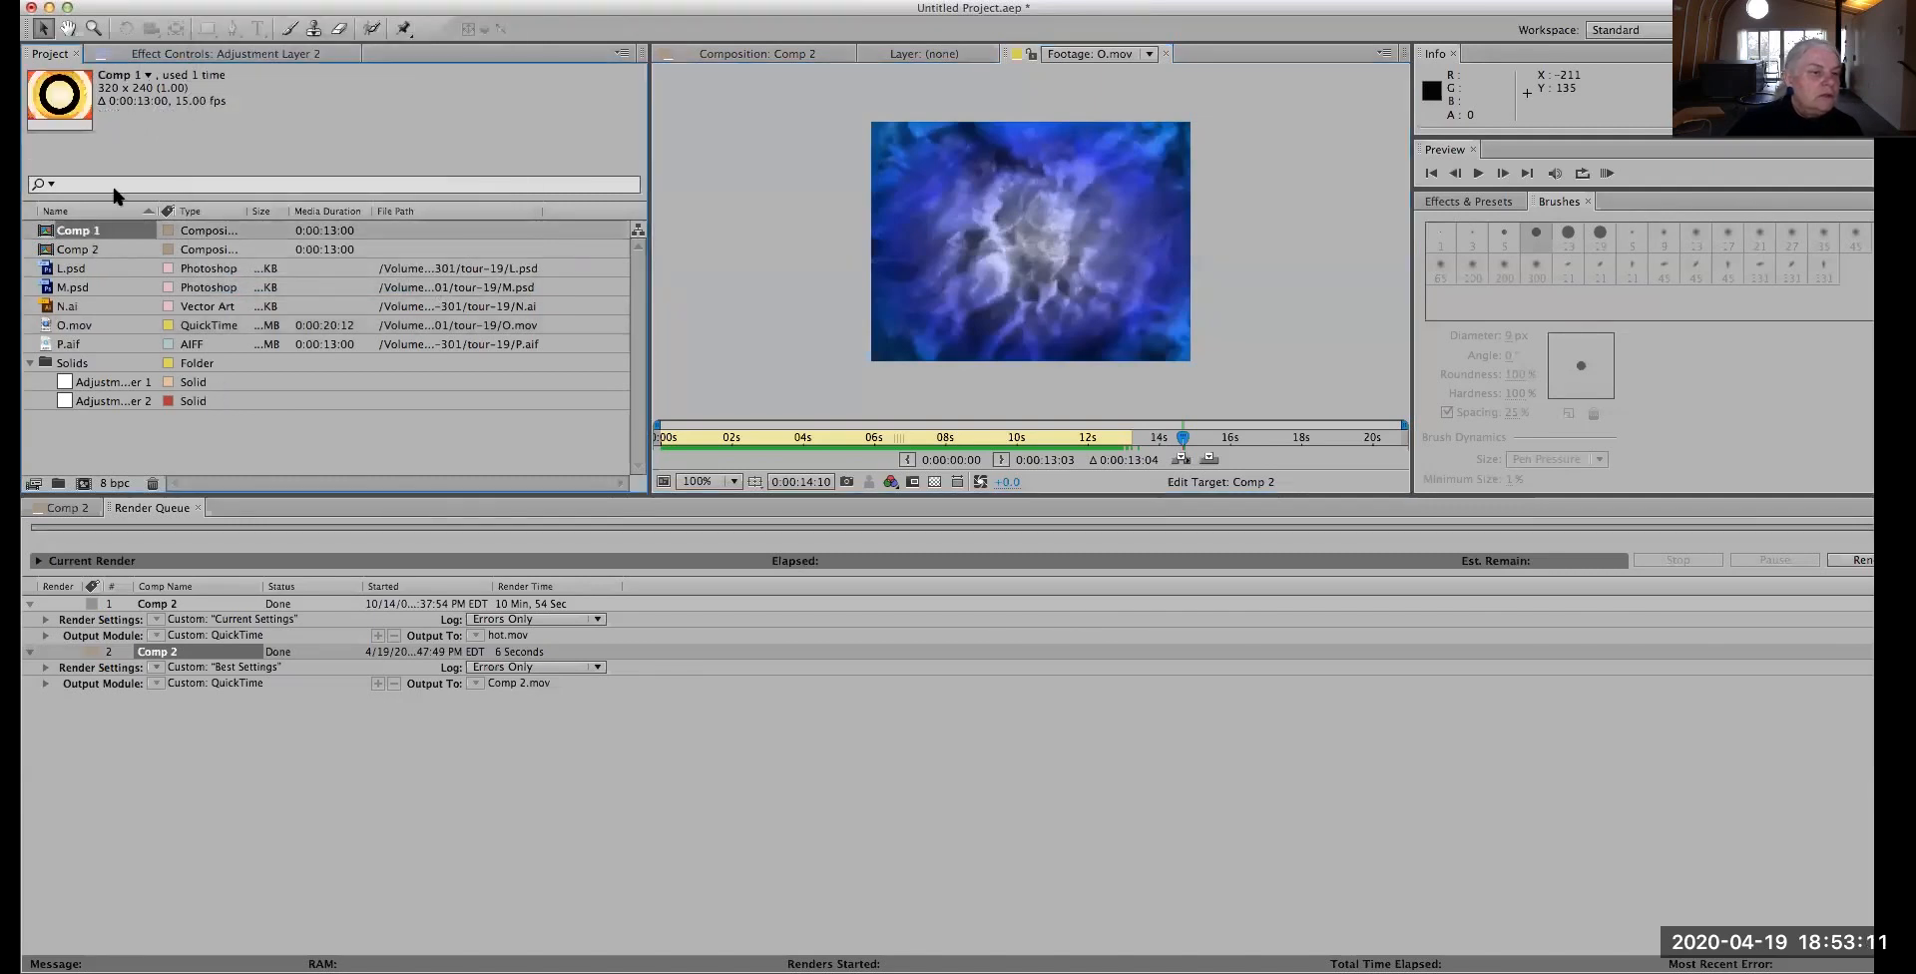
left_click(243, 2)
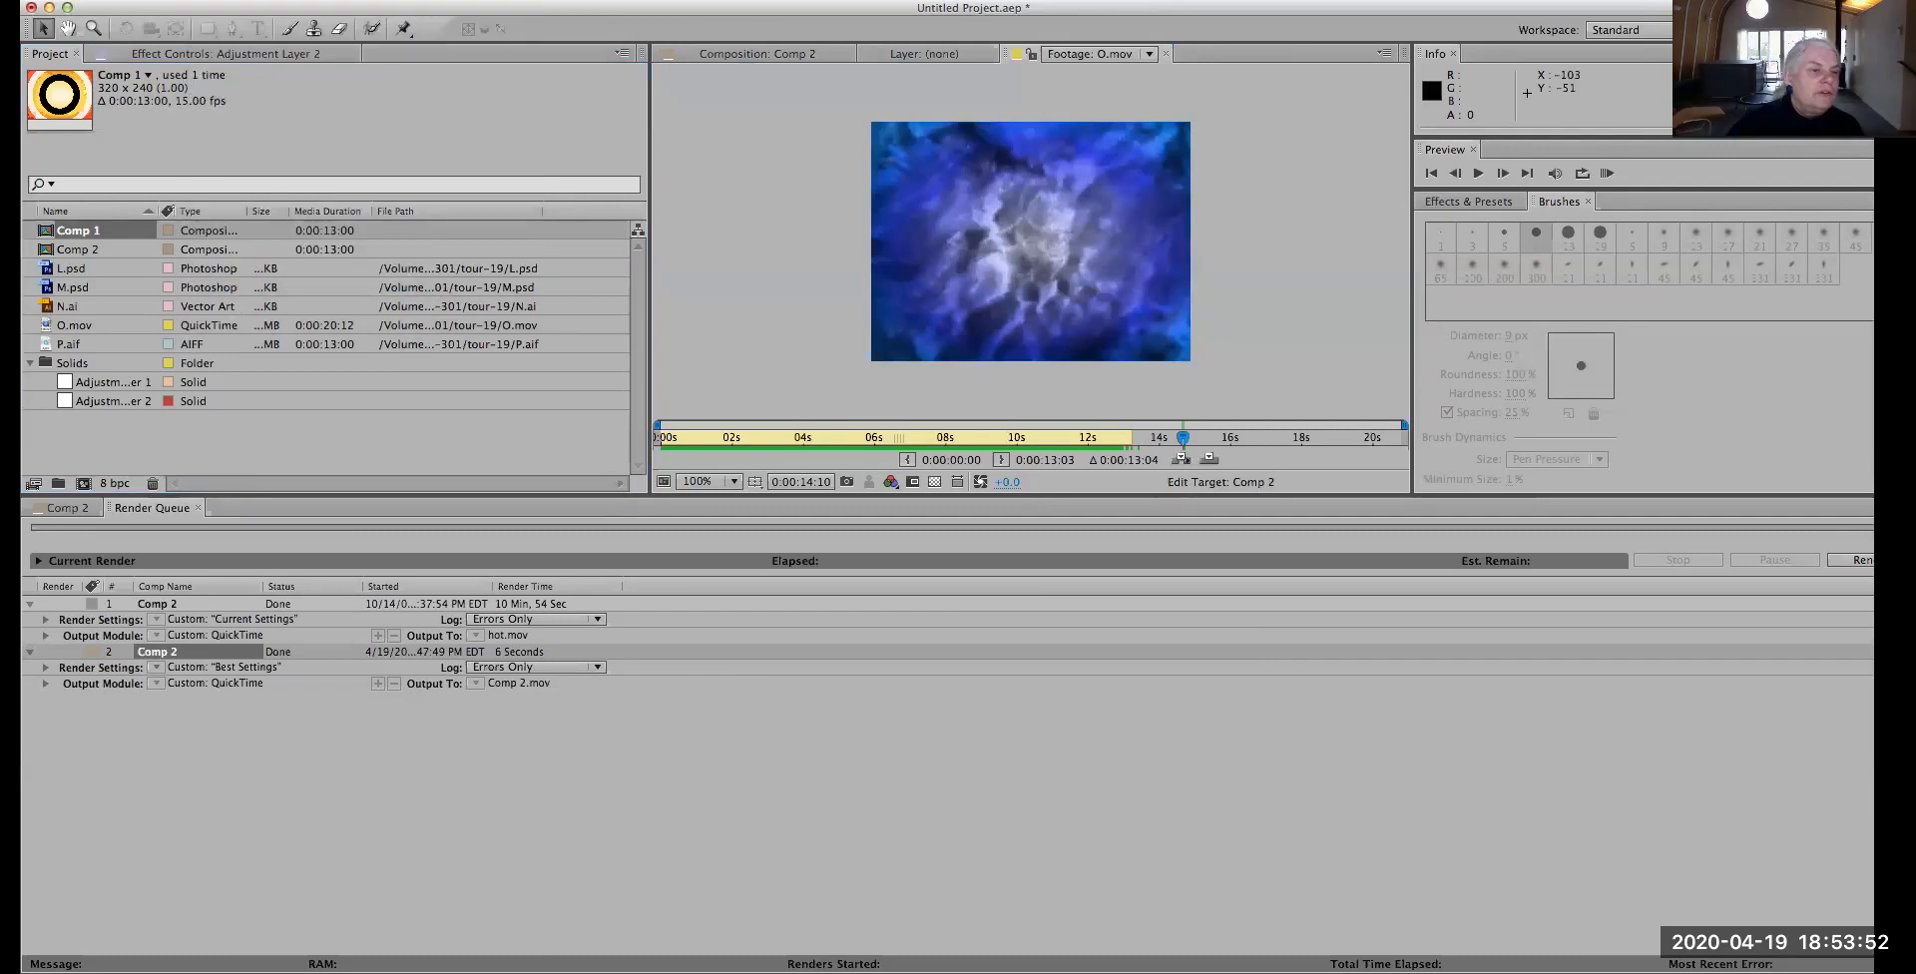
Remove unused footage from the project and dismiss the resulting notice
left_click(133, 2)
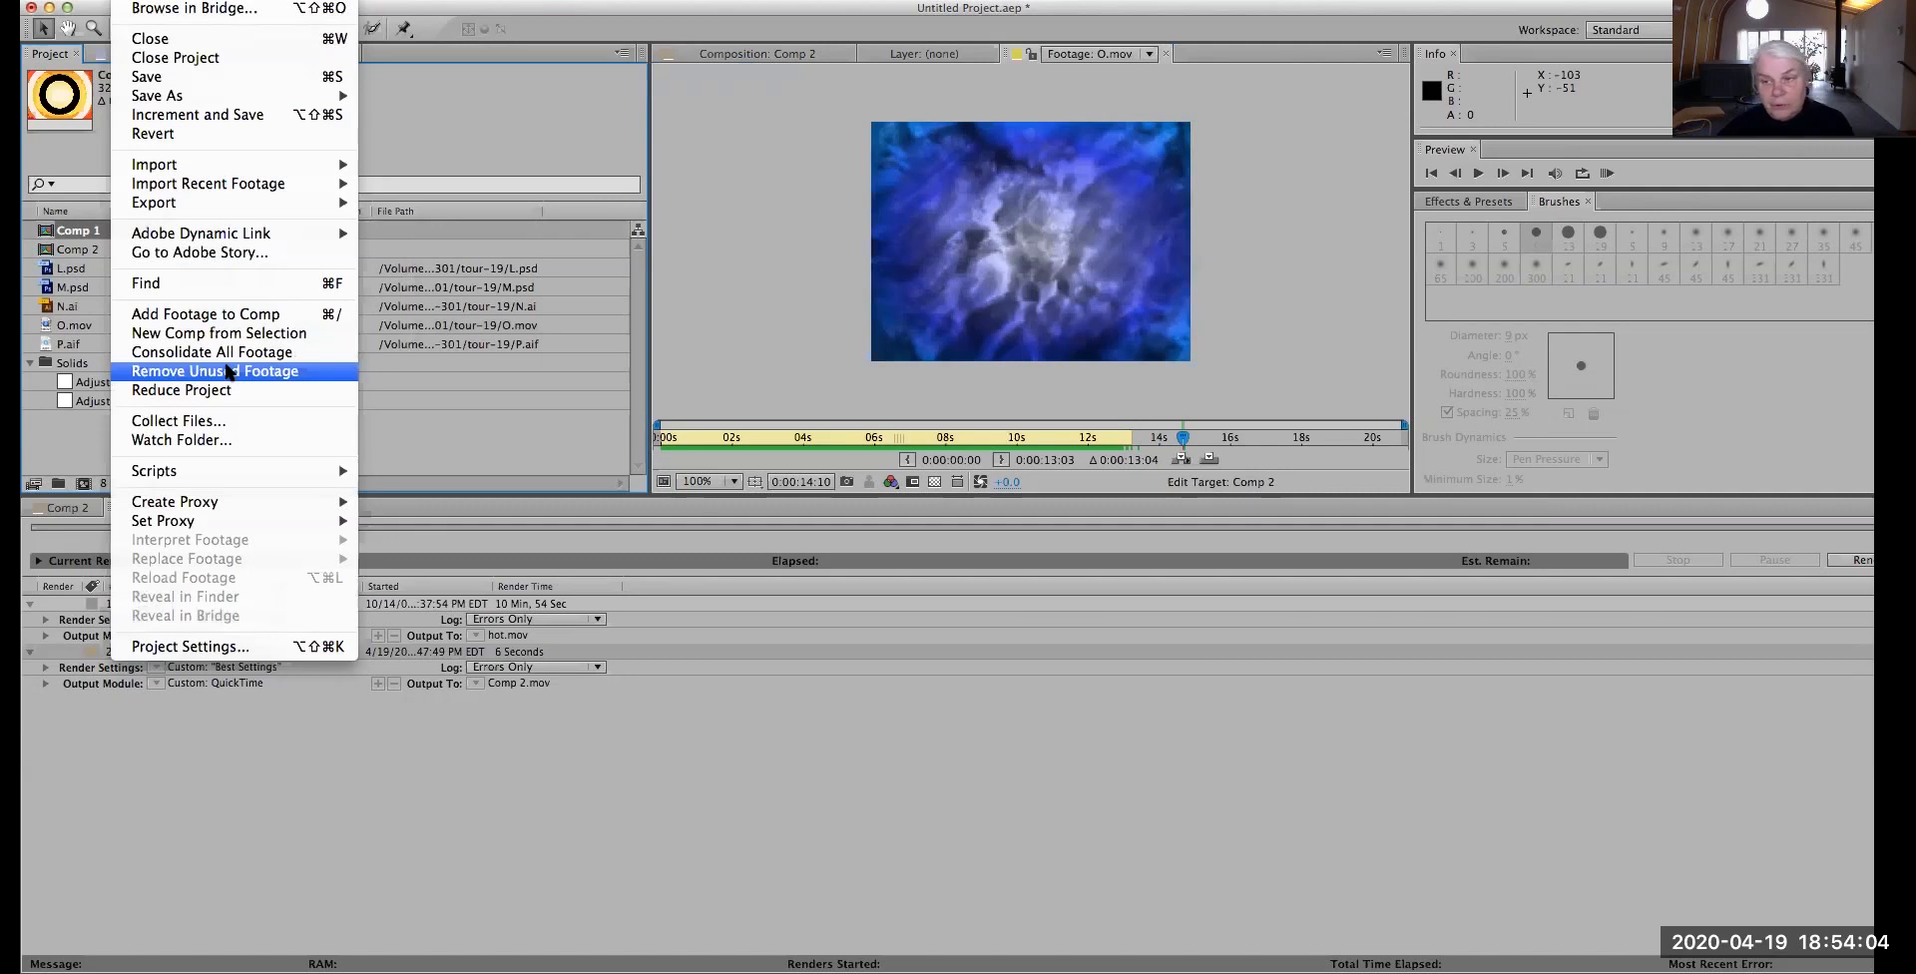
left_click(229, 371)
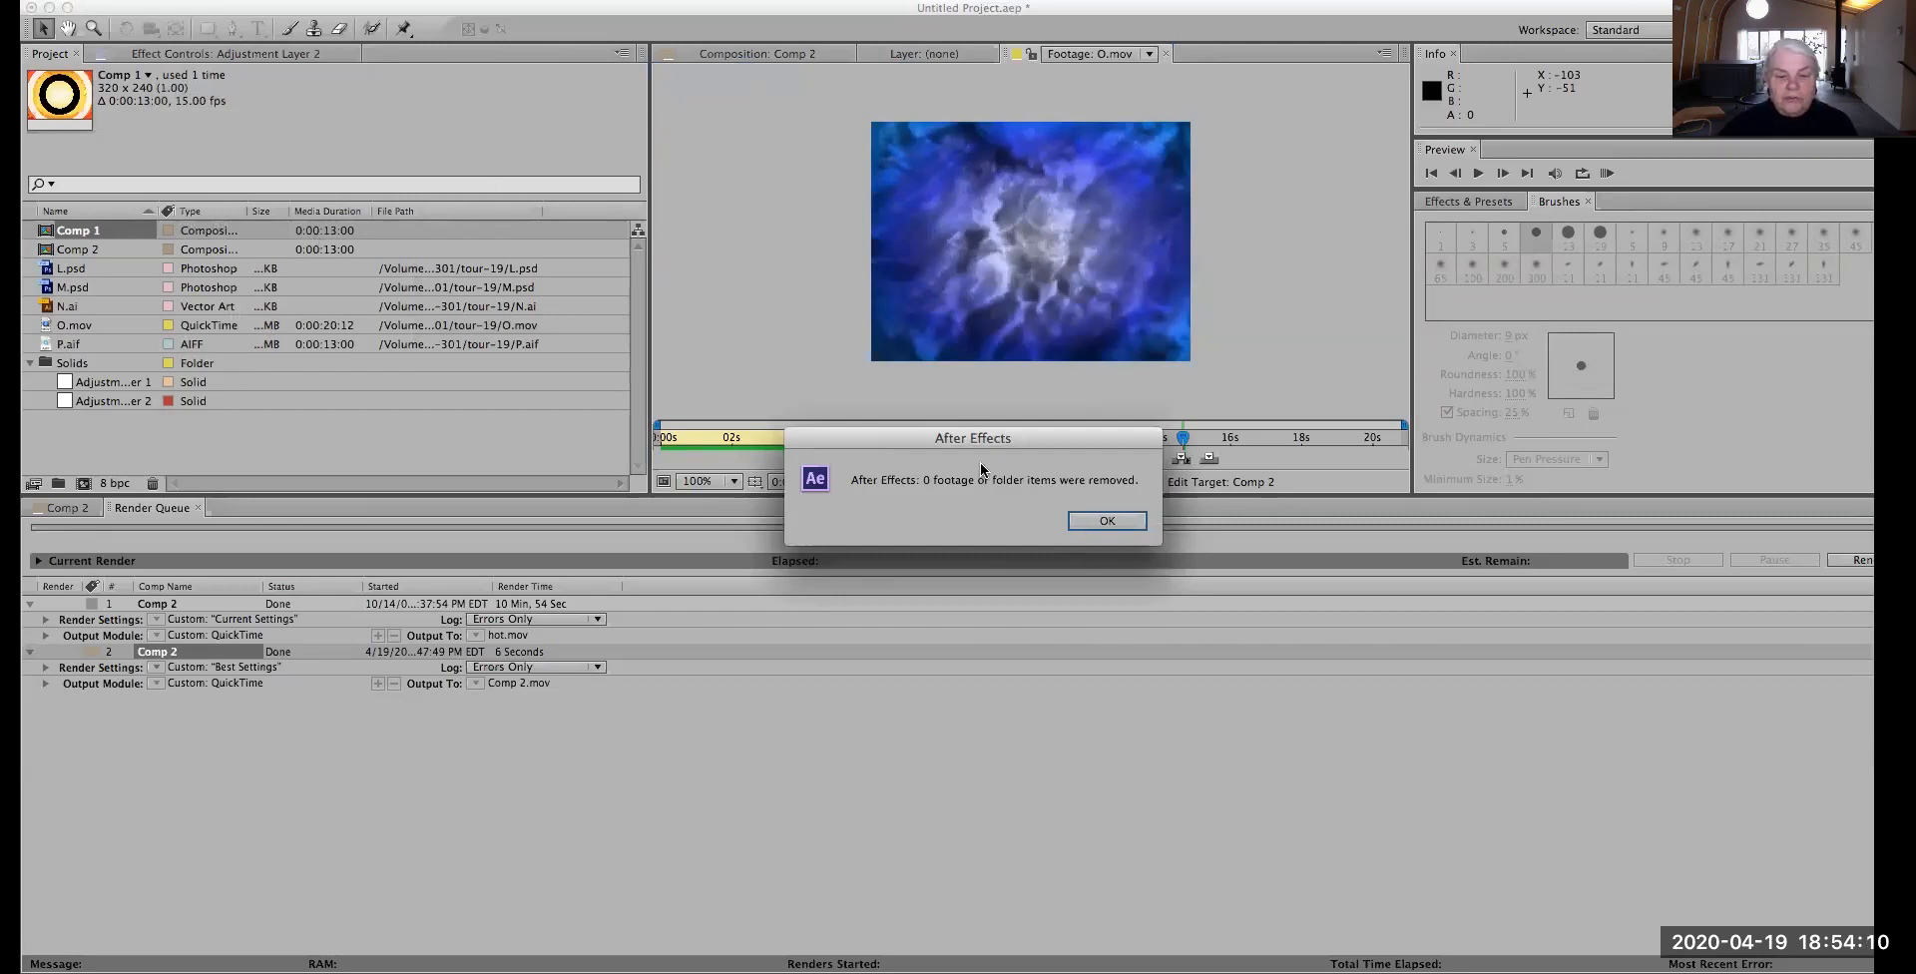
left_click(1083, 521)
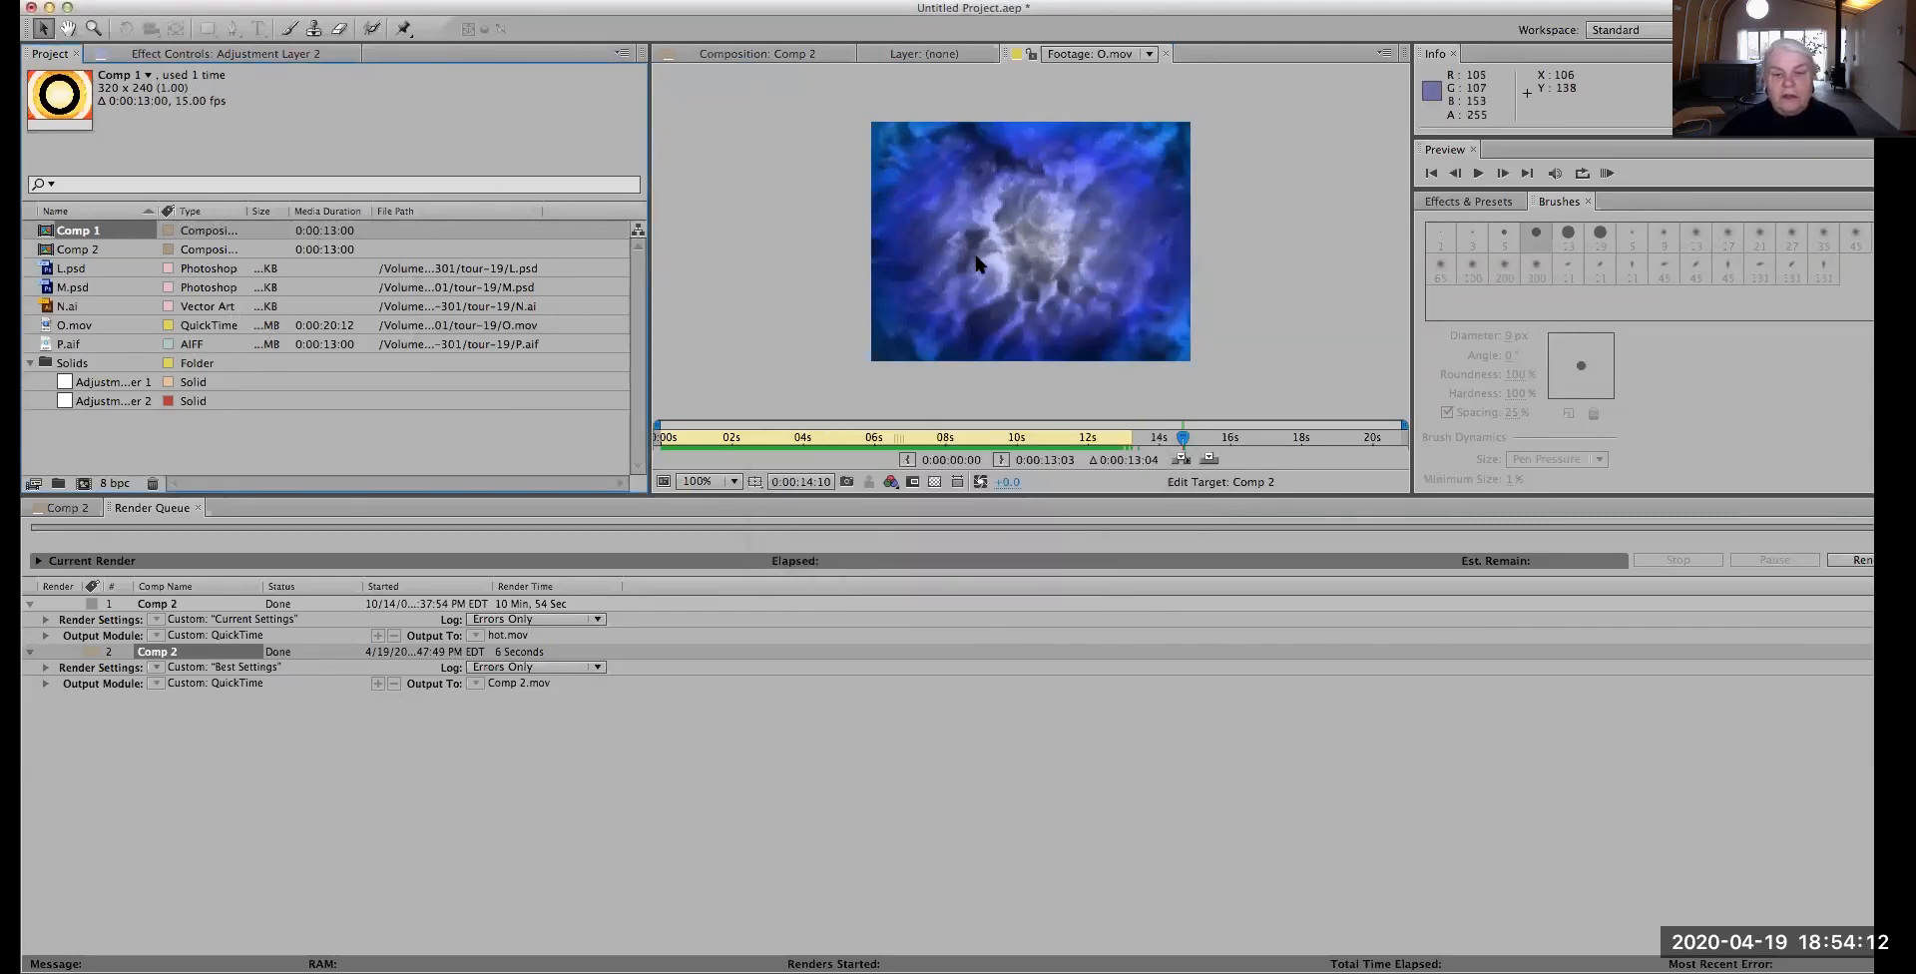